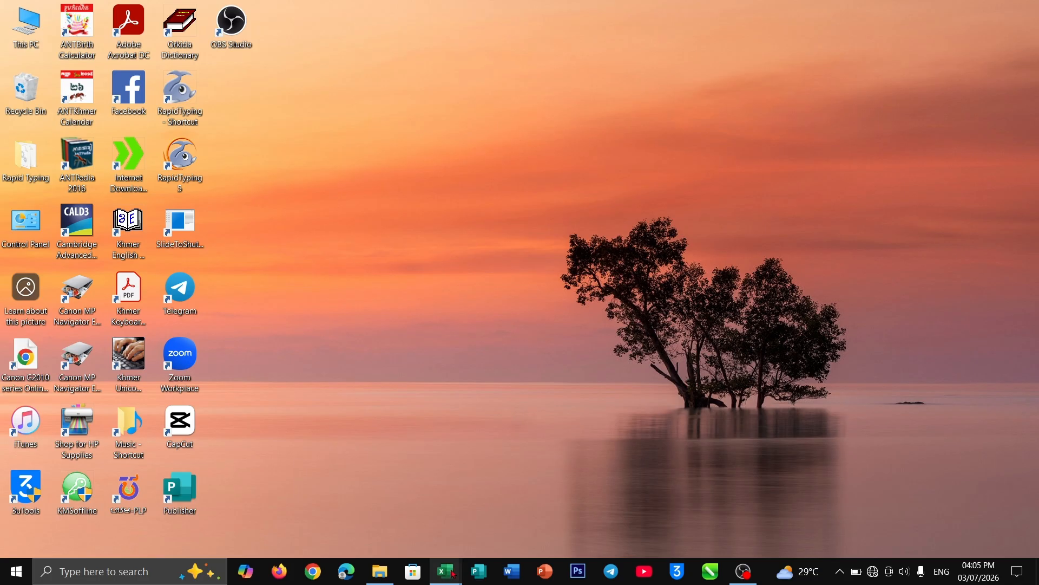
Step: Switch to the Excel student-management workbook and review the student list on the th sheet down to its last row
mouse_move(455, 569)
click(390, 531)
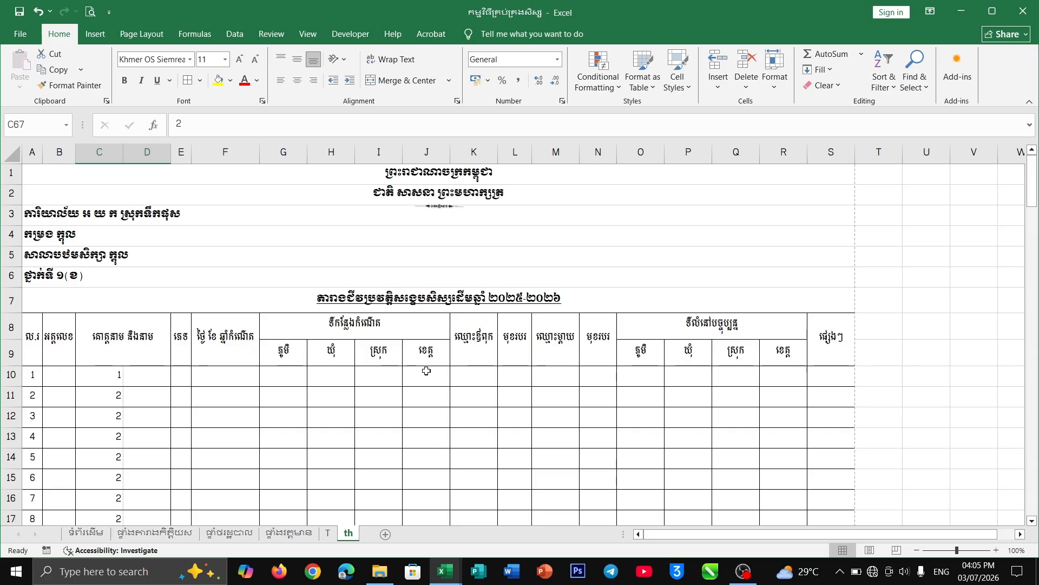
scroll(424, 371, down, 8)
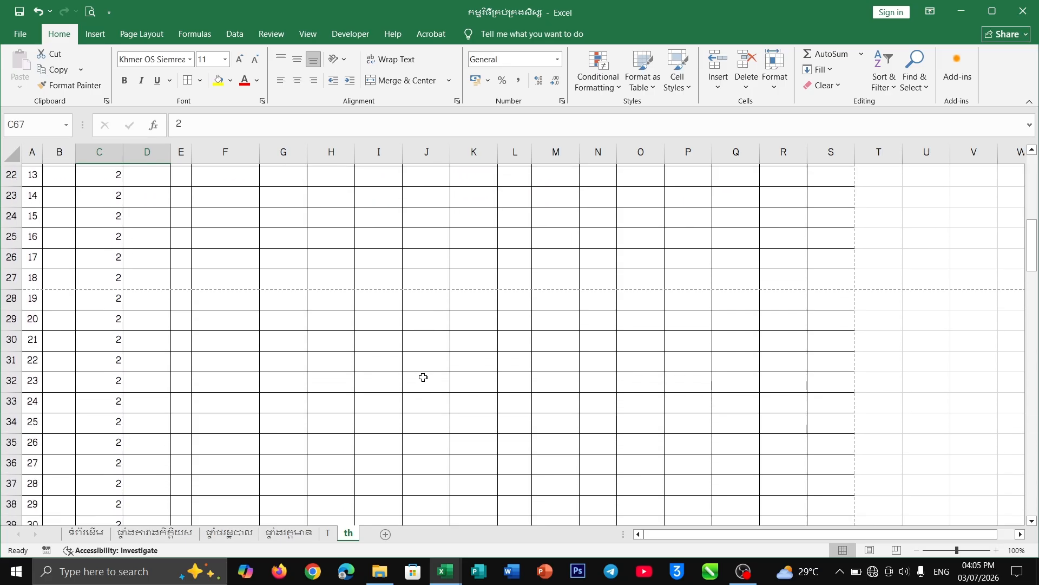
scroll(423, 377, down, 13)
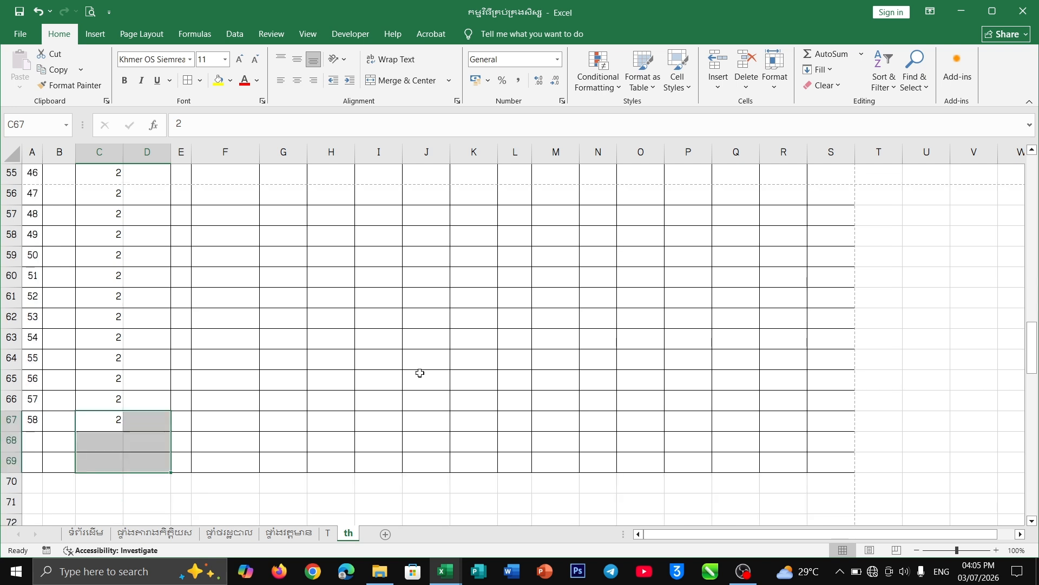
click(64, 299)
click(34, 298)
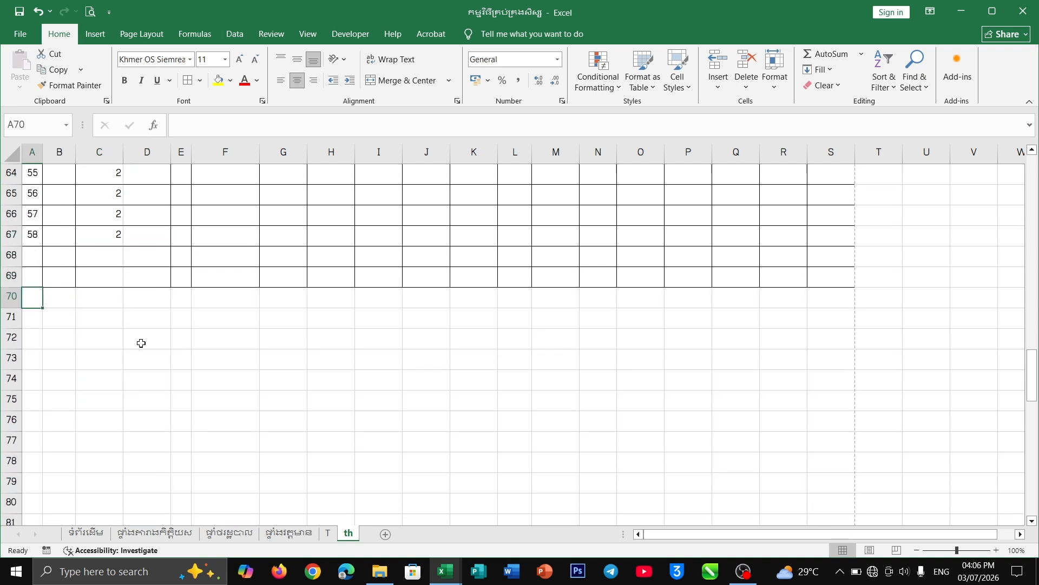
scroll(342, 355, up, 20)
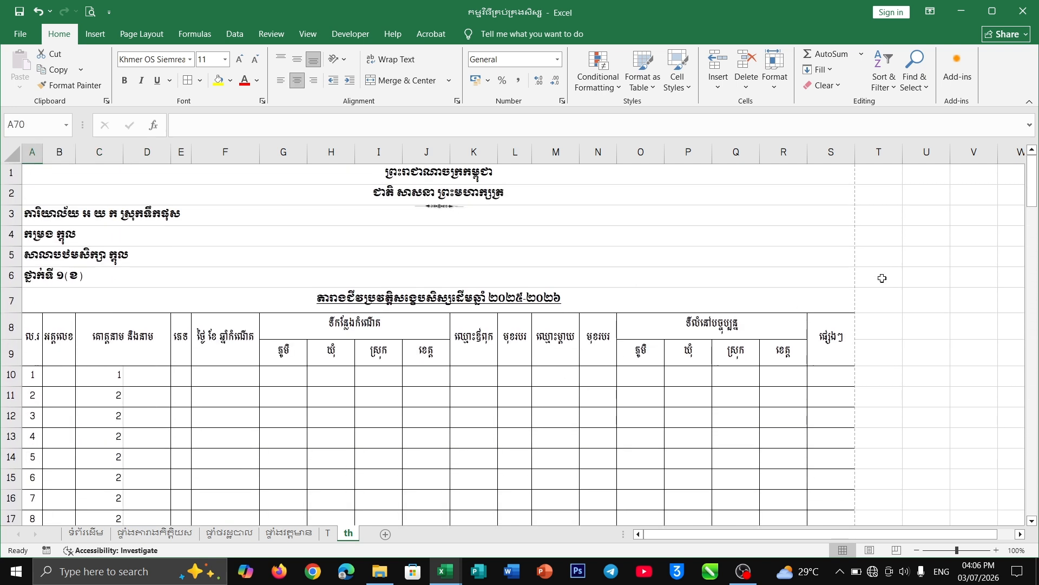
Step: Examine the student biography table's headers, its numbered rows and the blank columns beside it
click(911, 349)
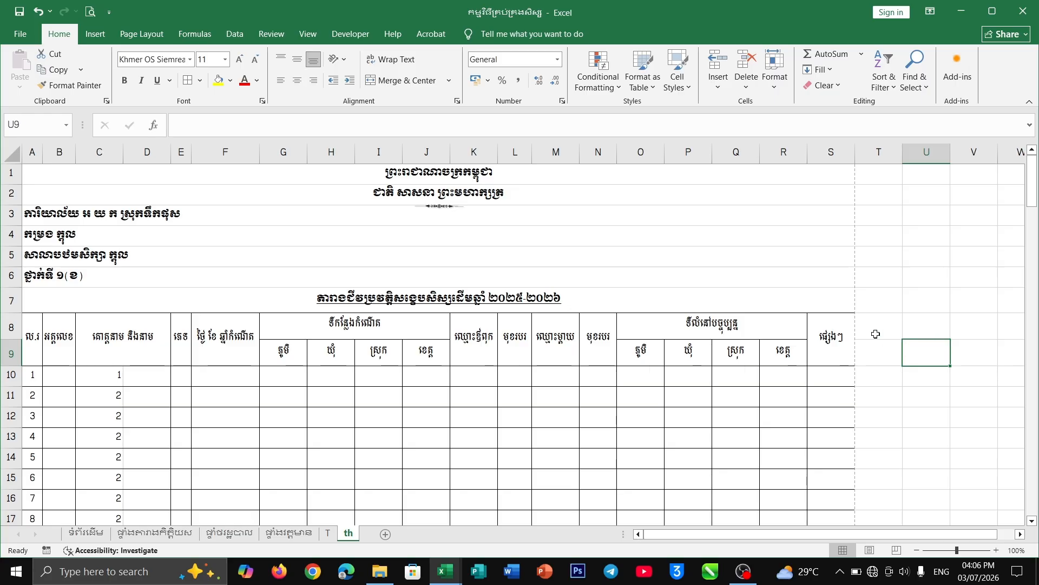
click(869, 350)
click(942, 353)
click(984, 352)
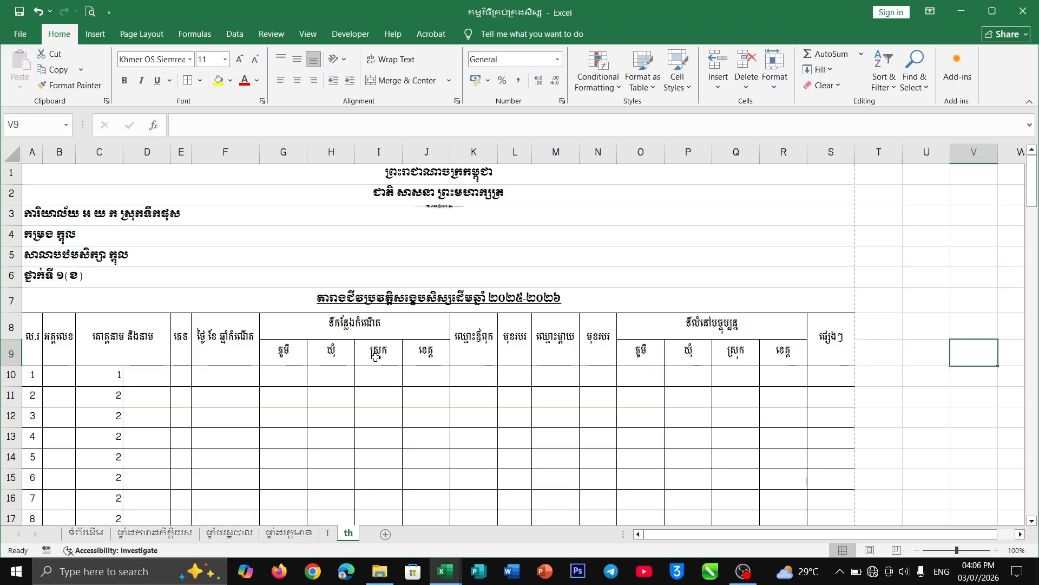
scroll(357, 357, down, 2)
scroll(338, 357, up, 2)
scroll(634, 367, down, 1)
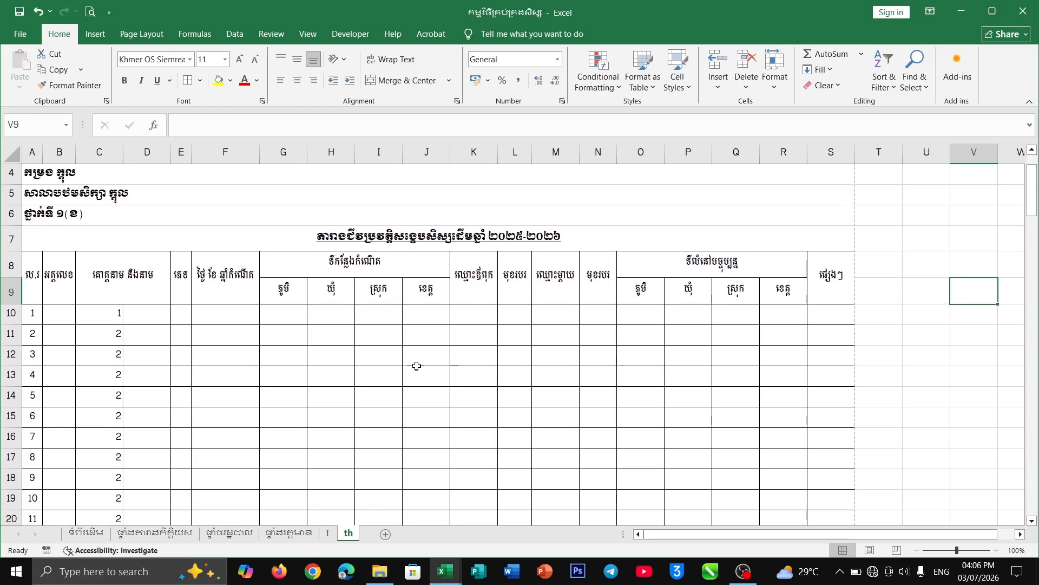
scroll(398, 365, up, 1)
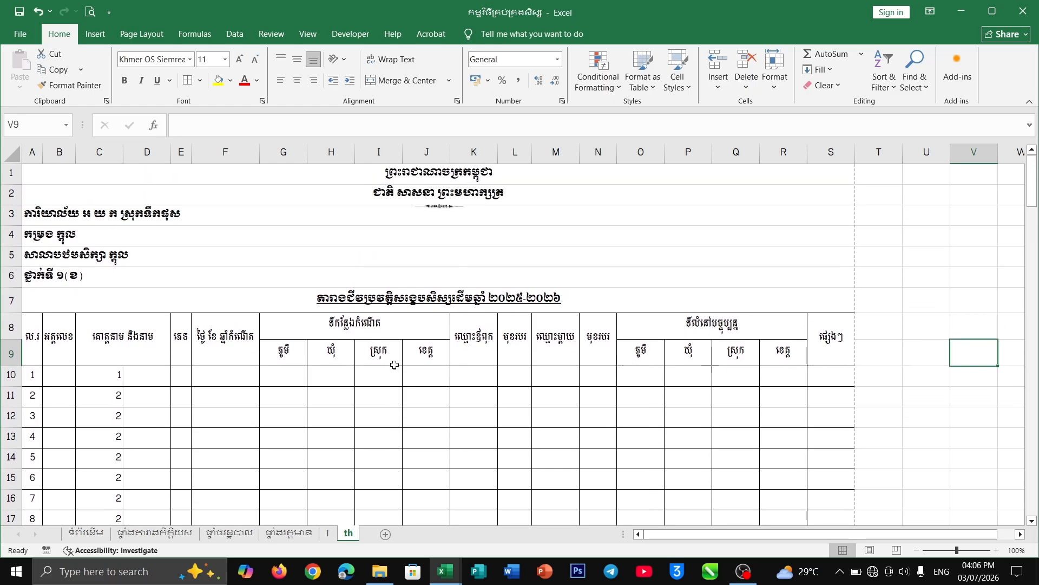
scroll(395, 364, down, 2)
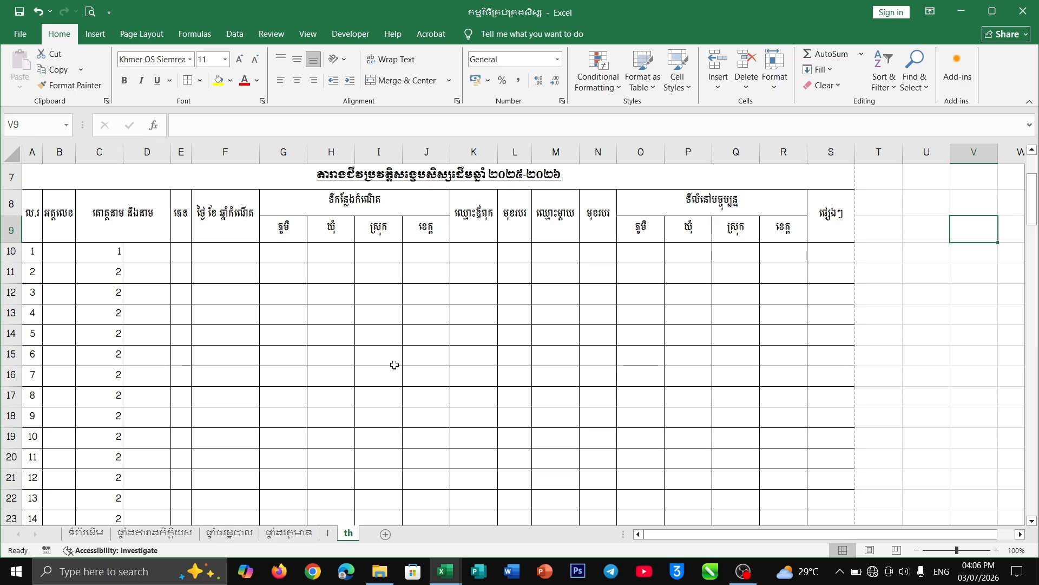
scroll(395, 365, down, 12)
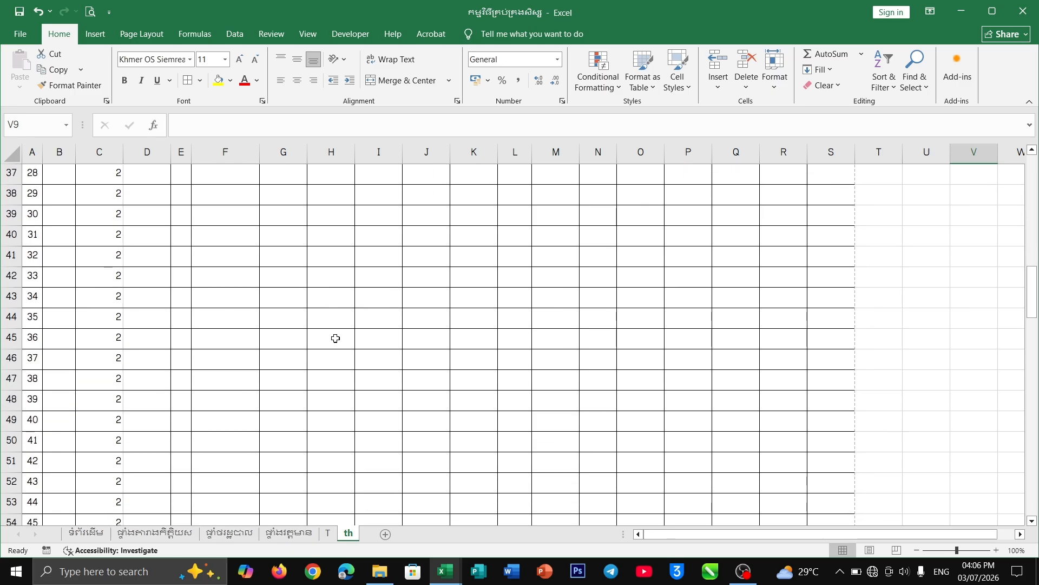
scroll(338, 332, up, 14)
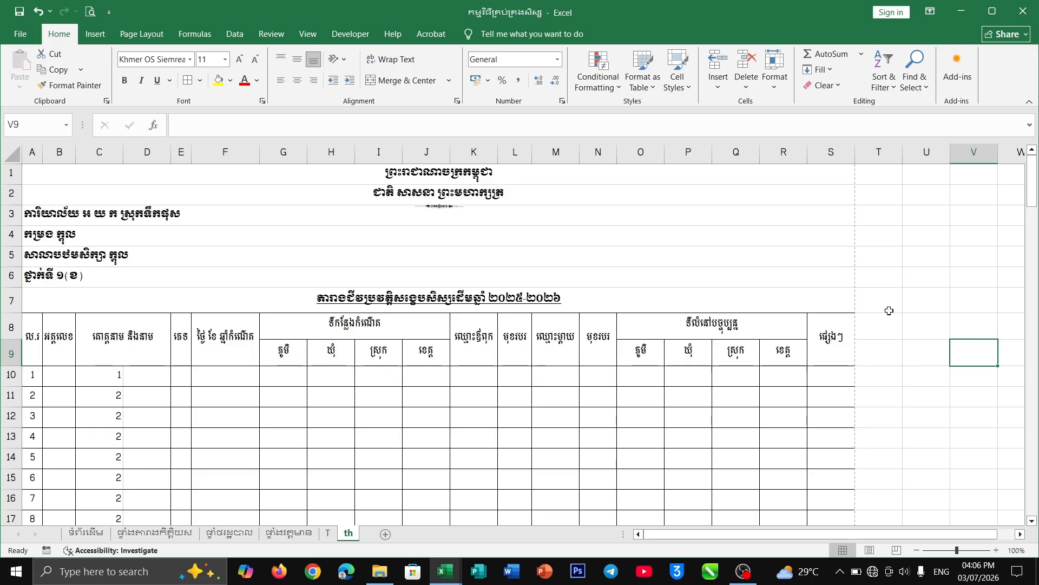
Step: Narrow the blank column T beside the student table
click(883, 276)
drag(902, 152, 882, 152)
click(910, 269)
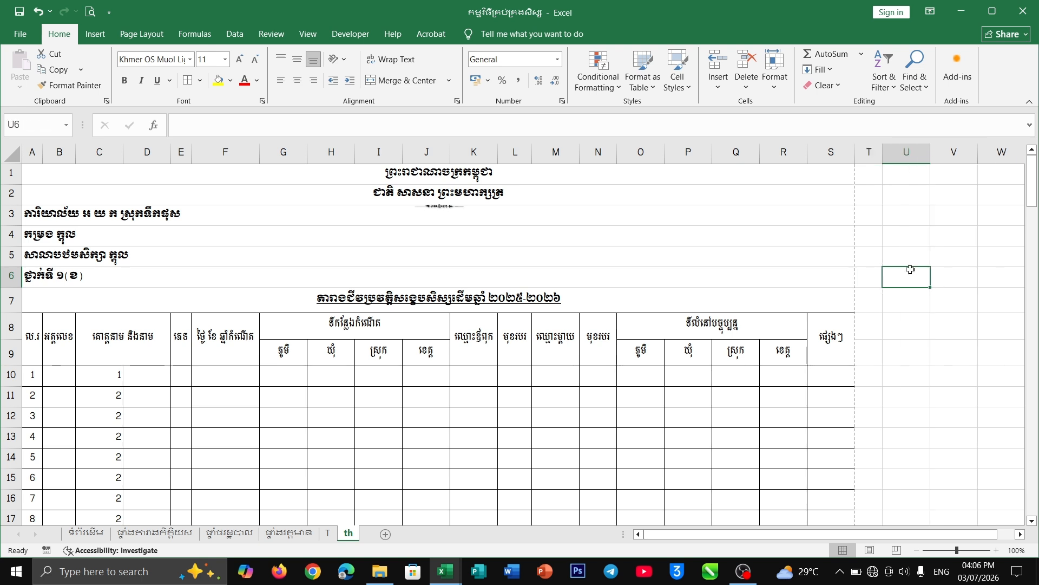
Step: Merge the range U6:W8 across so that each row becomes one cell
drag(908, 280, 996, 322)
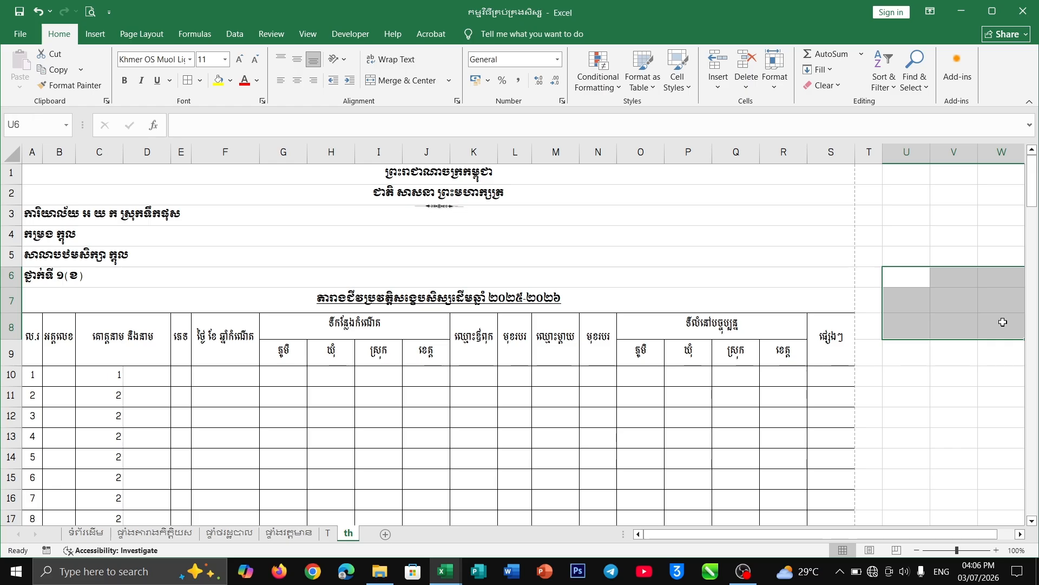
click(448, 80)
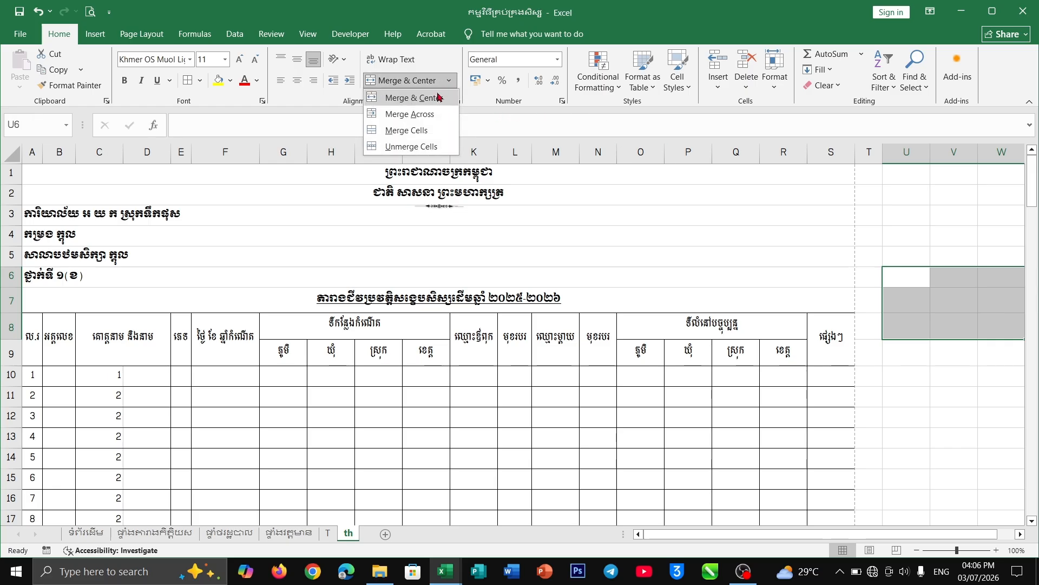
click(429, 116)
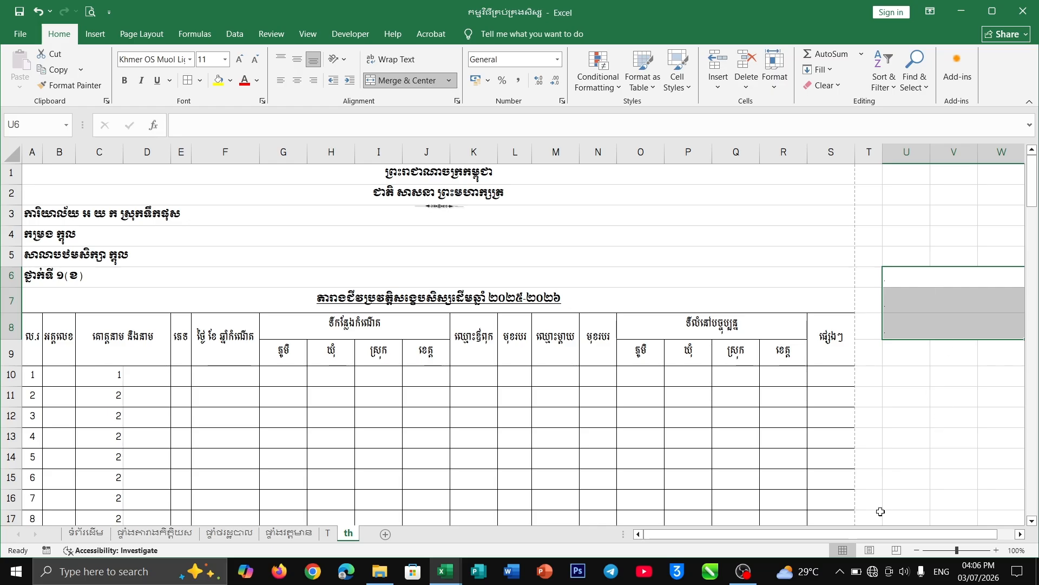
drag(881, 541, 903, 541)
click(927, 278)
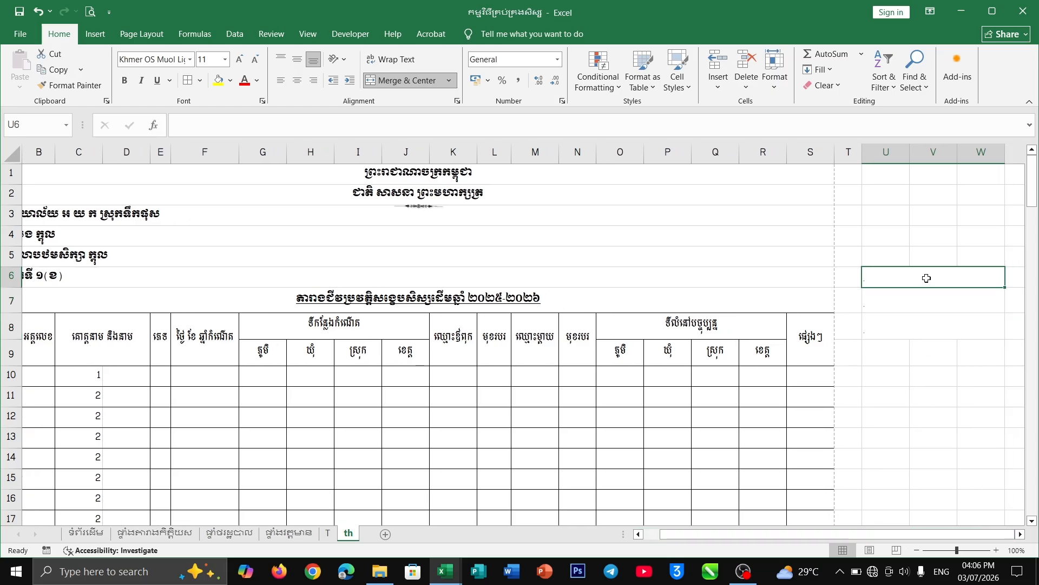
Step: Check the block beside the table in the WBS 2025-2026N workbook, then return to the student-management workbook
click(449, 571)
click(509, 517)
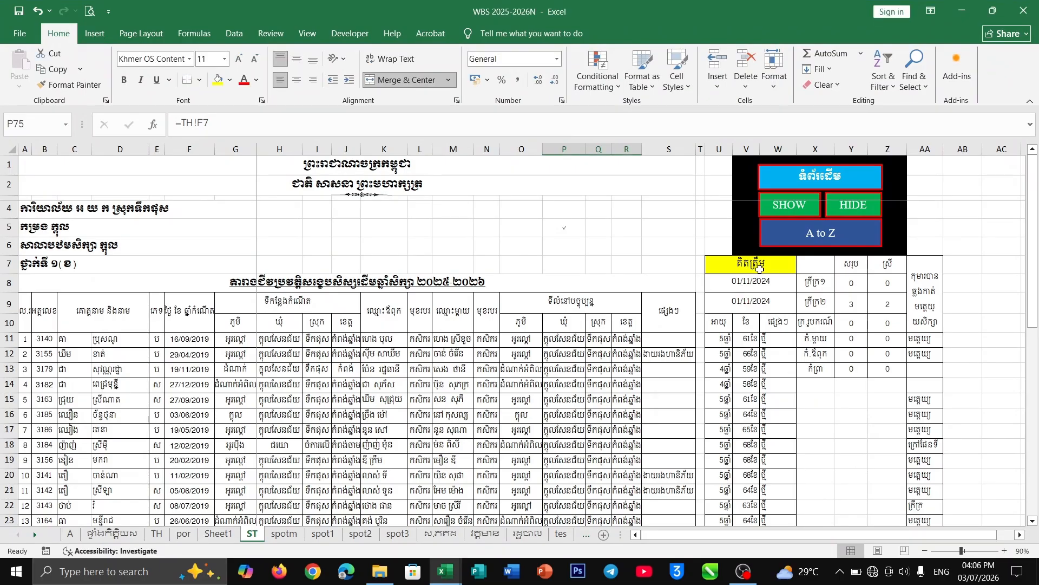
click(444, 571)
click(372, 514)
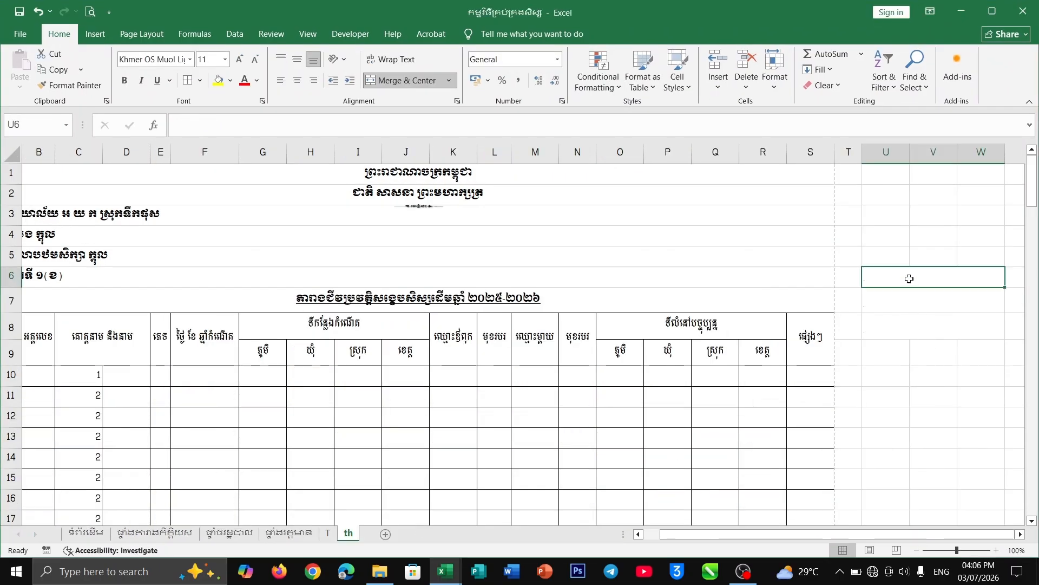
Step: Fill merged cell U6 yellow and enter the centred heading "គិតត្រឹម" in it
click(218, 80)
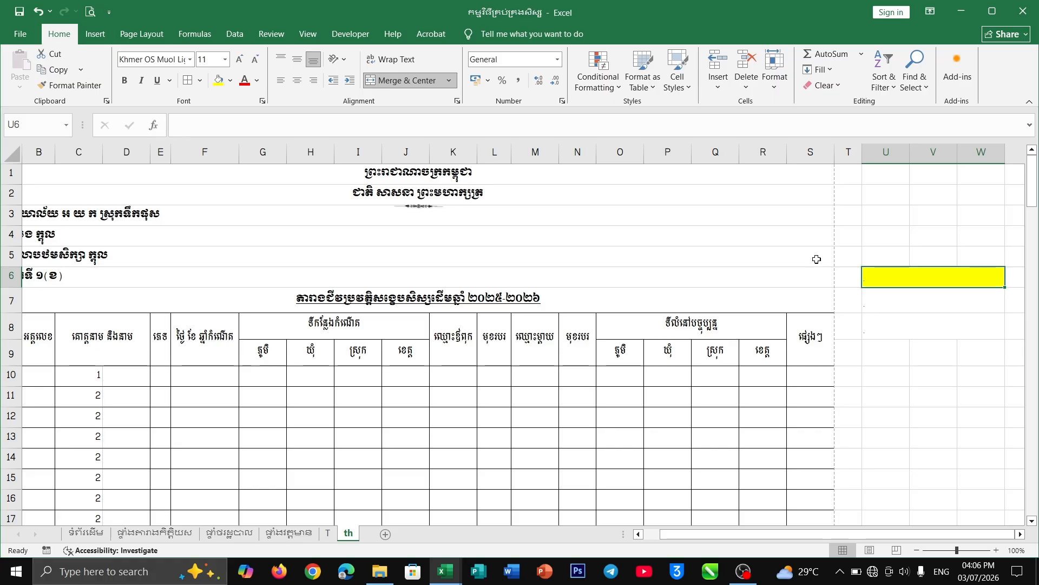
text(K)
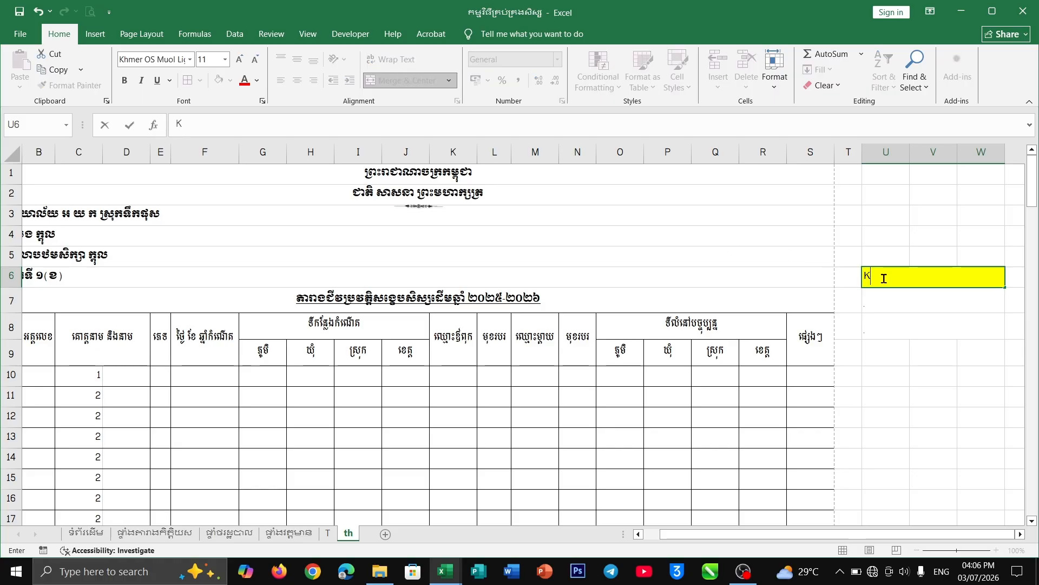
key(alt+shift)
text(គិតត្រ)
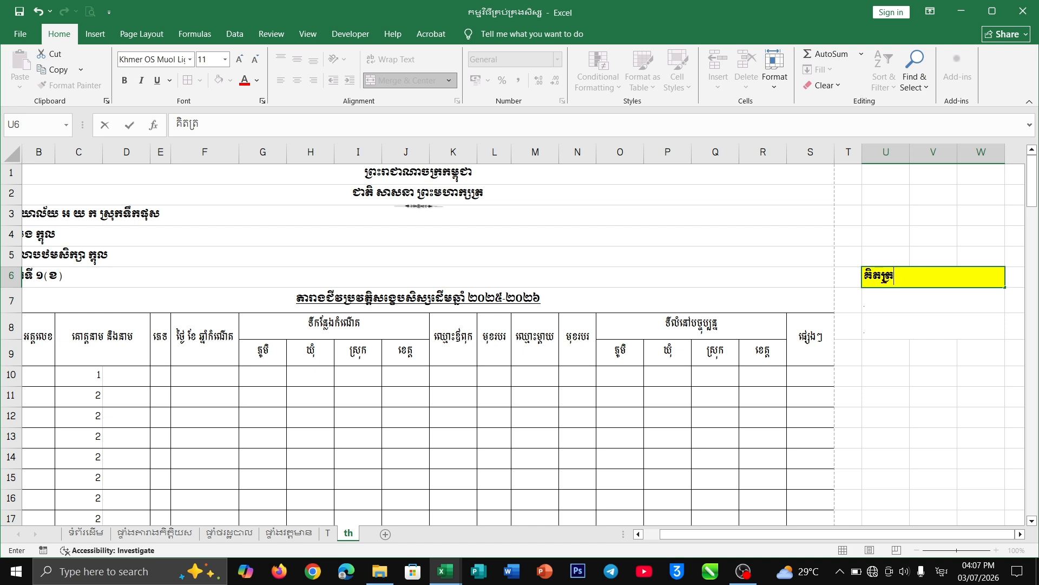
text(ឹម)
click(387, 224)
click(934, 276)
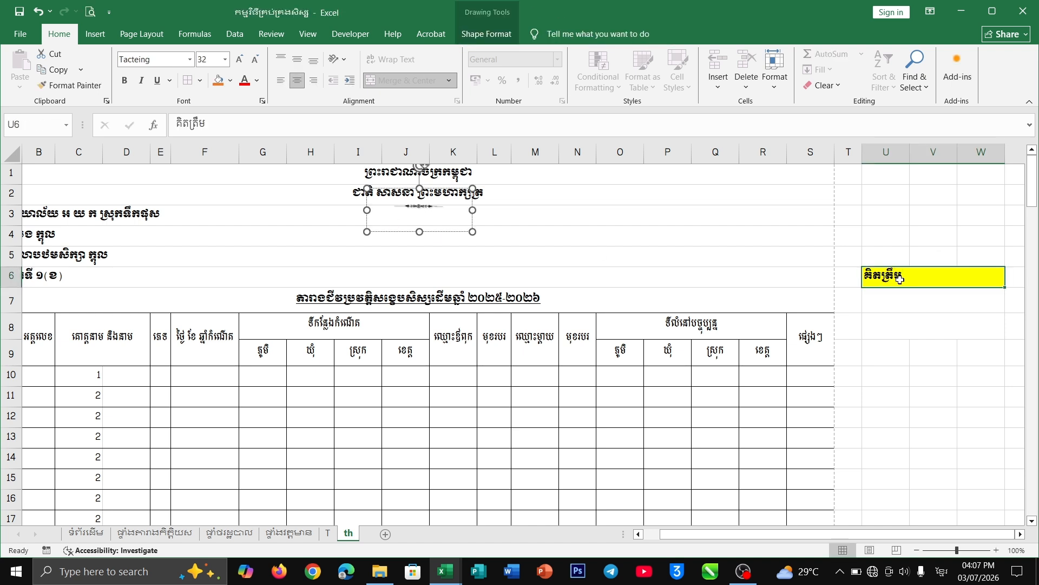
click(297, 80)
click(883, 305)
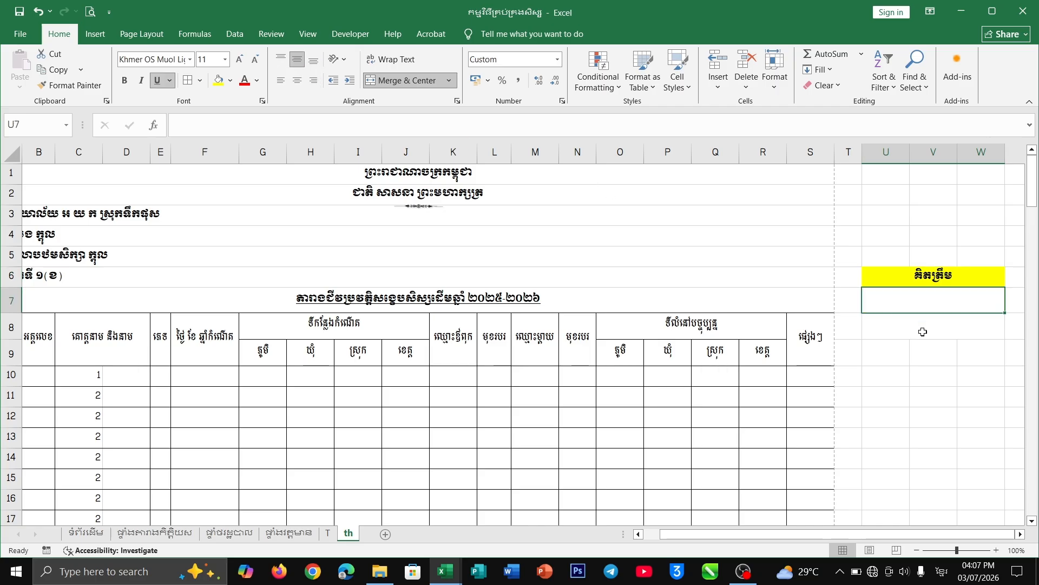
click(923, 331)
click(922, 304)
text(០៩)
key(BackSpace)
key(BackSpace)
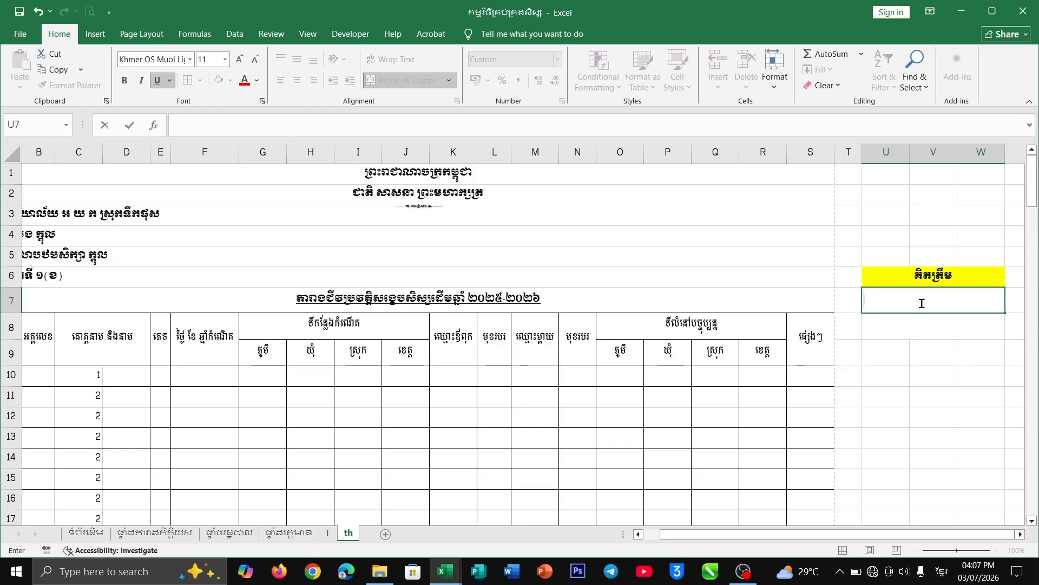
click(967, 334)
Step: Set the font of the merged cells in U7:W8 to Khmer OS Siemreap
drag(960, 304, 956, 339)
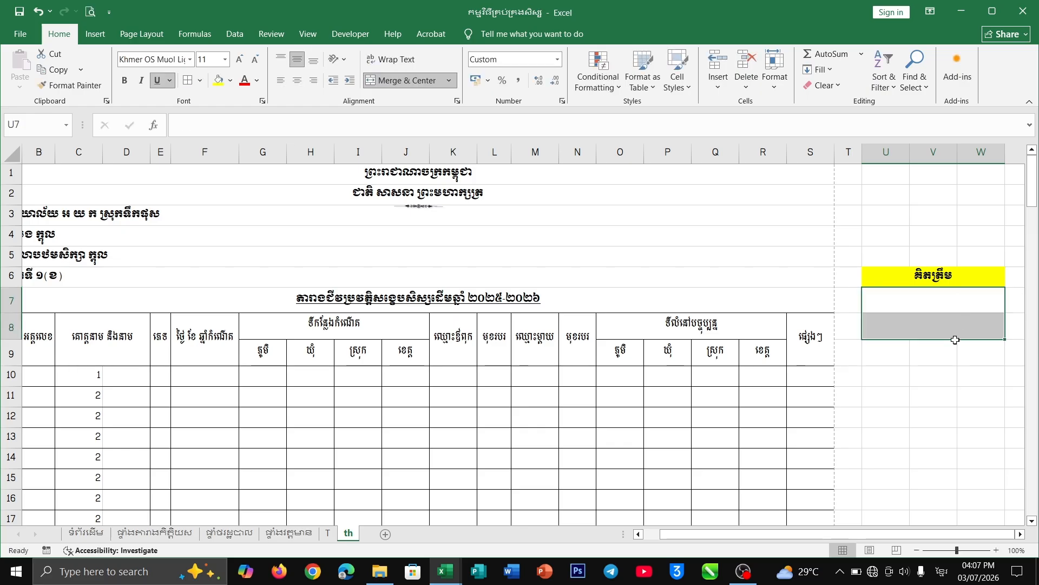
click(190, 59)
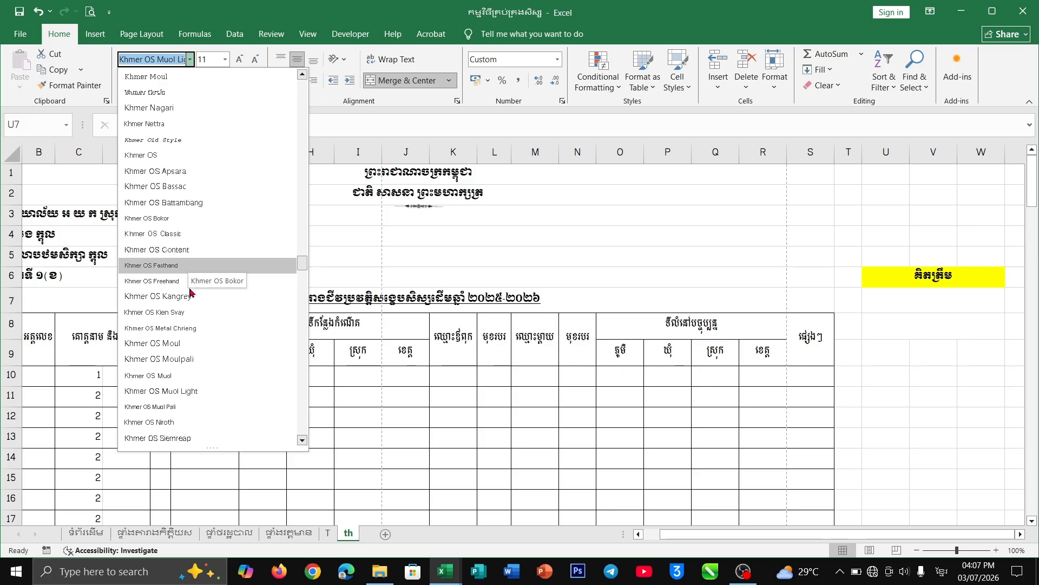
click(184, 438)
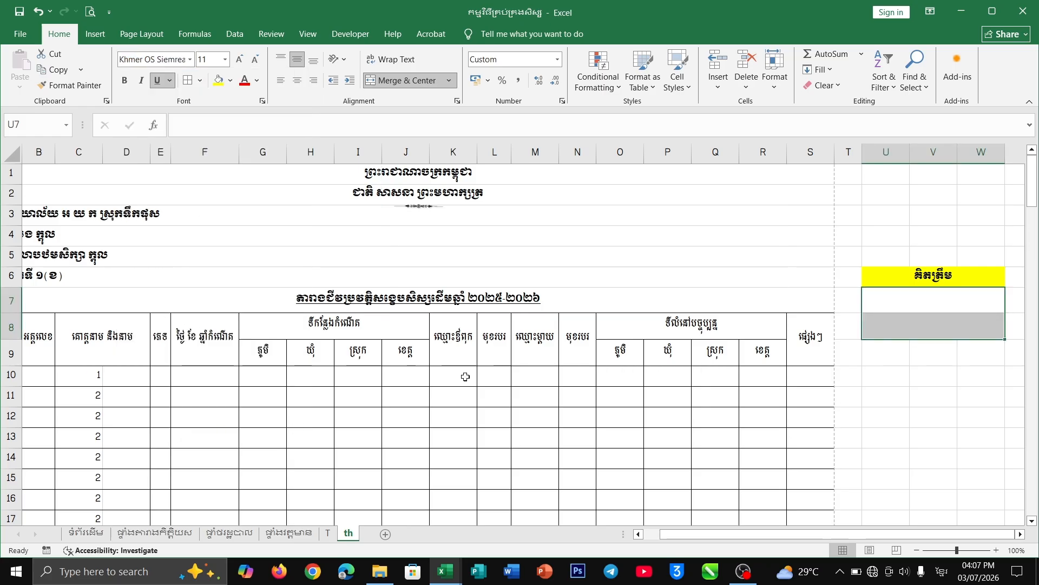
Step: Enter the date 1/11/2025 in merged cell U7 below the yellow heading
click(933, 303)
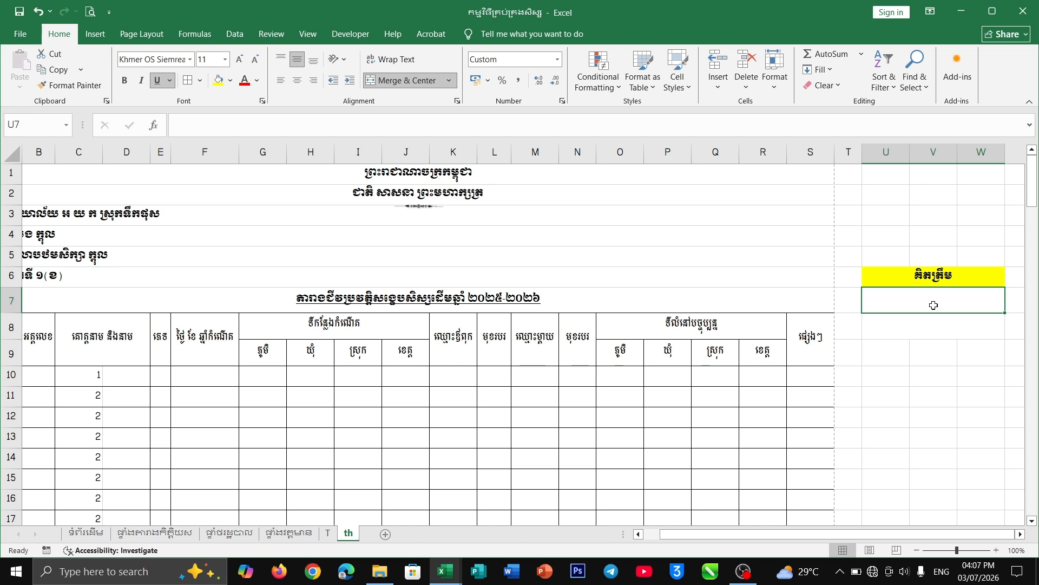
text(1)
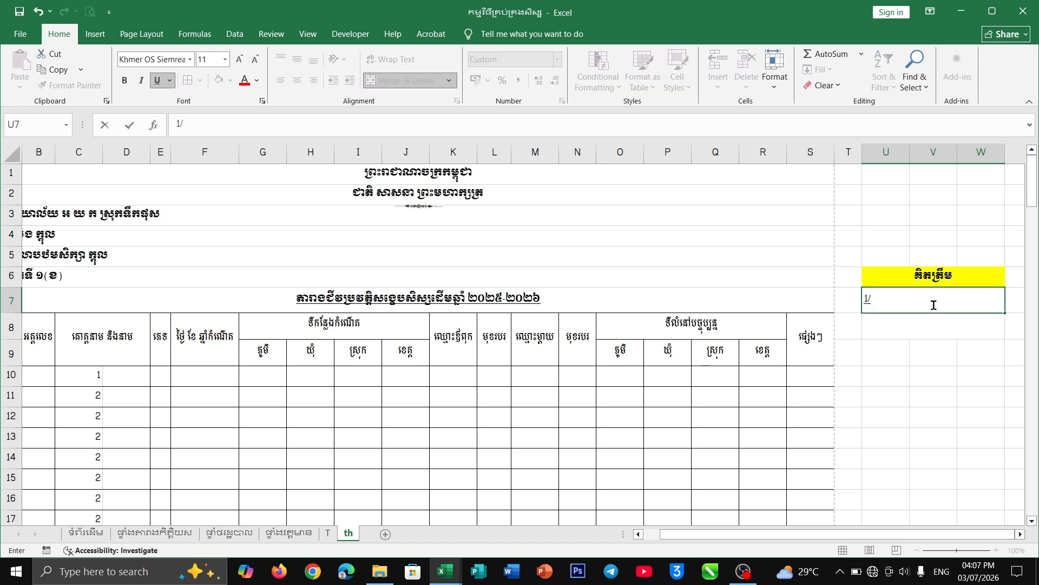
text(/11/20)
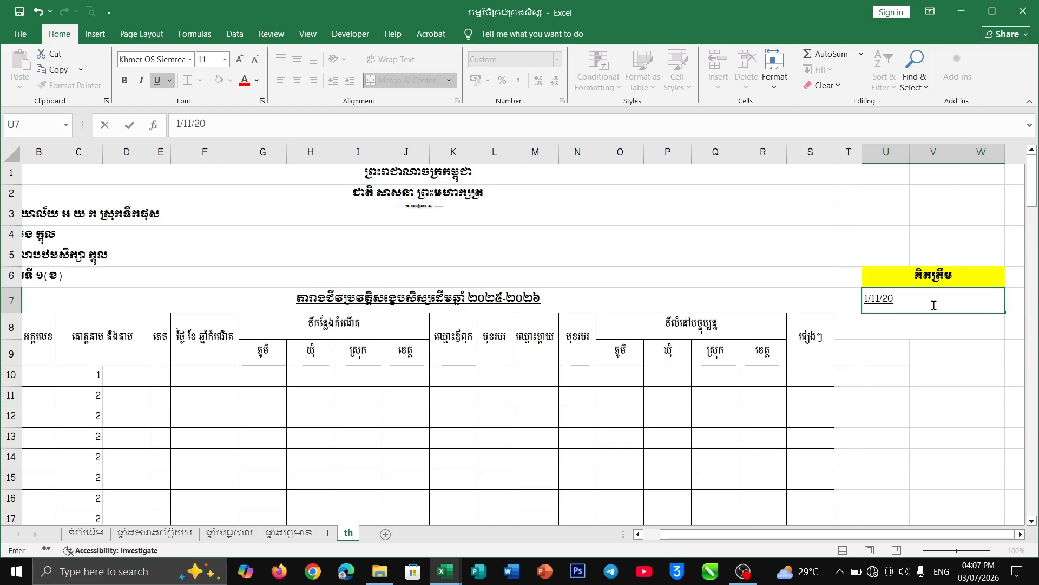
text(25)
key(Return)
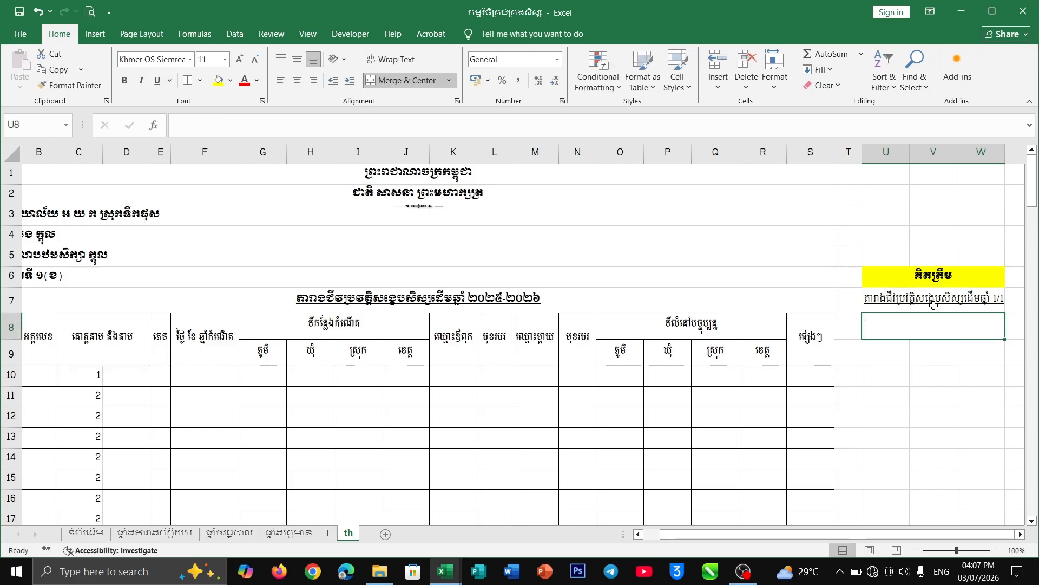
Step: Change the number format of merged cell U7 to the custom type General
click(933, 305)
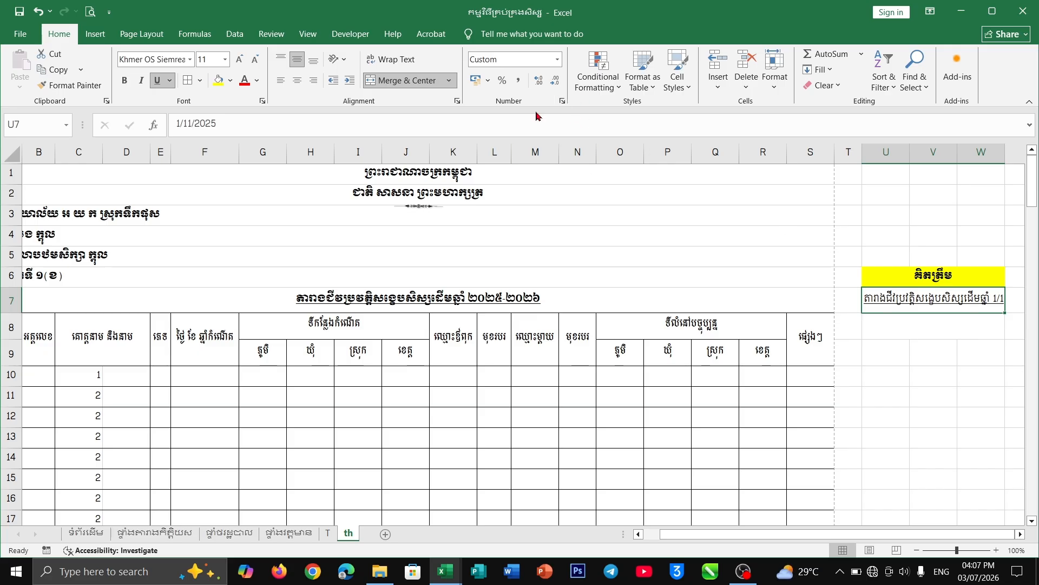
click(563, 101)
click(382, 256)
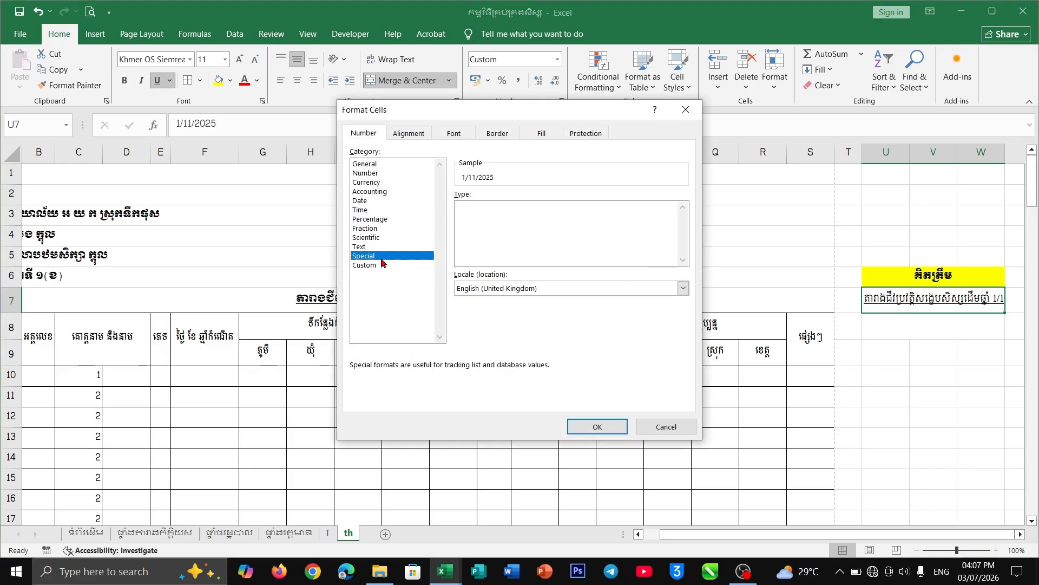
click(394, 265)
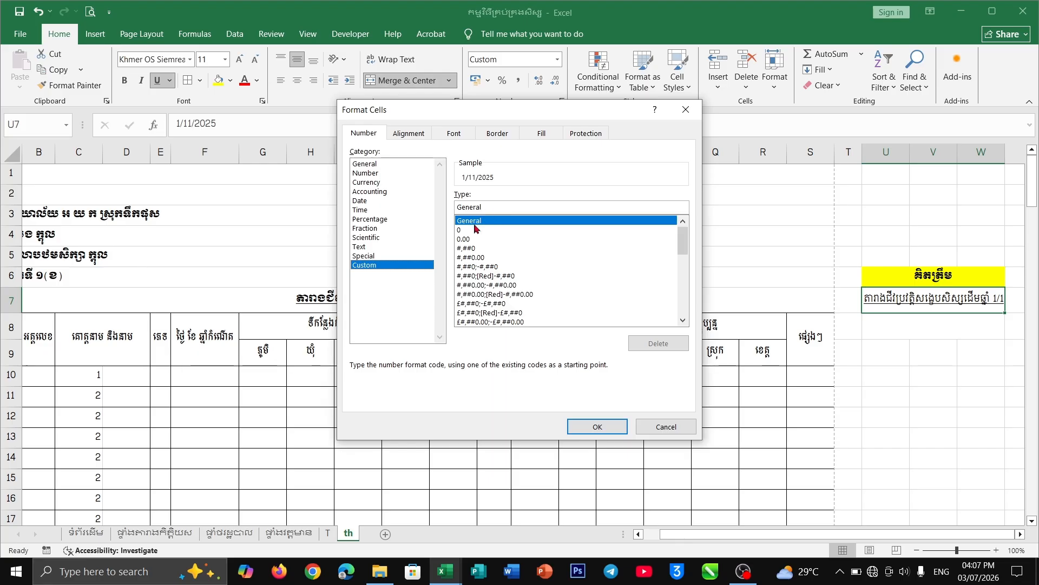
click(598, 426)
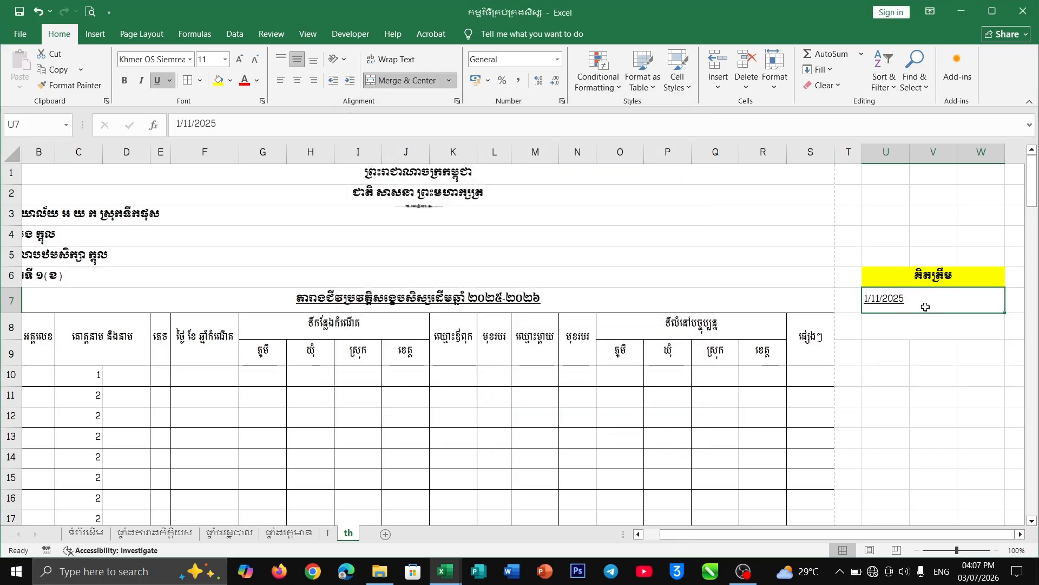
Step: Remove the underline from the date in merged cell U7
click(158, 80)
click(897, 337)
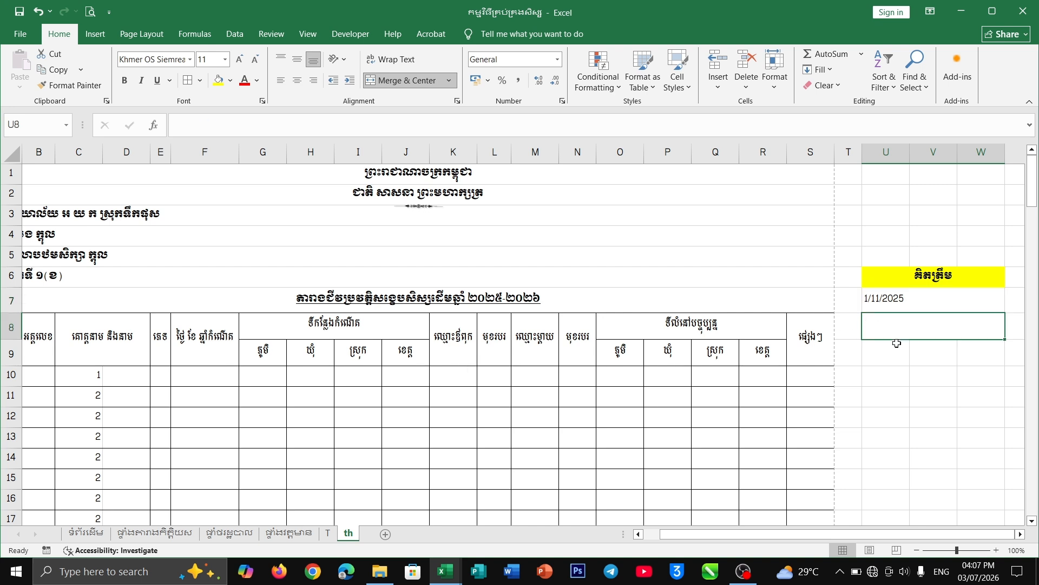
click(158, 80)
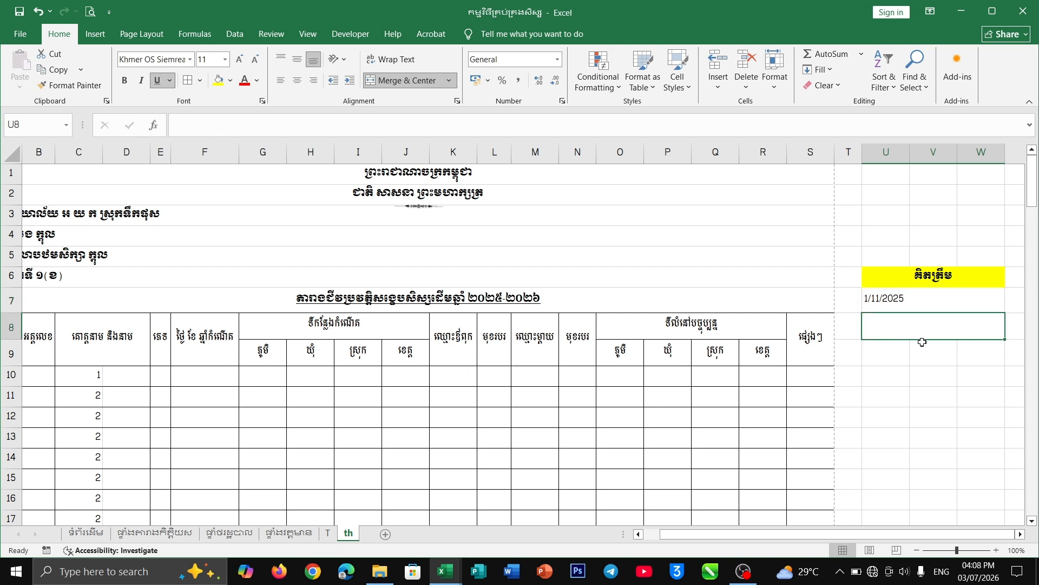
Step: Fill the date from U7 down into U8 as 1/11/2026 and centre both dates
click(911, 299)
drag(1002, 314, 1000, 325)
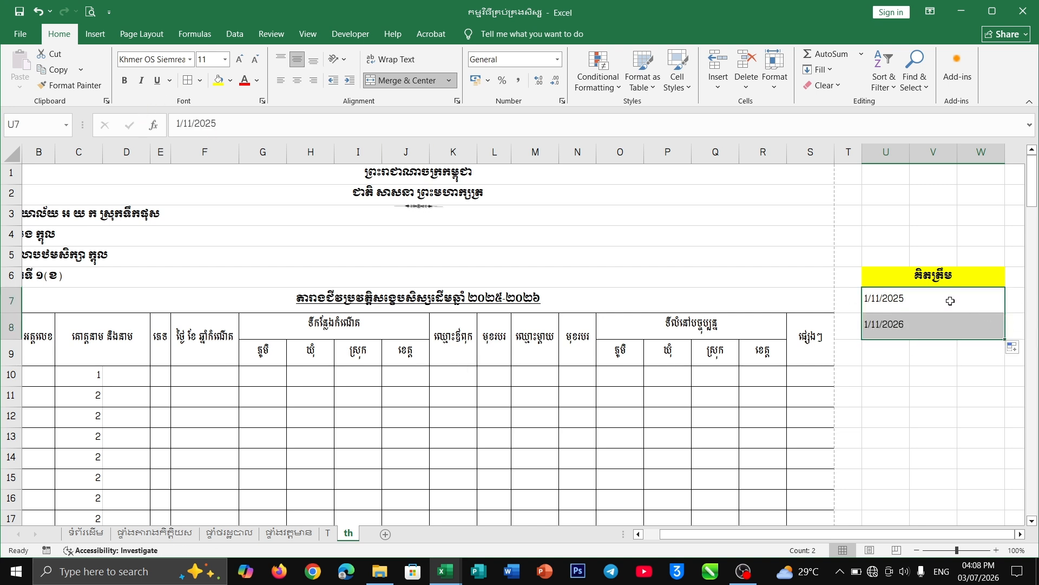
click(298, 80)
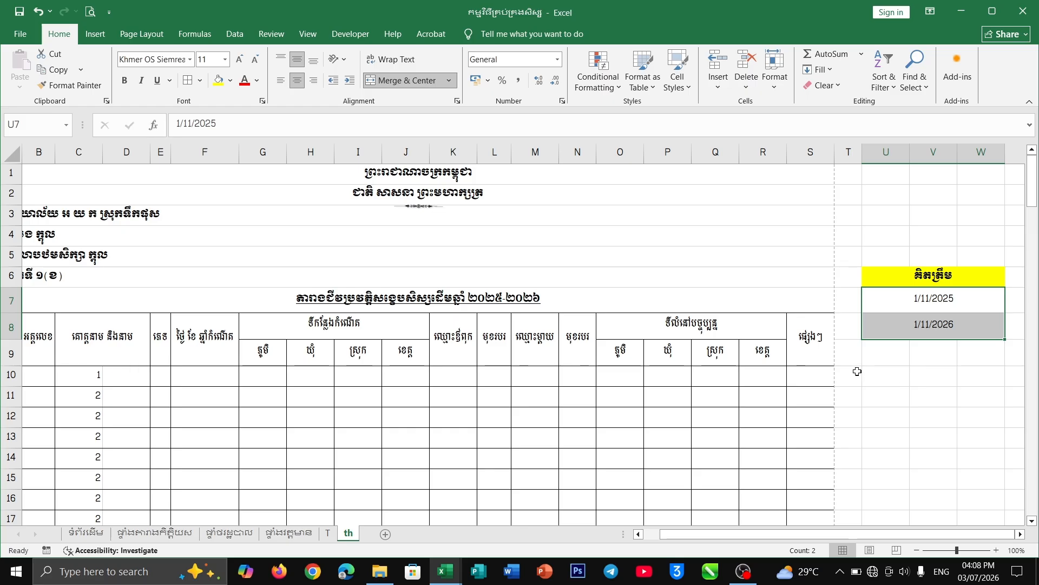
Step: Check the column headings below the cut-off dates in the WBS 2025-2026N workbook, then return to the student-management workbook
scroll(905, 381, down, 1)
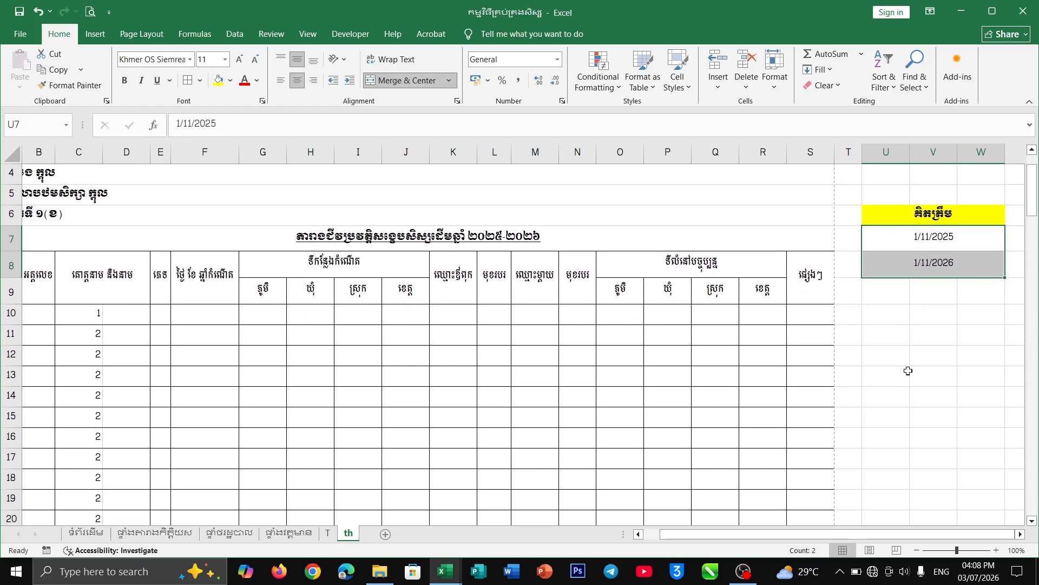
mouse_move(445, 571)
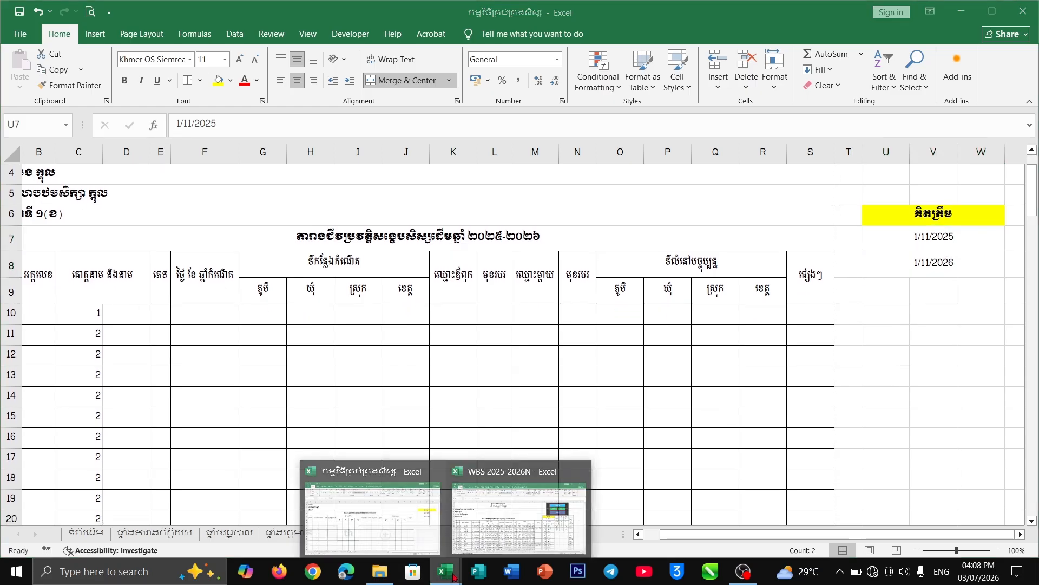
click(491, 547)
click(755, 327)
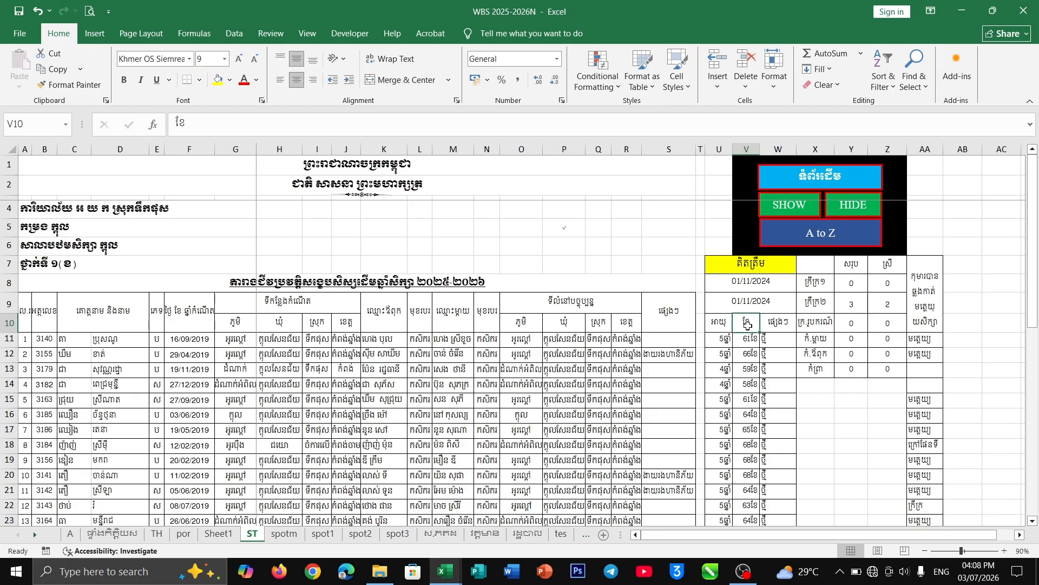
click(447, 576)
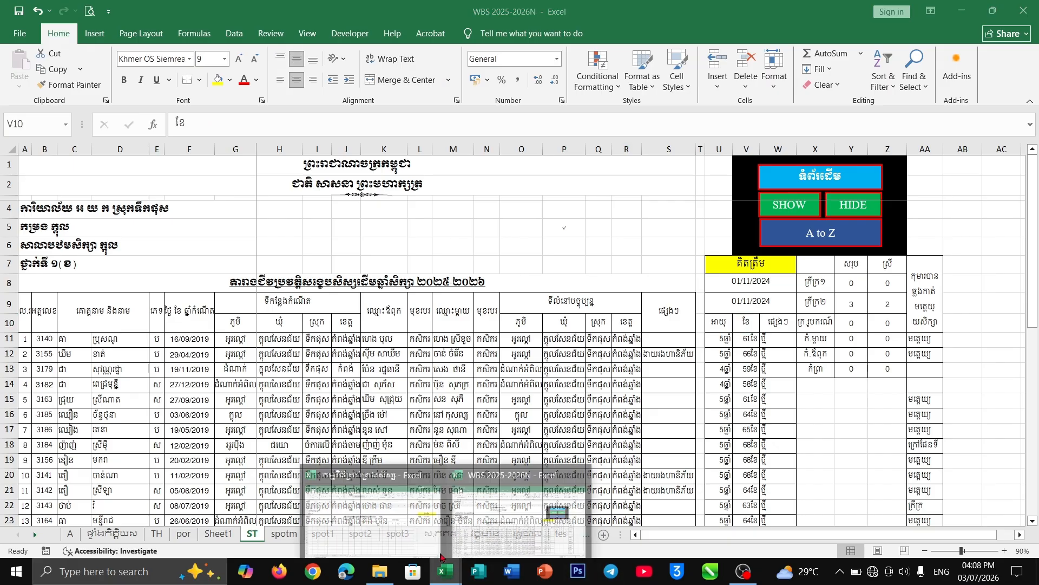
click(389, 533)
Step: Enter the headings ឆ្នាំ, ខែ and ផ្សេងៗ in cells U9, V9 and W9 below the dates
click(889, 295)
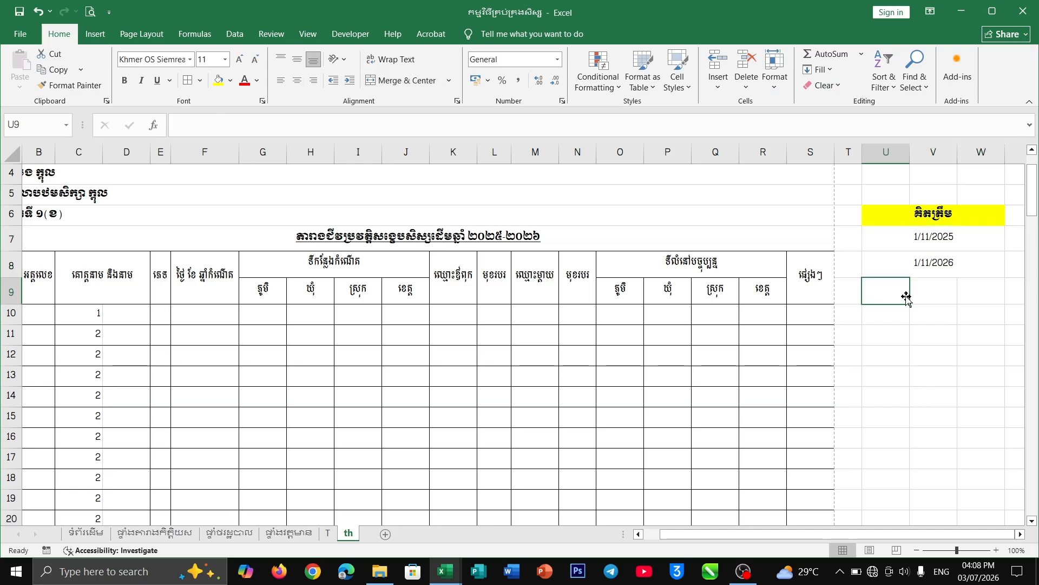
text(qj)
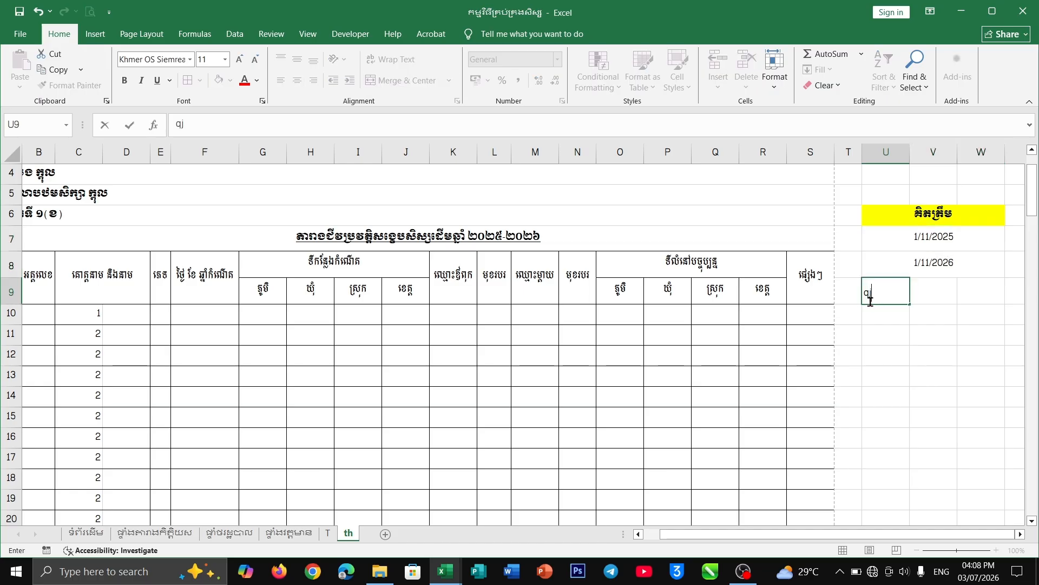
key(BackSpace)
key(BackSpace)
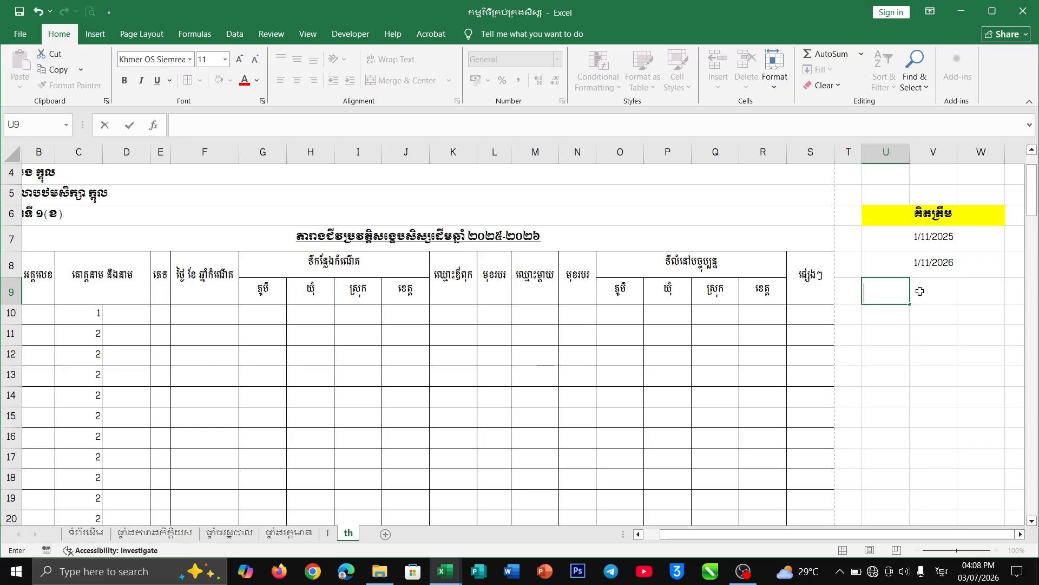
text(ឆ្នាំ)
click(920, 291)
text(ខែ)
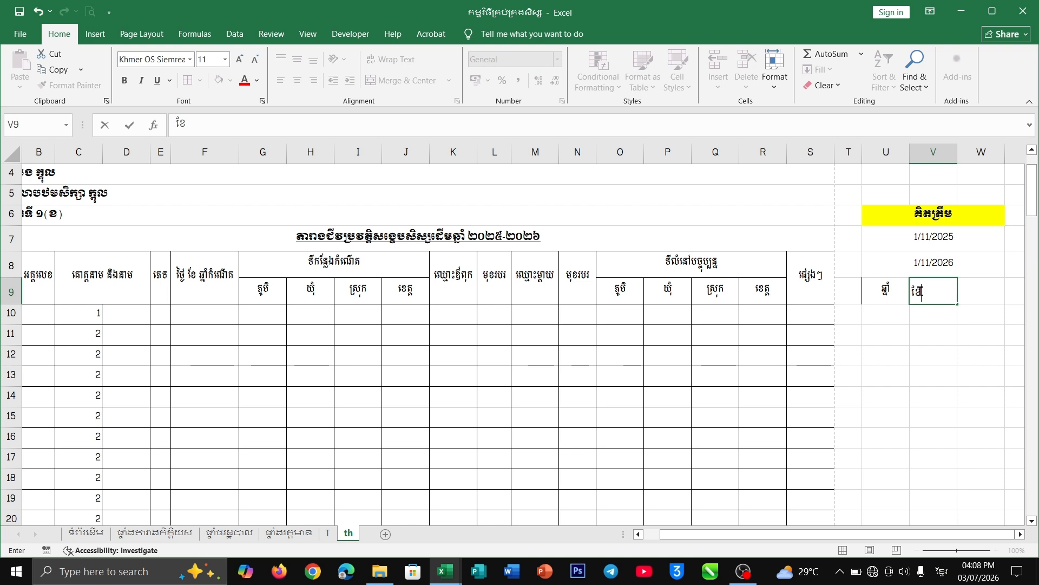
key(Return)
click(968, 296)
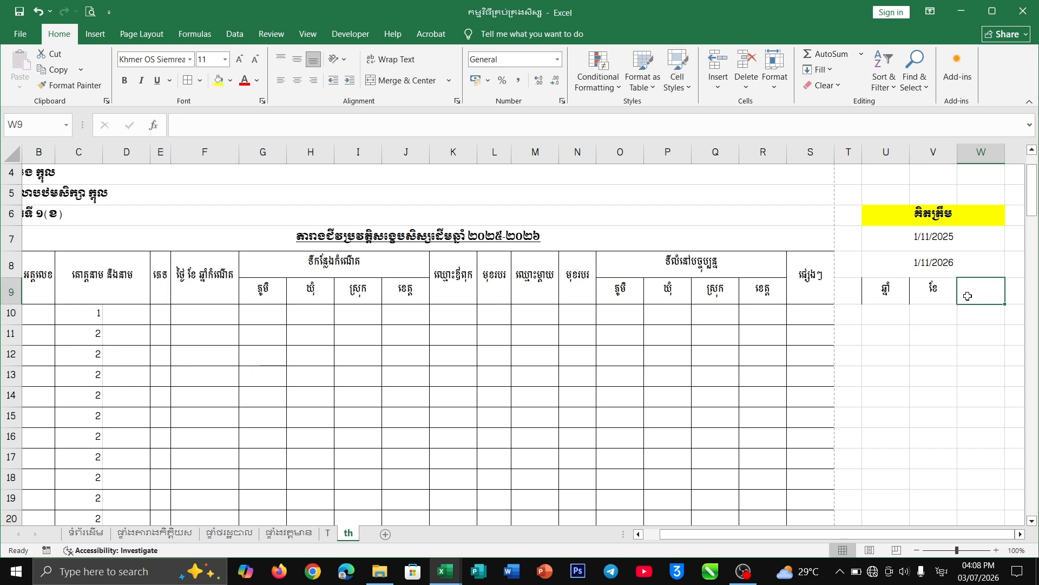
text(ផ្សេ)
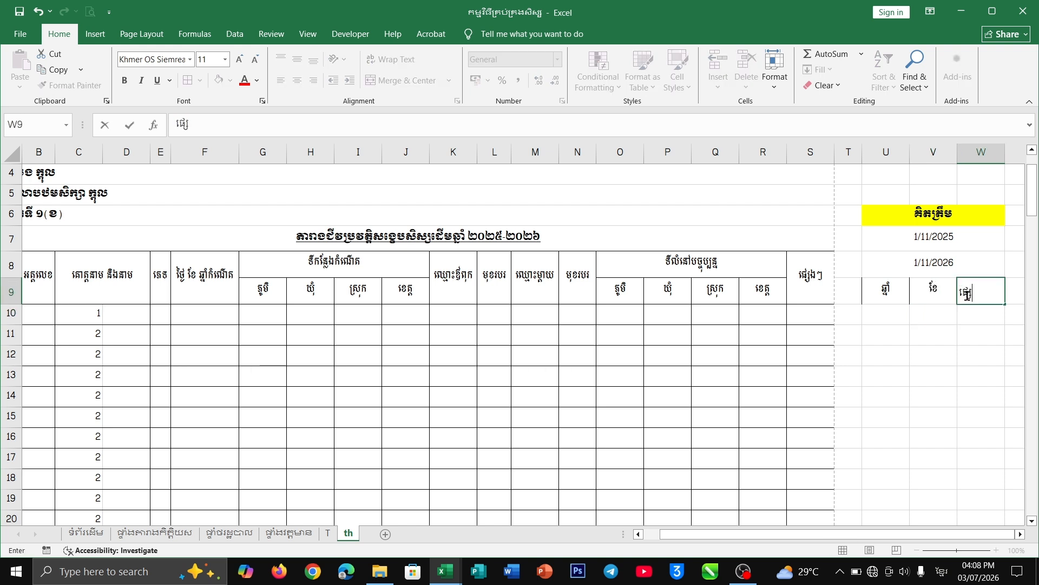
text(ងៗ)
click(991, 377)
Step: Clear the vertical borders from the heading cells U9:W9
drag(872, 292, 981, 293)
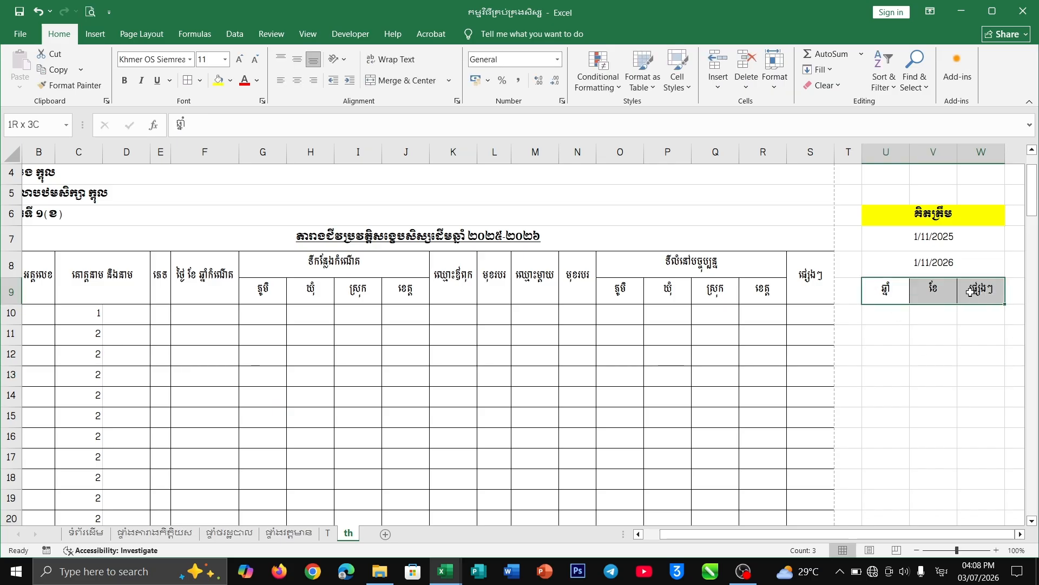
click(562, 100)
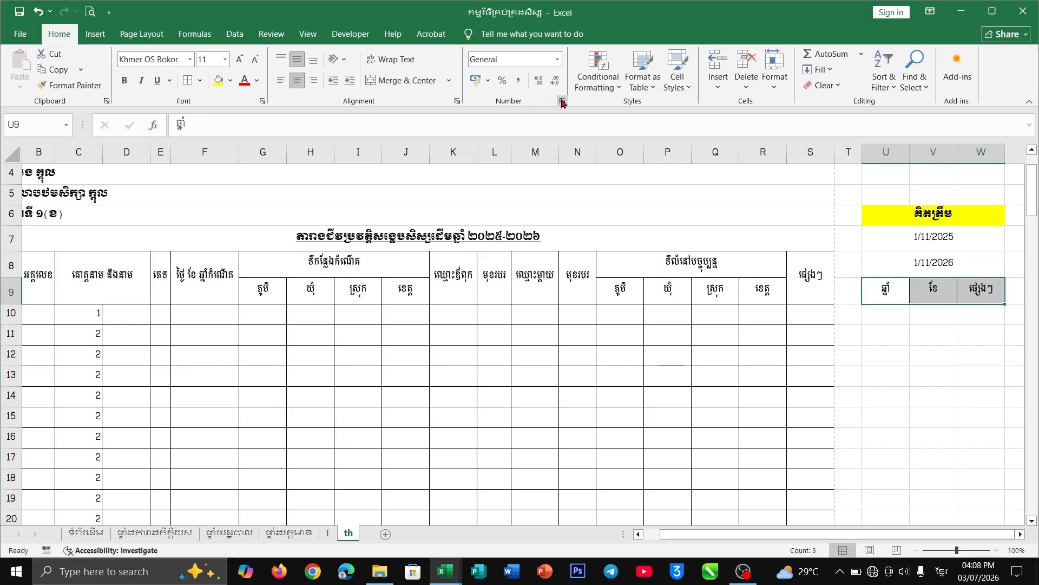
click(501, 136)
click(493, 231)
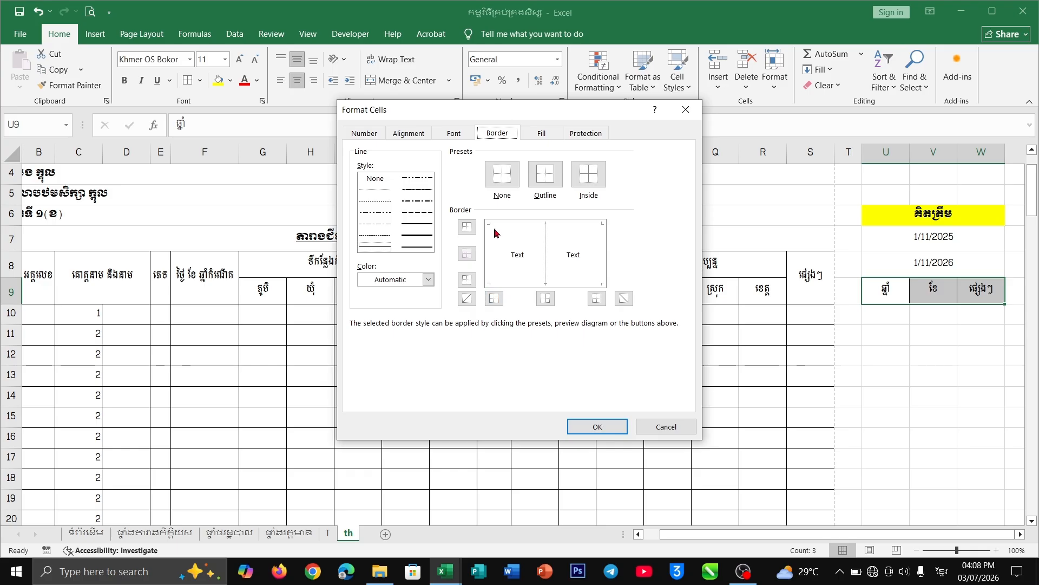
click(545, 264)
click(546, 264)
click(598, 427)
click(802, 384)
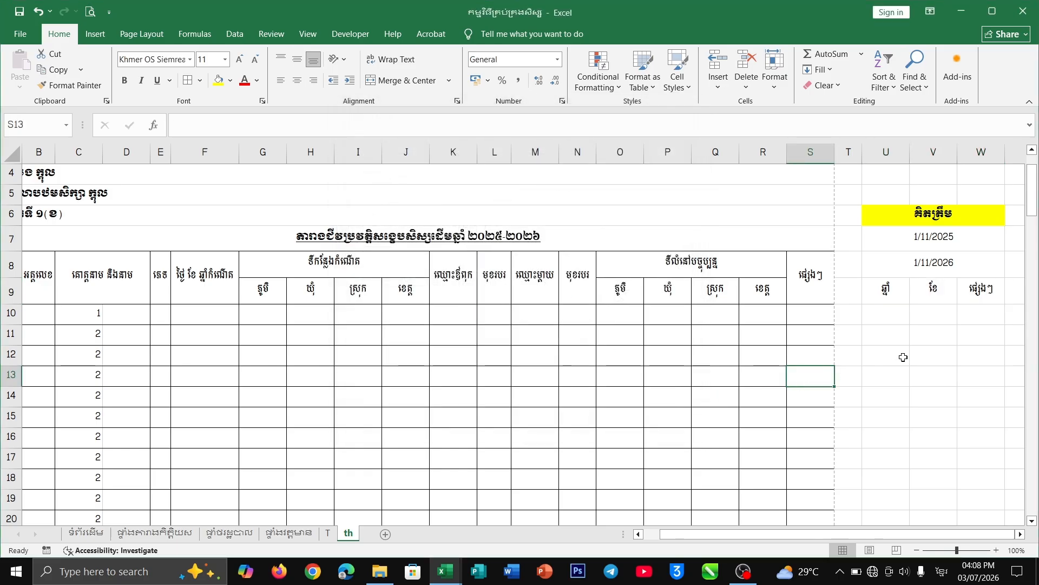
Step: Start an IF formula in V10 that returns an empty text when birth-date cell F10 is blank: =IF(F10="","",
click(935, 318)
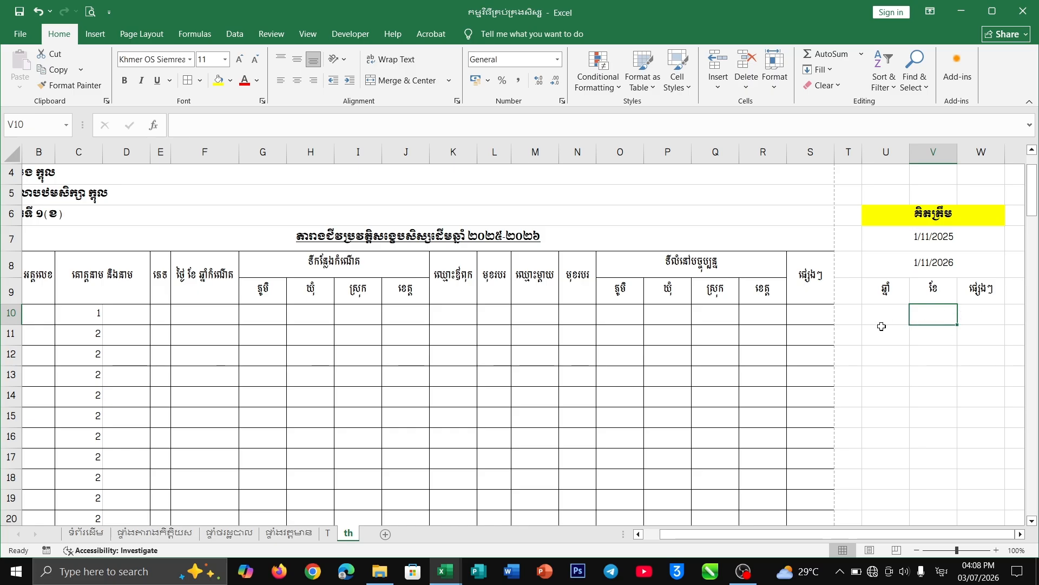
key(alt+shift)
text(=ig)
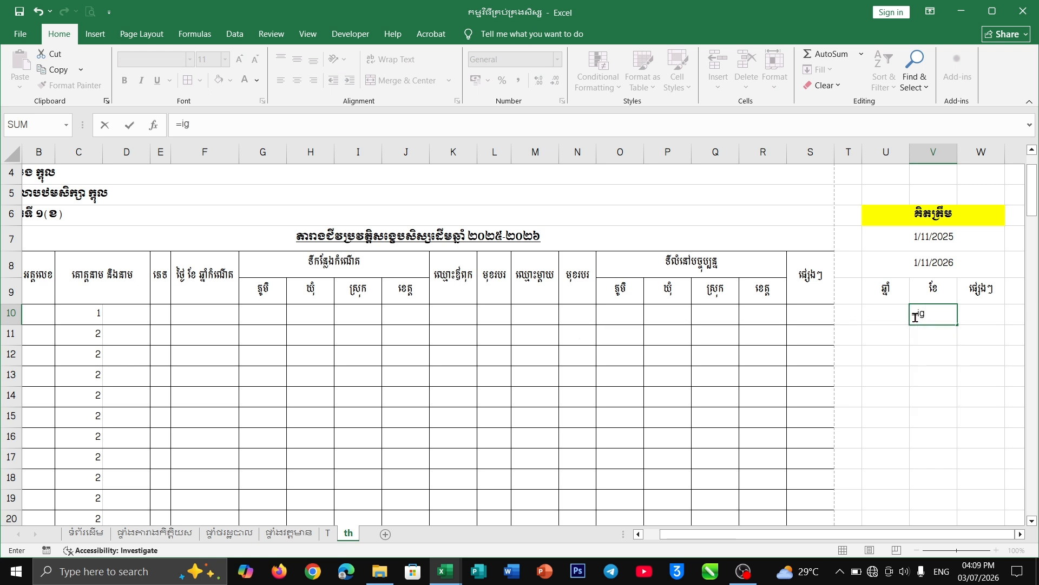
key(BackSpace)
text(f)
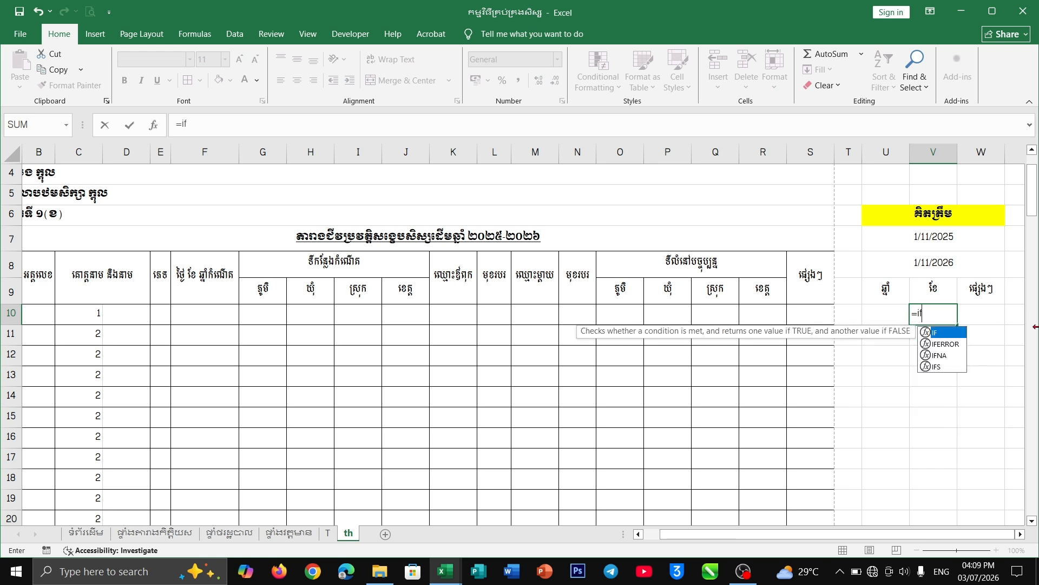
key(Tab)
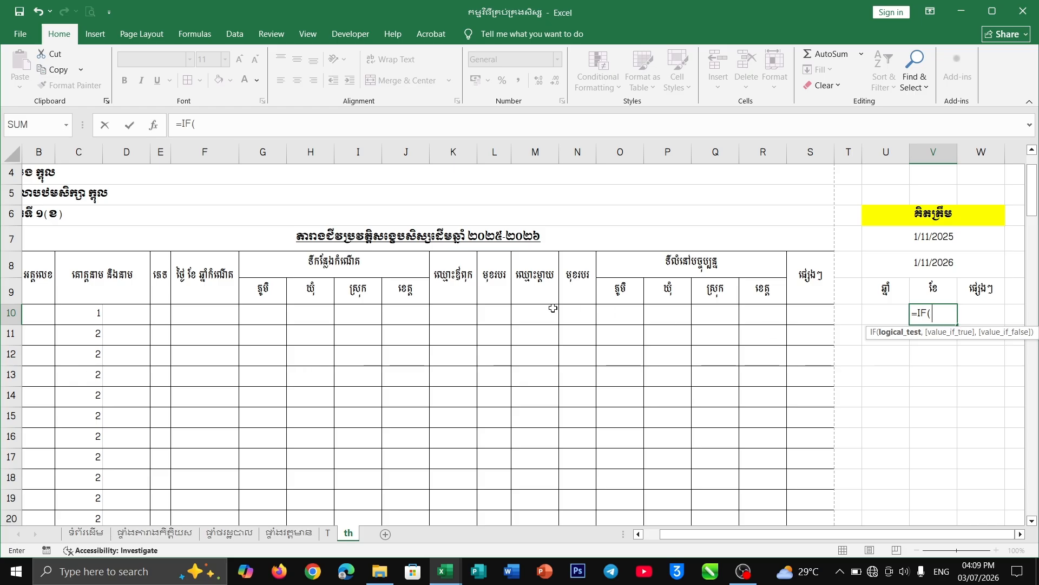
click(215, 318)
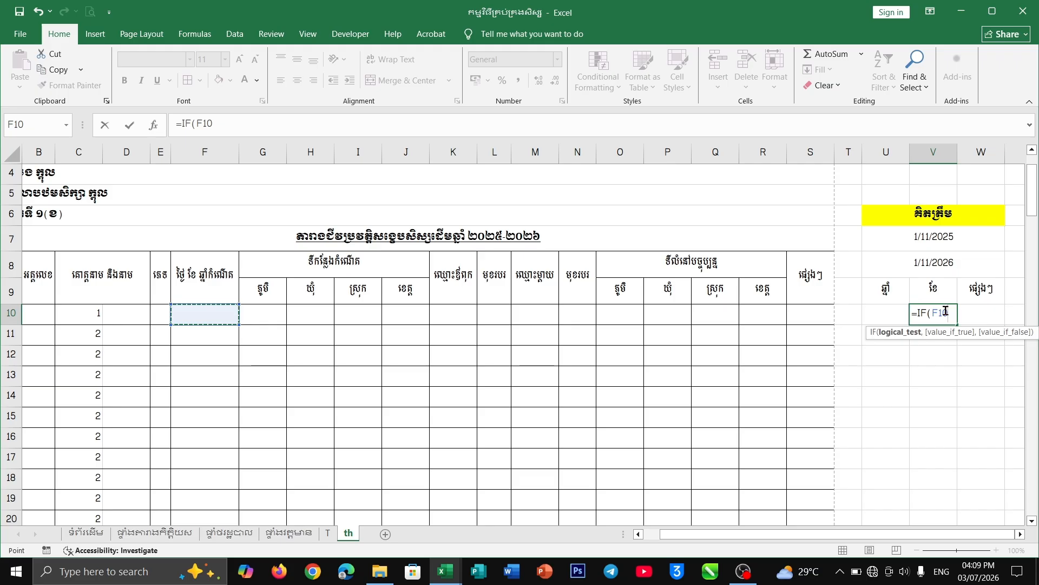
text(="","")
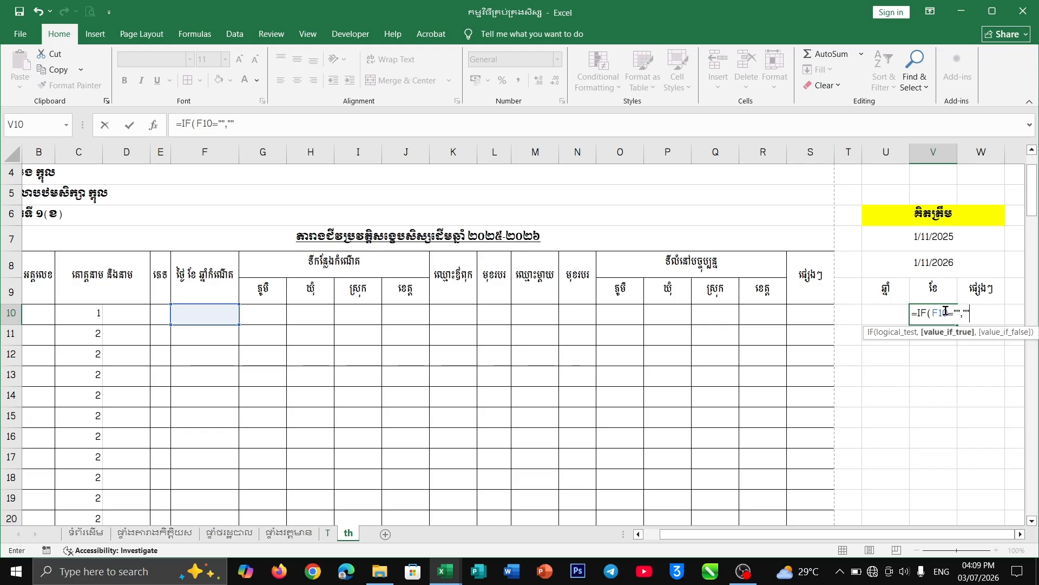
text(,)
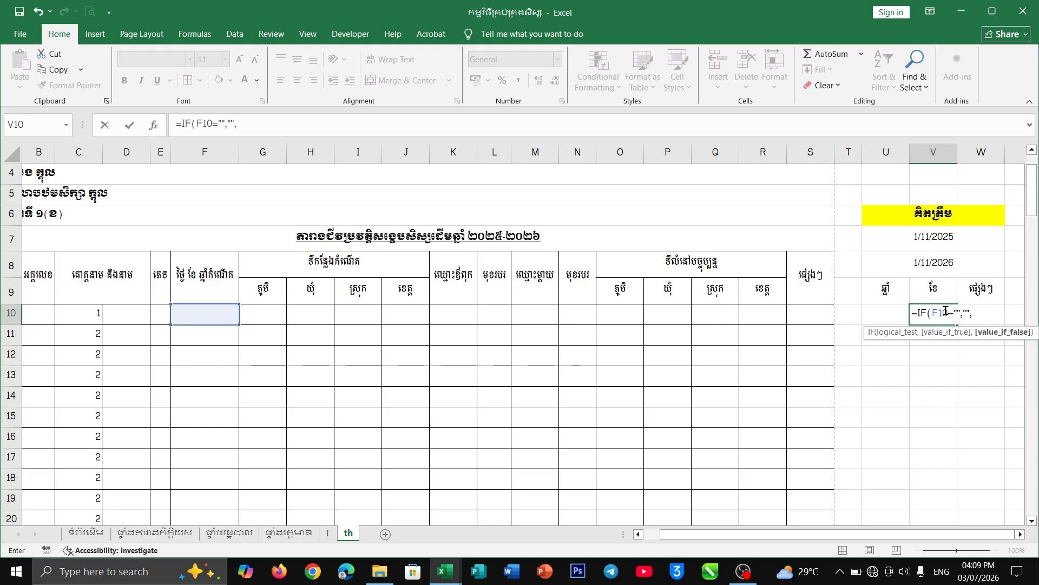
Step: Continue the V10 formula with a DATEDIF from birth date F10 to the absolute cut-off date $U$8
text(d)
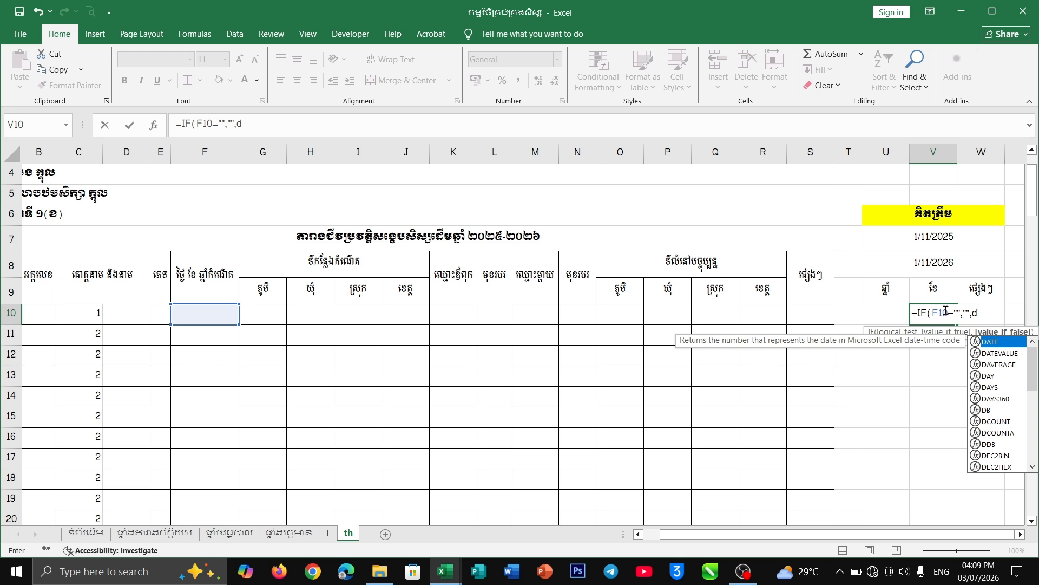
text(ate)
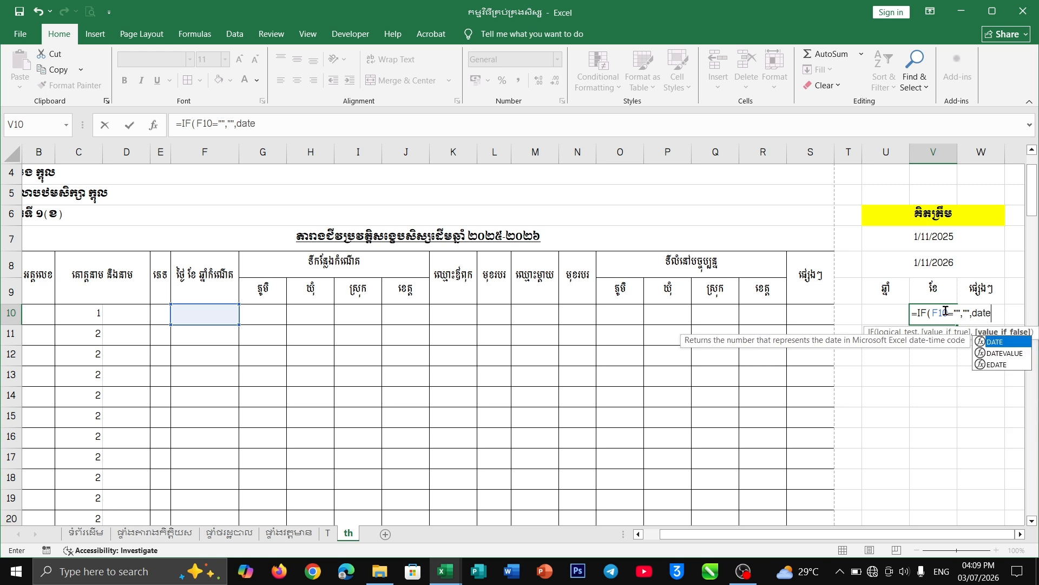
text(dif)
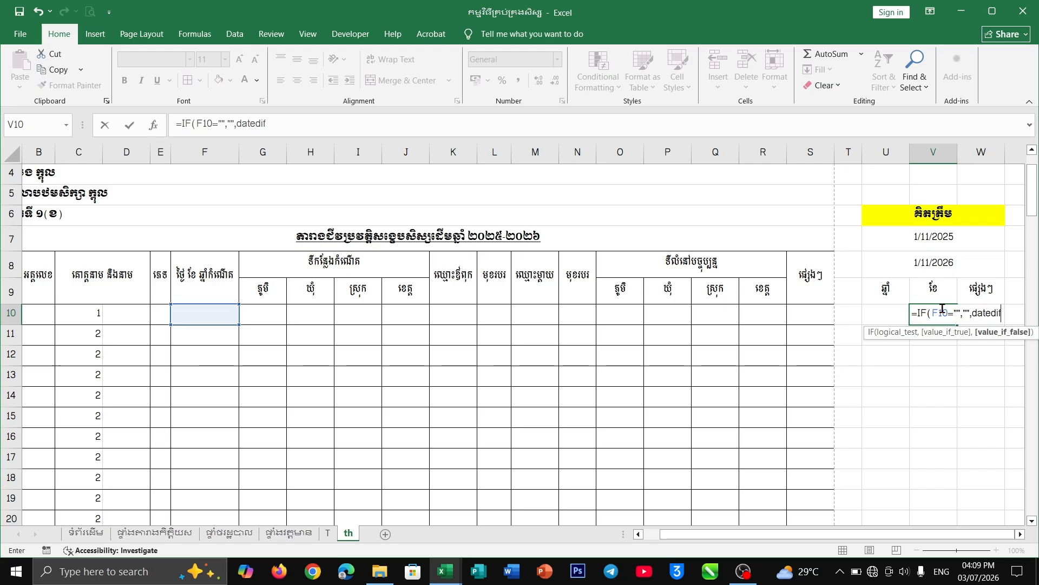
text(()
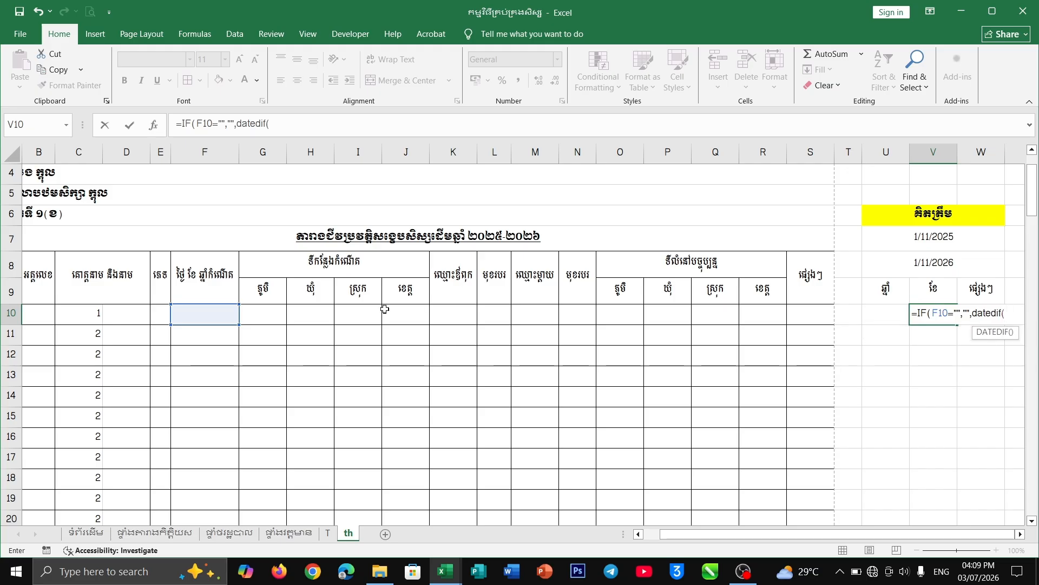
click(204, 315)
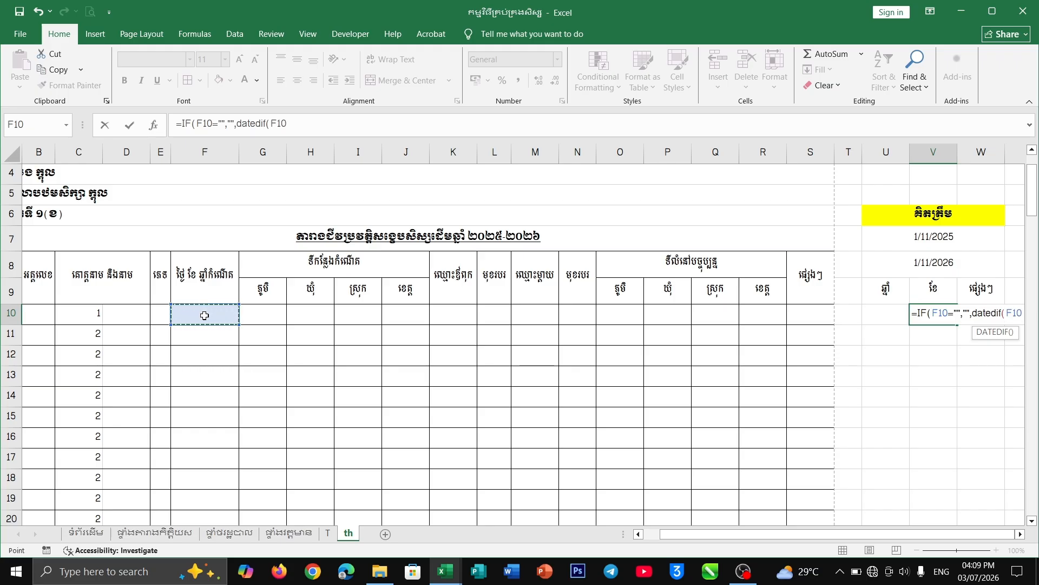
text(,)
click(943, 263)
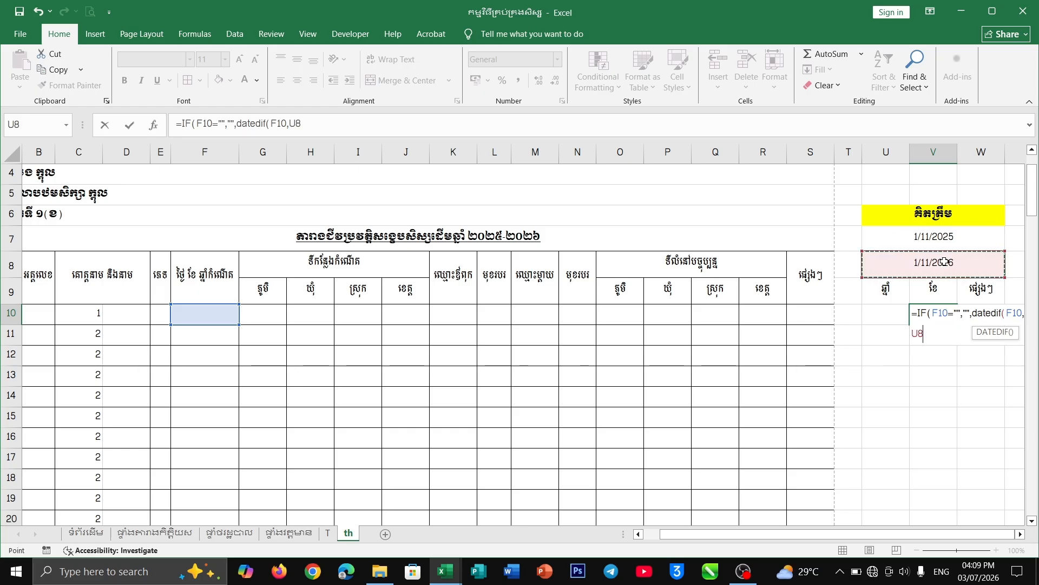
key(F4)
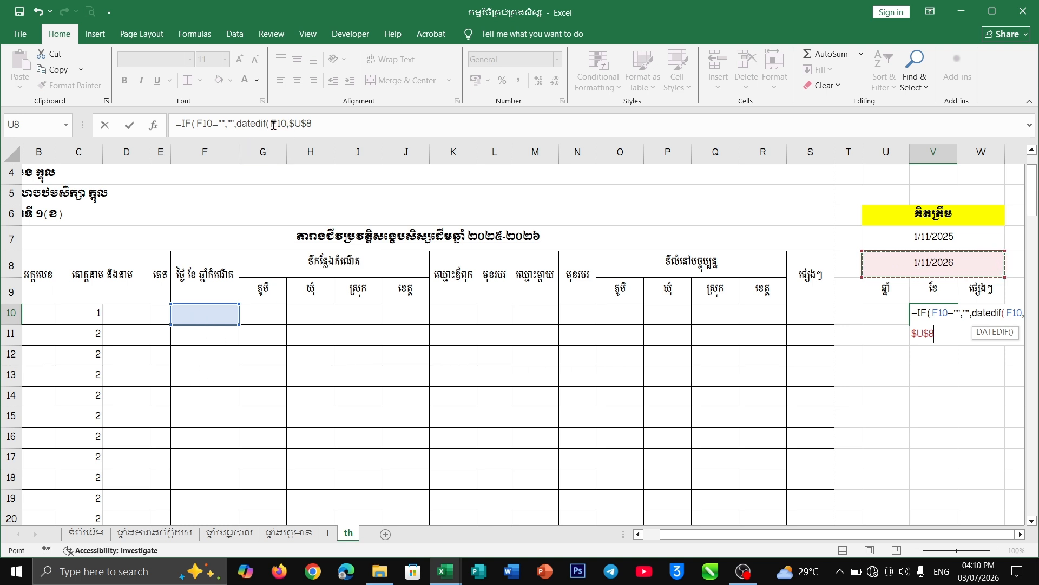
Step: Complete the V10 DATEDIF formula with the month unit "m" and close both functions
click(385, 126)
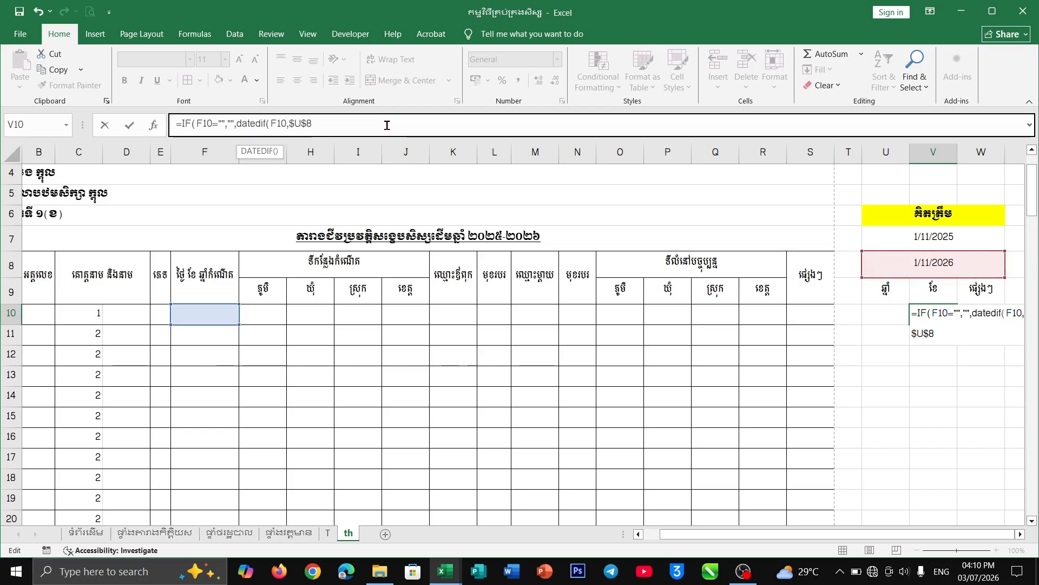
text("")
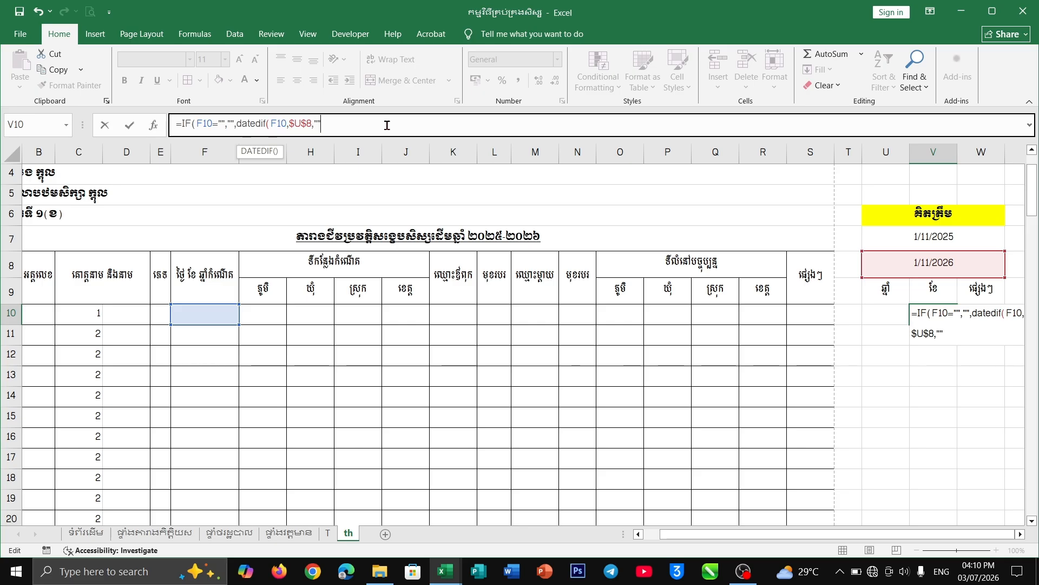
click(317, 124)
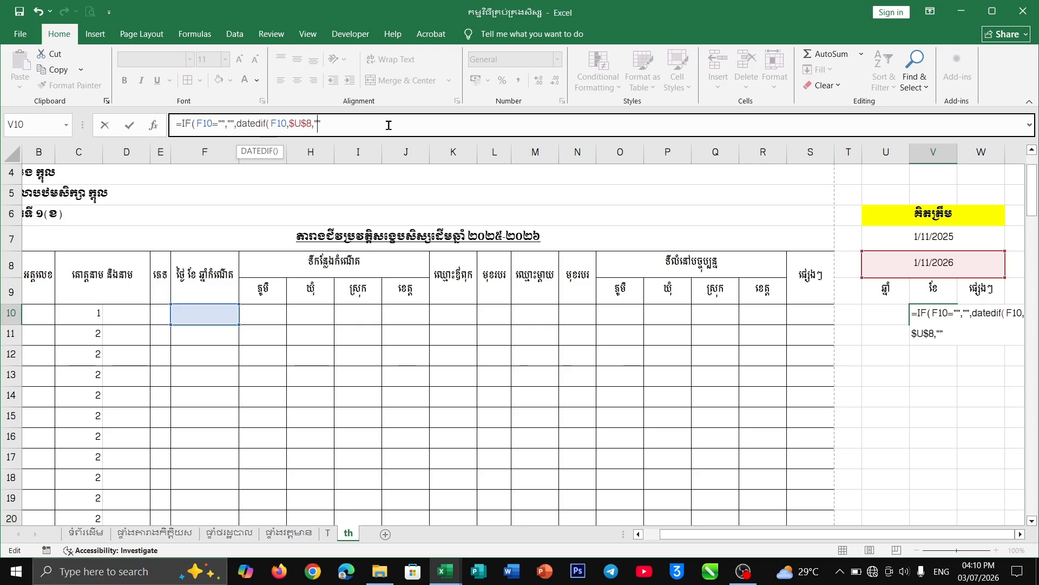
text(m") ))
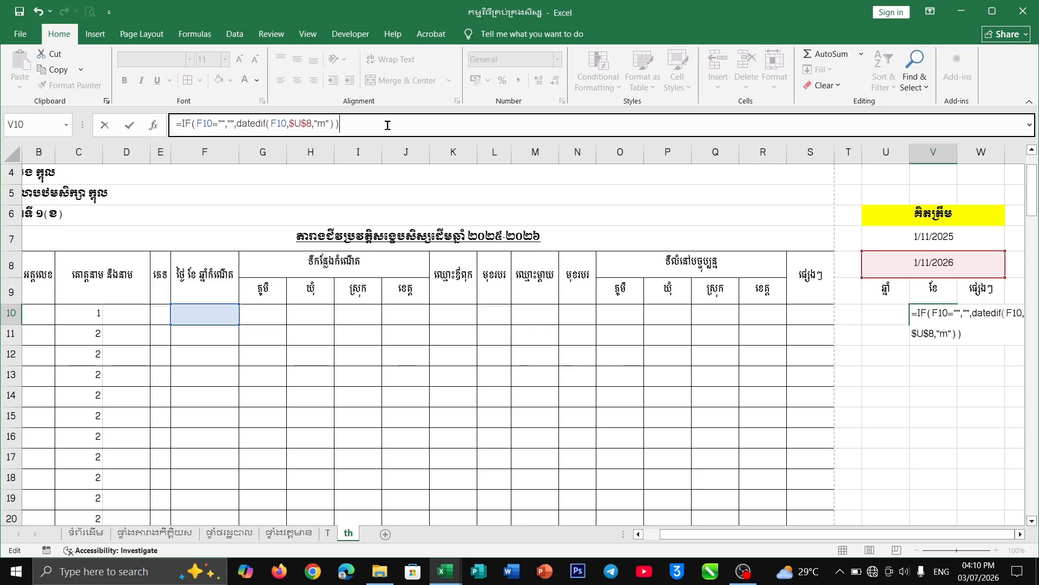
key(Return)
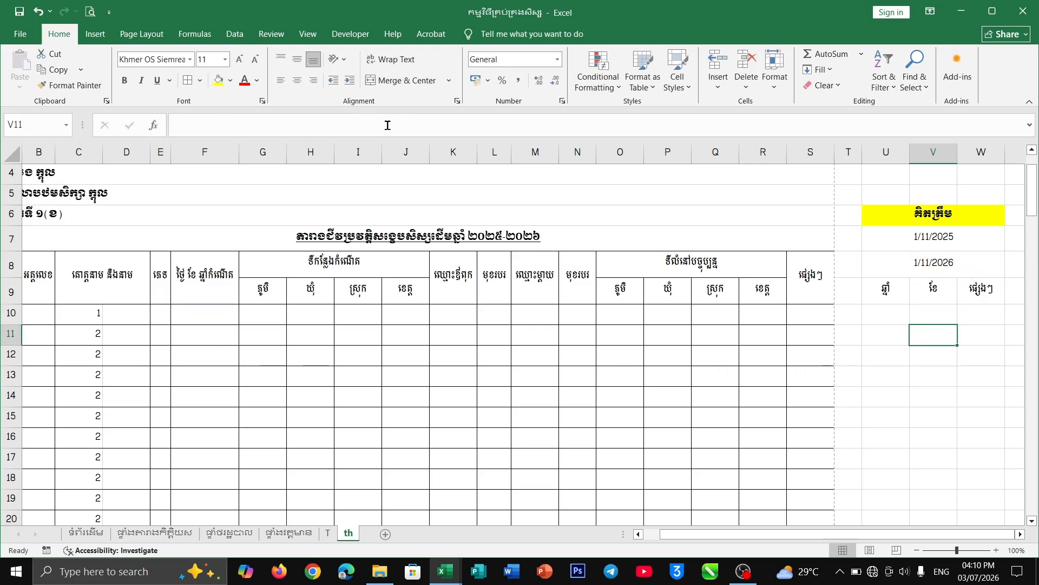
Step: Enter a sample date of birth for the first student in F10
click(937, 313)
click(224, 317)
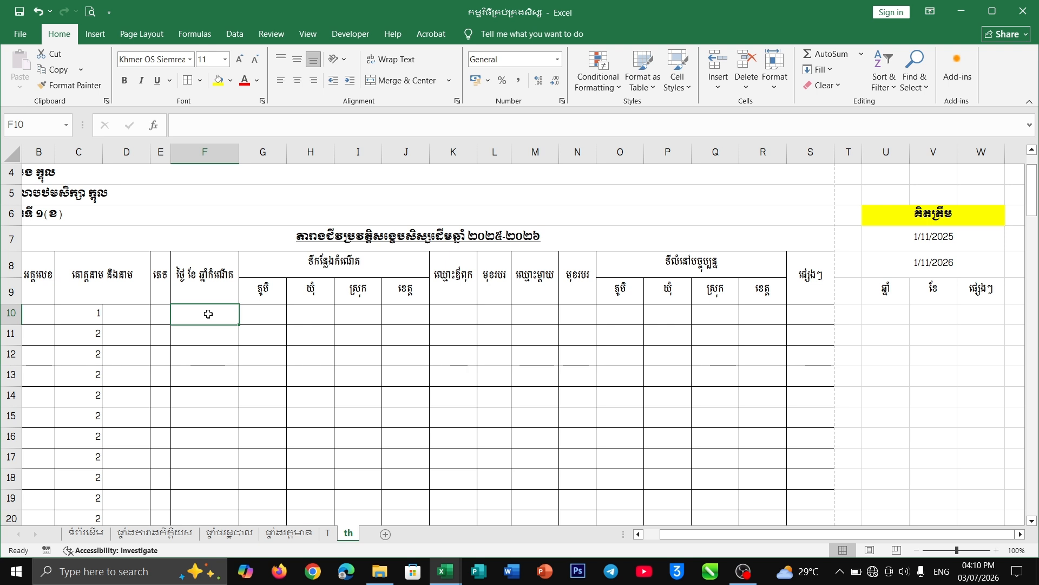
text(16)
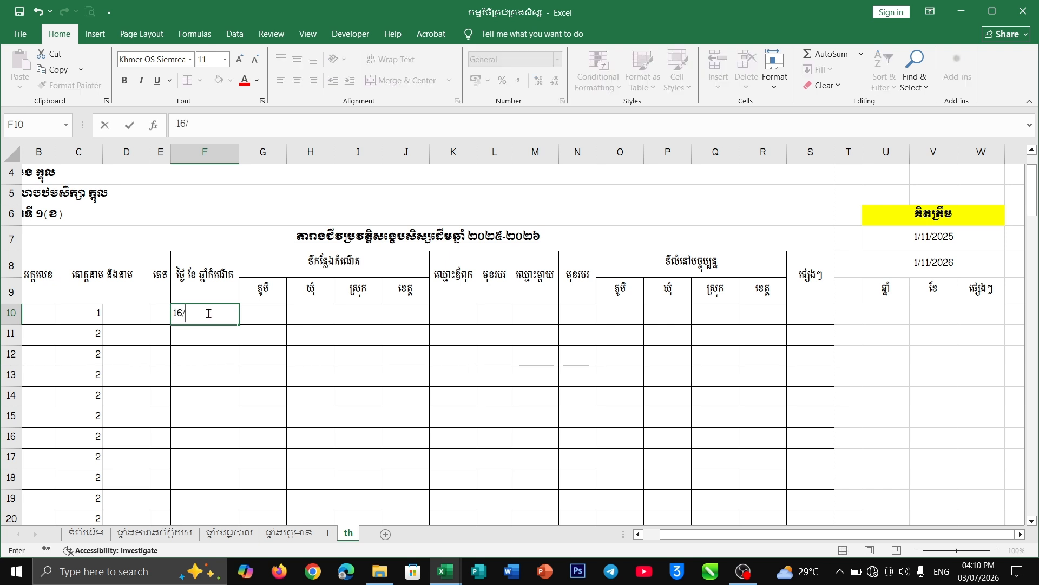
text(/09/2019)
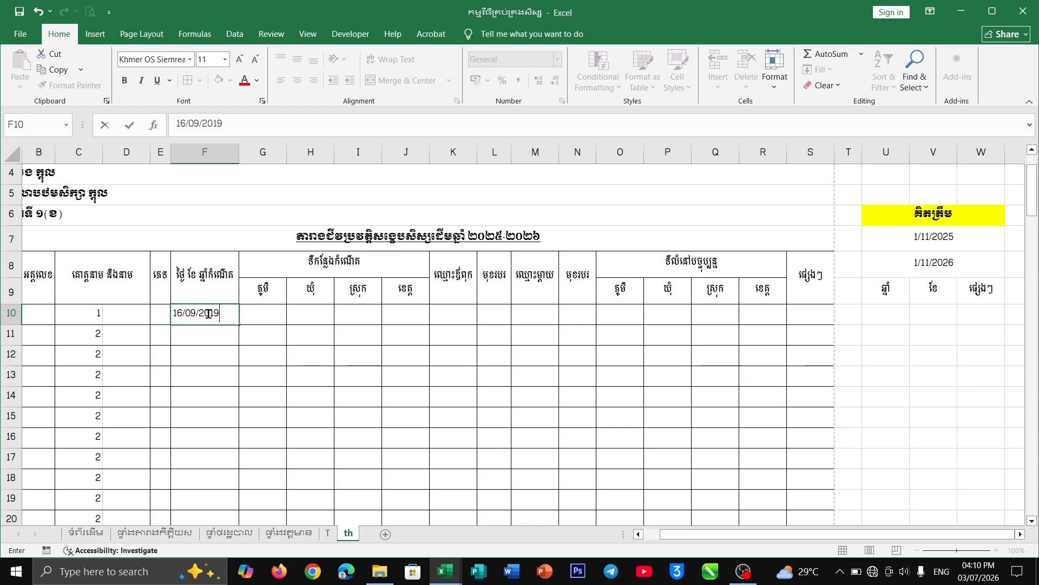
key(ctrl+Return)
Step: Centre the month result in V10 horizontally and vertically
click(932, 315)
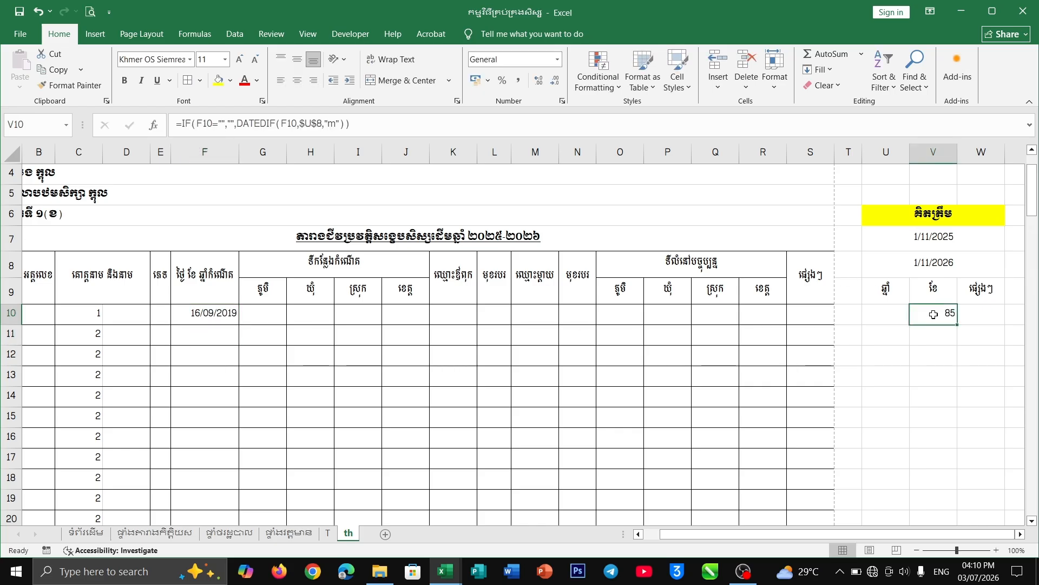
click(297, 80)
click(298, 63)
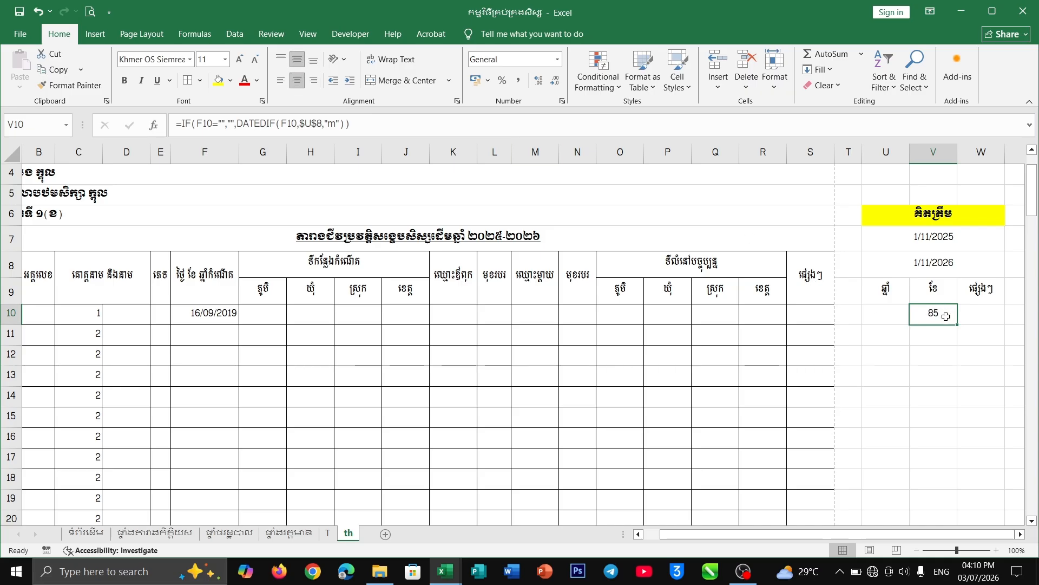
Step: Apply the custom number format 0ខែ to V10 so the month count carries the suffix ខែ
click(563, 101)
click(377, 266)
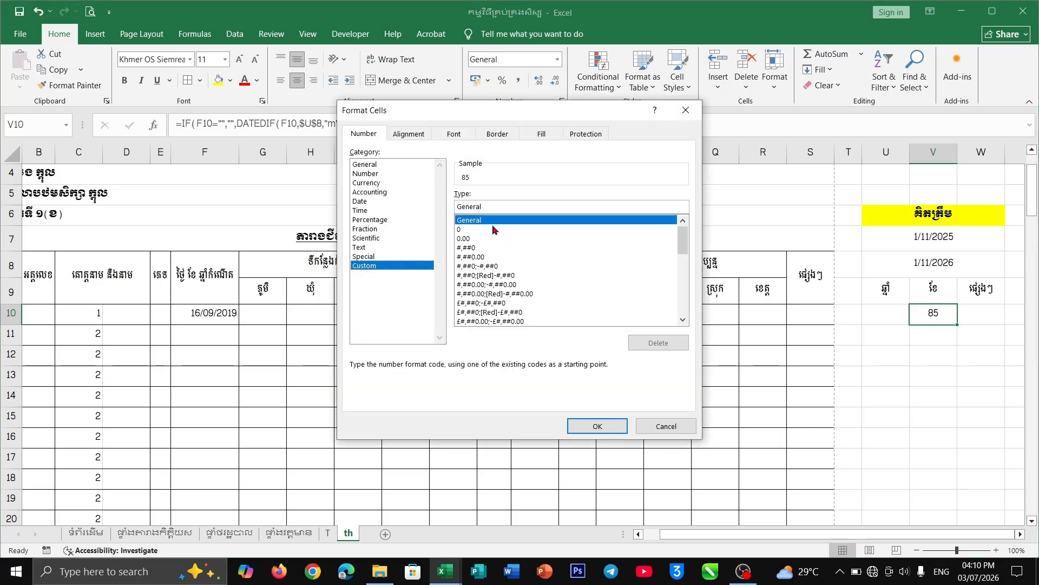
drag(487, 207, 449, 208)
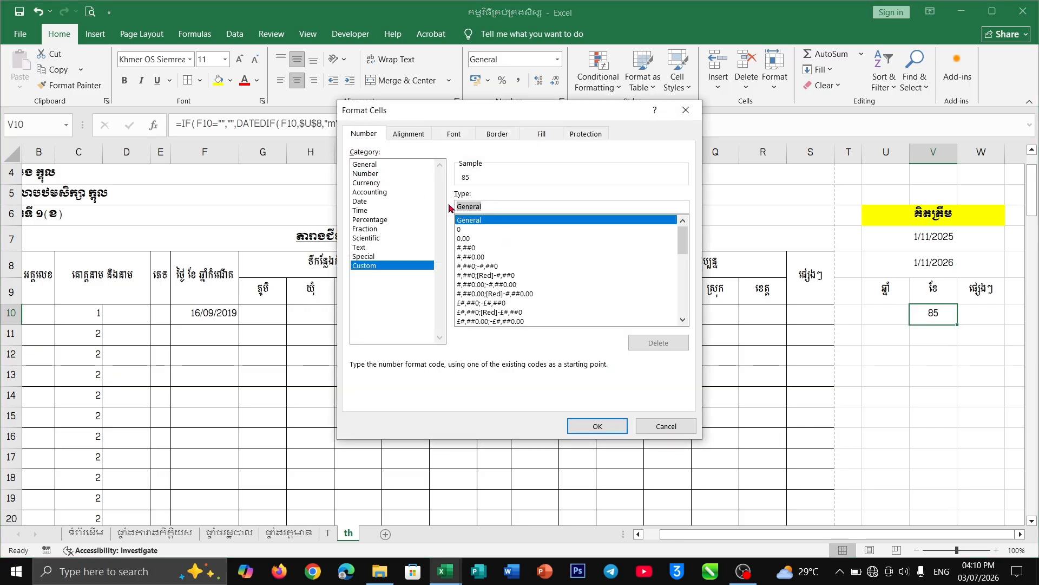
text(c)
key(BackSpace)
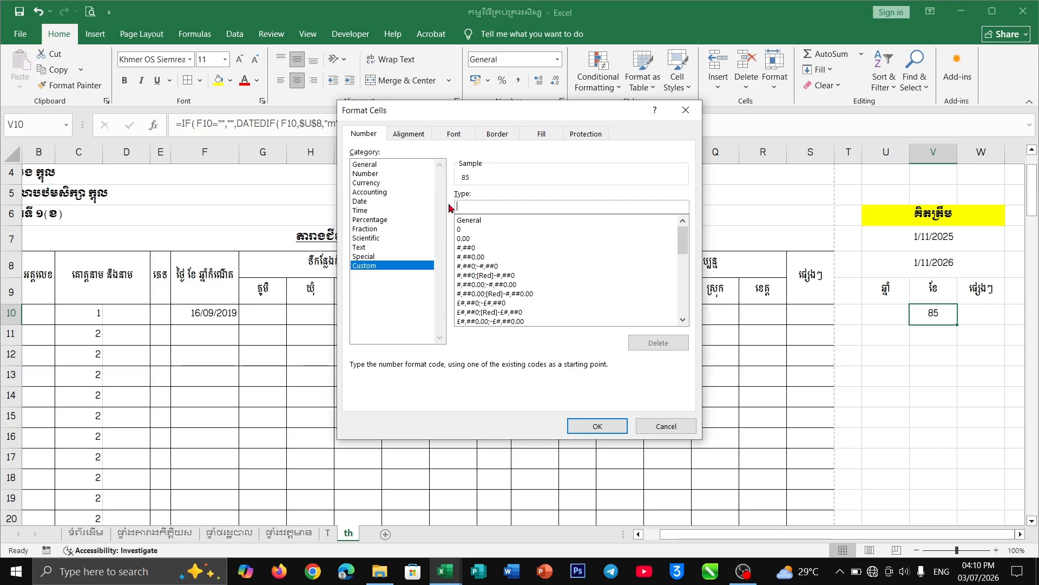
key(alt+shift)
text(ខែ)
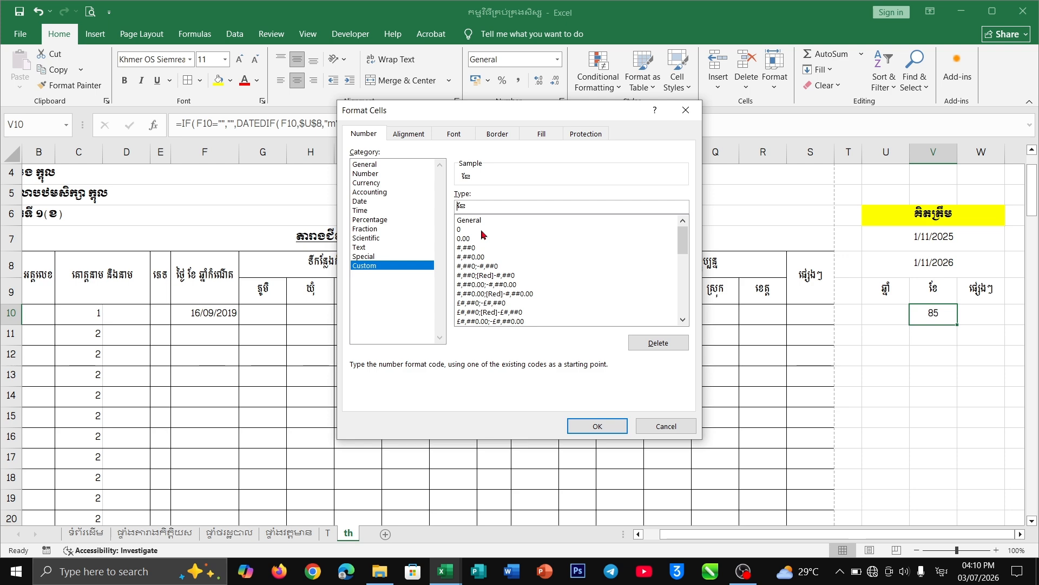
text(0)
key(Return)
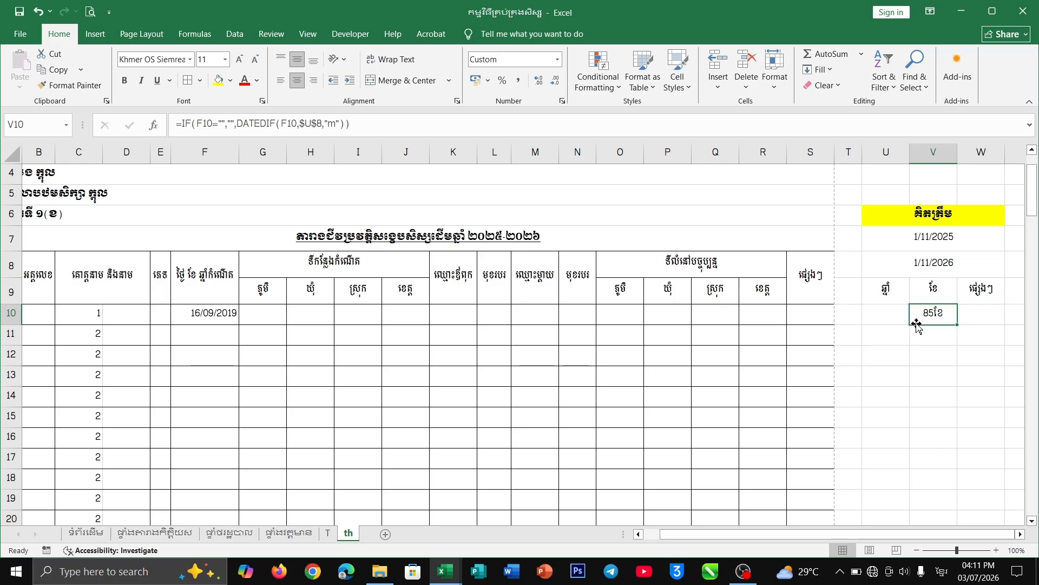
click(891, 313)
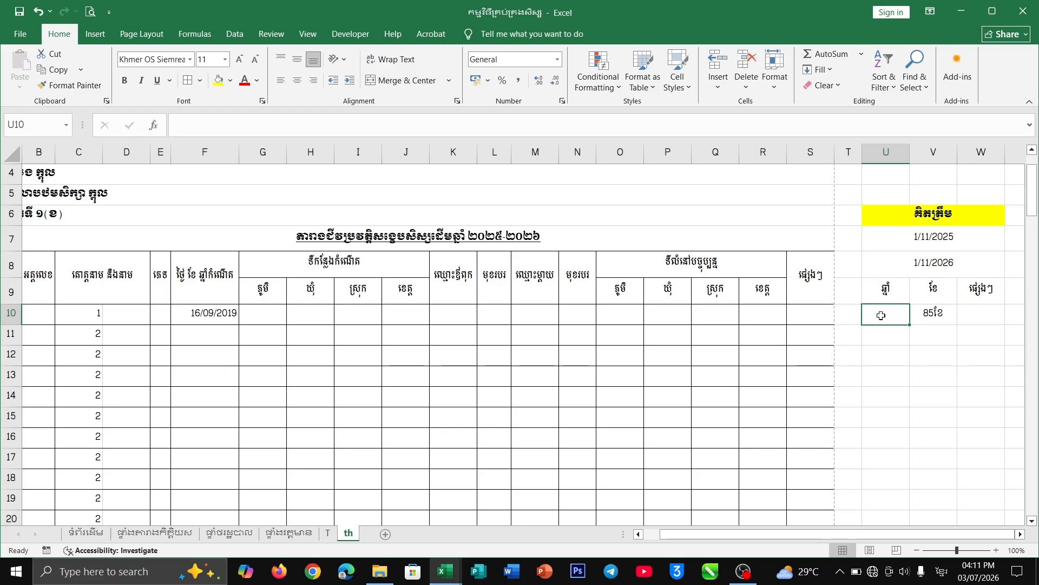
text(ឲ)
key(BackSpace)
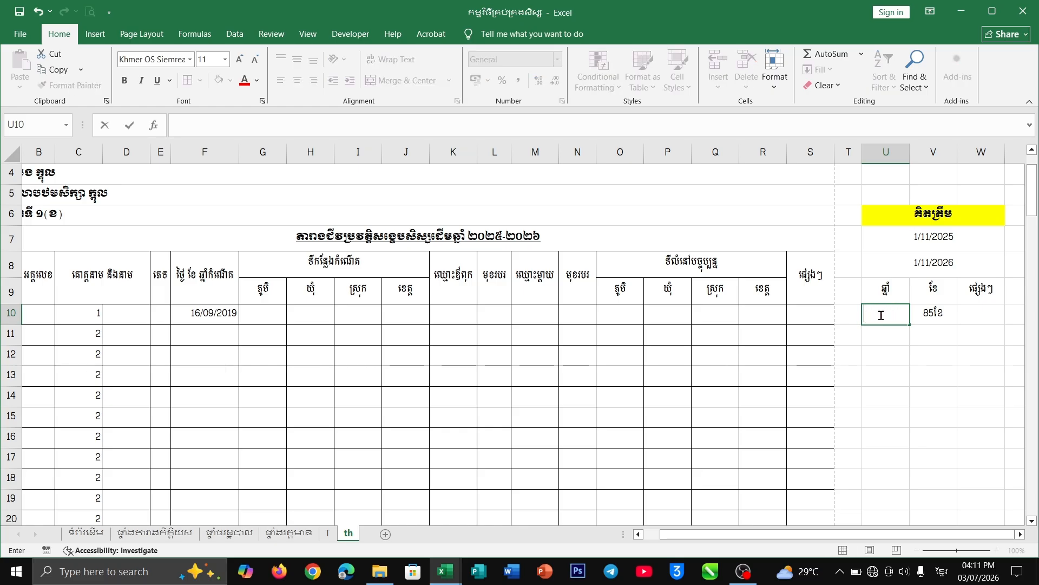
key(alt+shift)
text(=if)
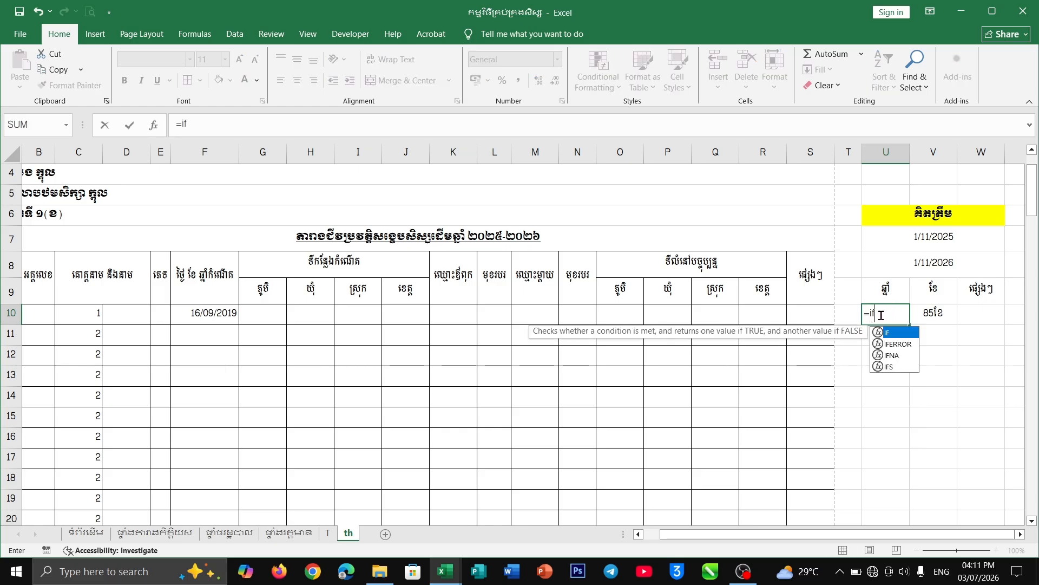
double_click(896, 337)
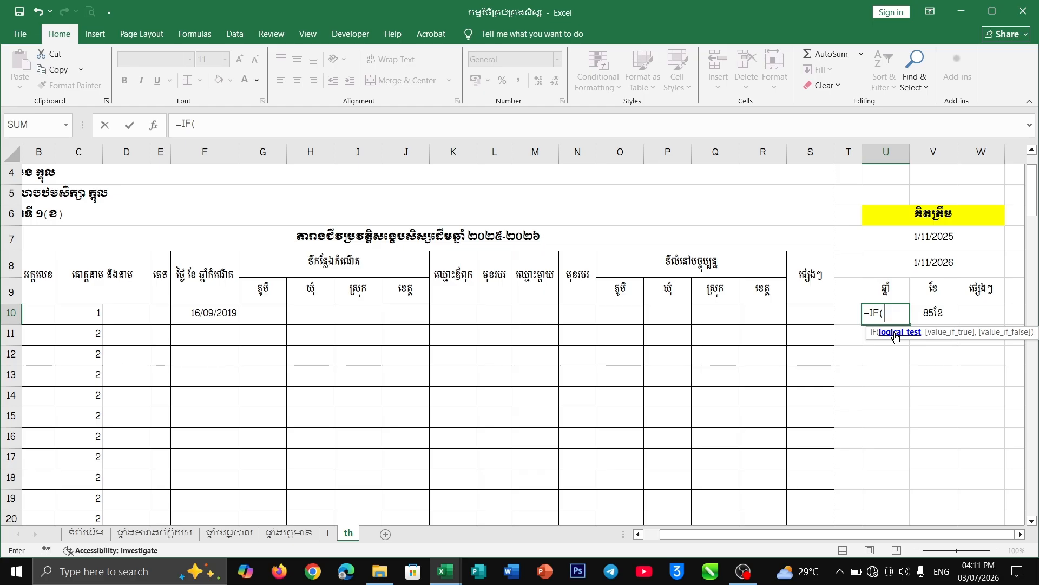
click(201, 318)
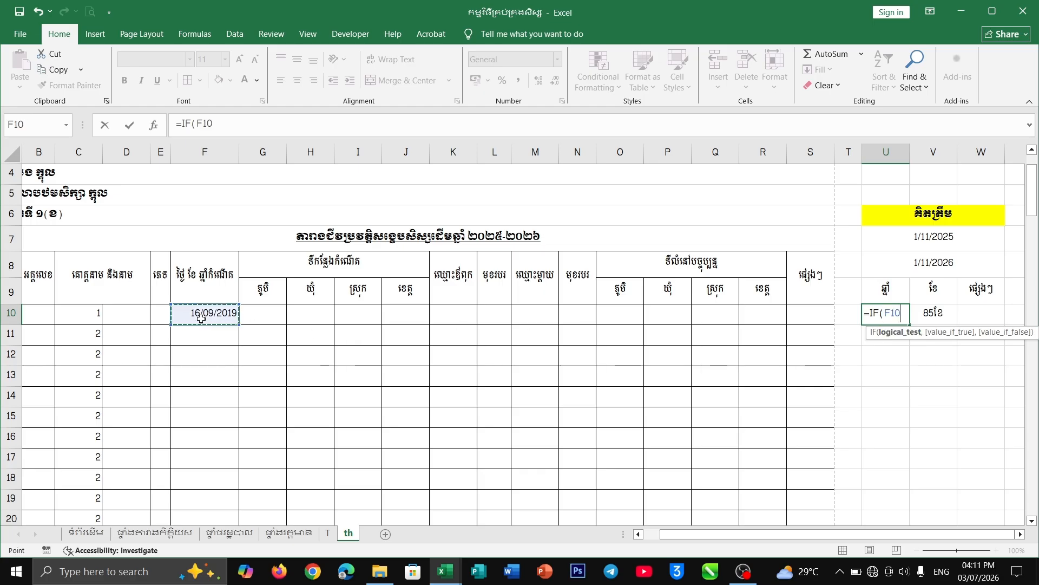
text(="",)
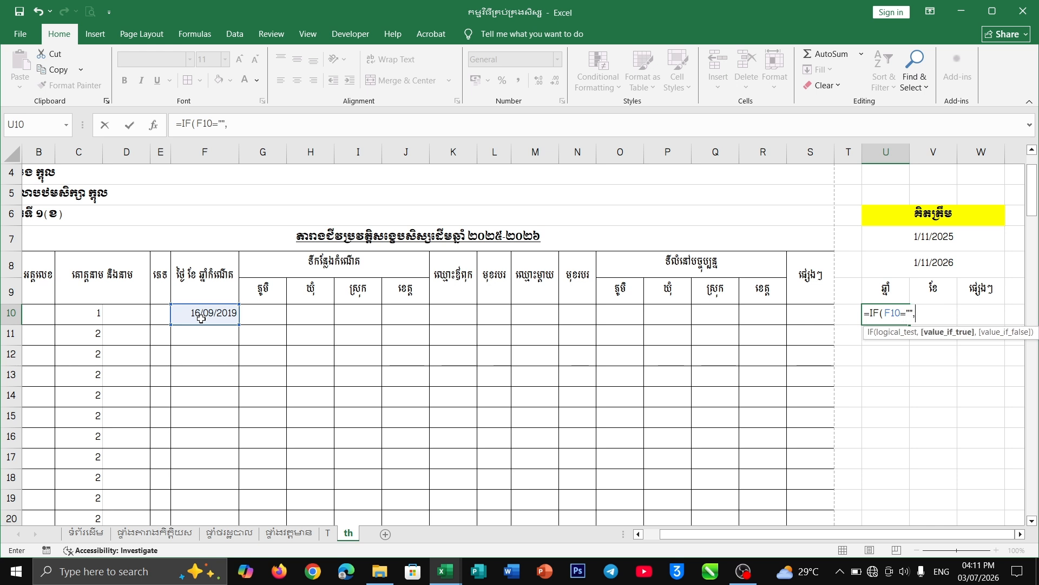
text("",)
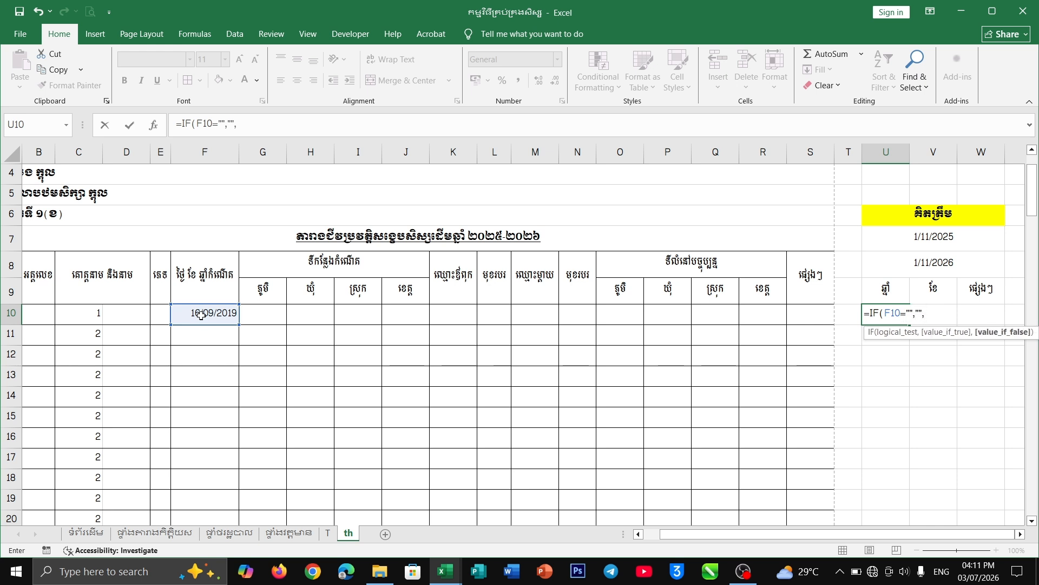
text(if)
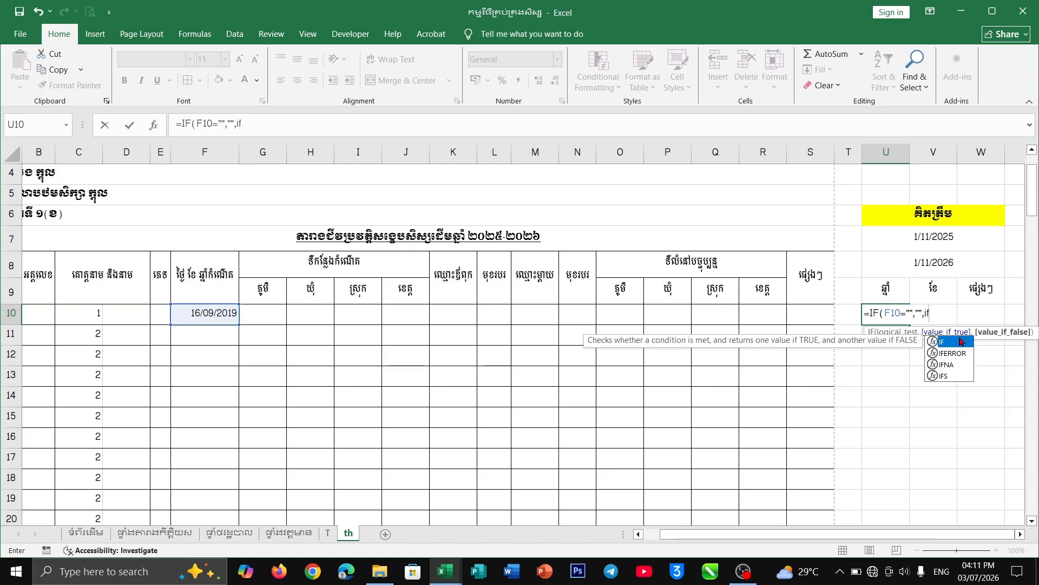
double_click(951, 341)
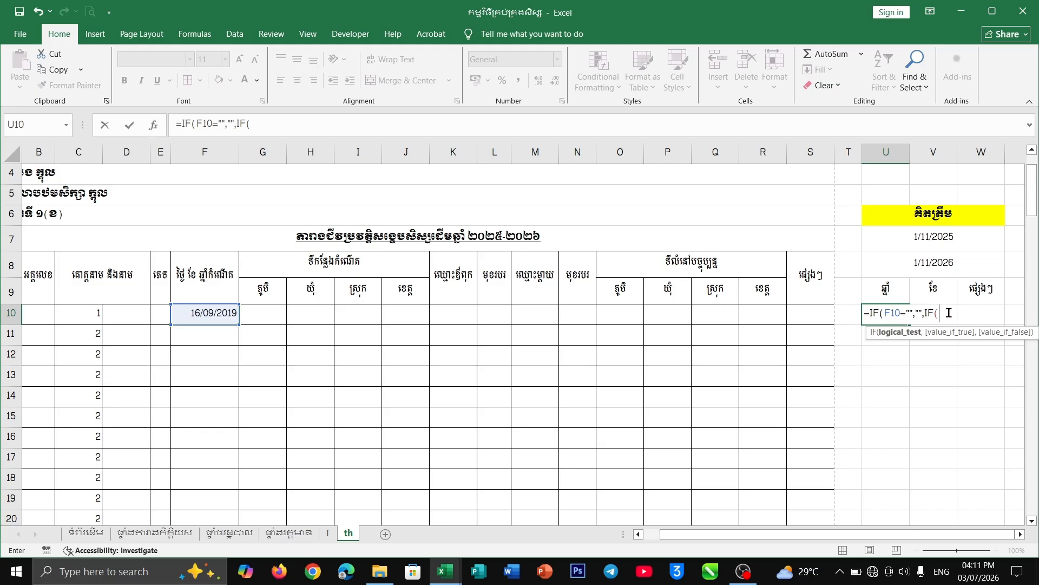
drag(275, 120, 99, 130)
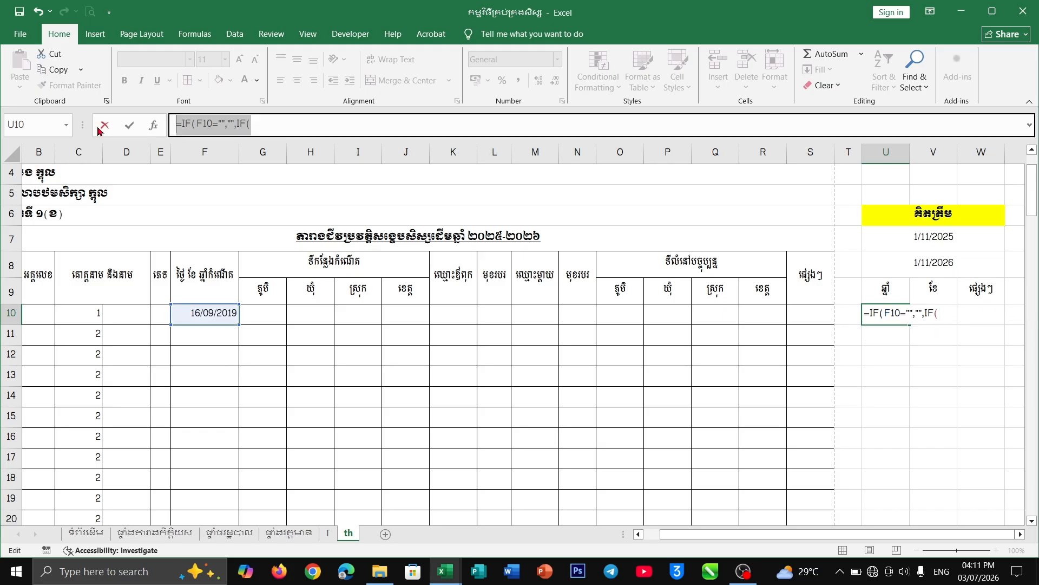
click(100, 128)
Step: Widen column U to roughly three times its width to make room for a long year formula
click(495, 353)
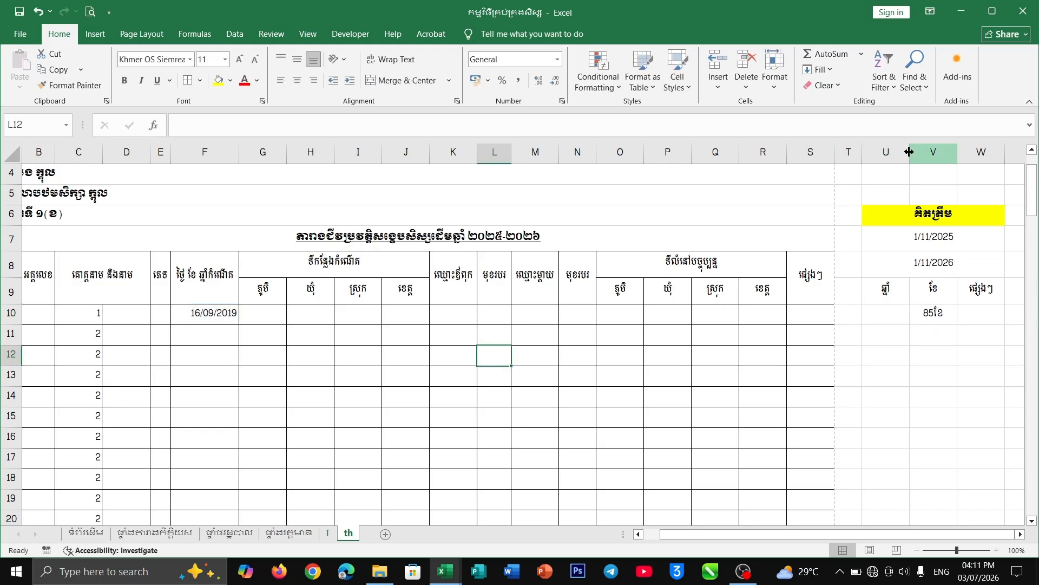
drag(907, 156, 997, 156)
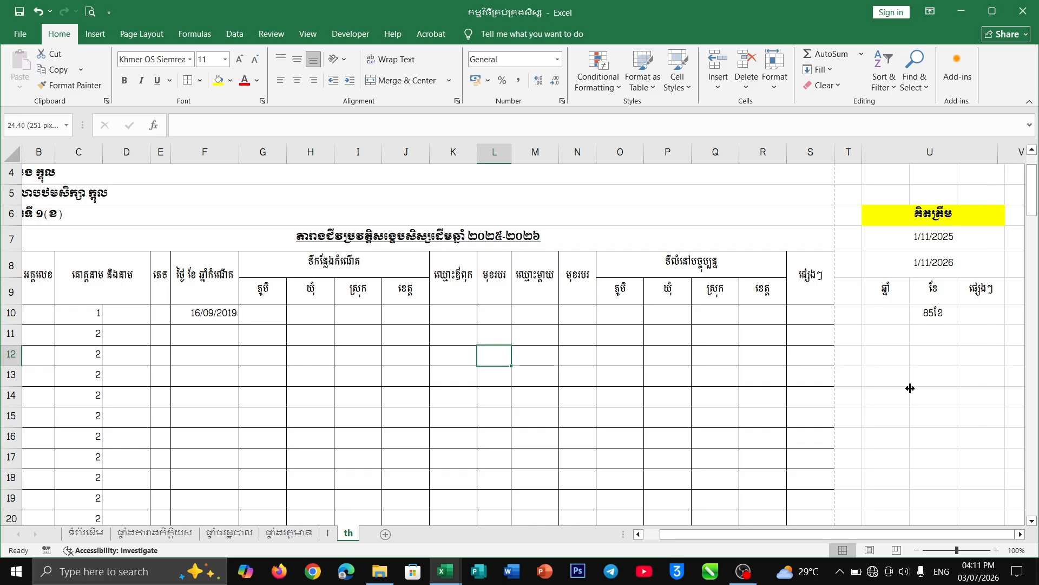
drag(793, 538, 852, 542)
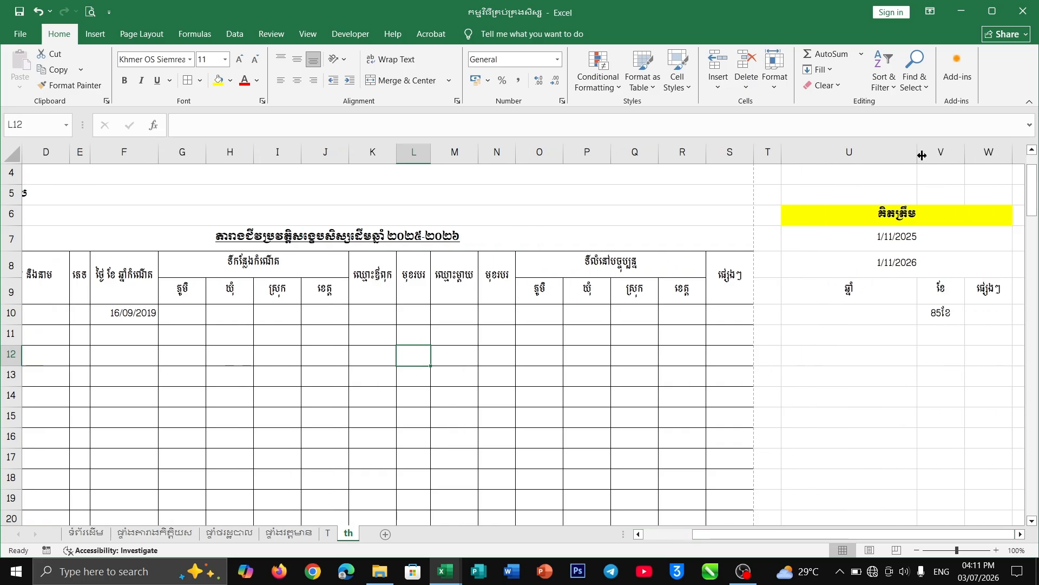
Step: Widen column U further and start an IF formula in U10 that returns blank when F10 is empty
drag(918, 156, 965, 155)
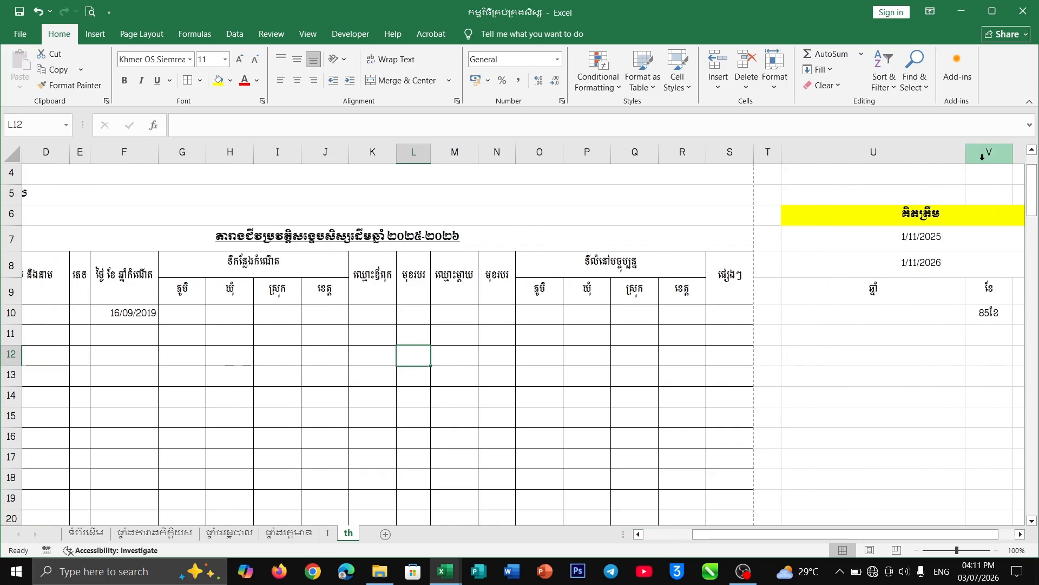
click(873, 314)
text(=if)
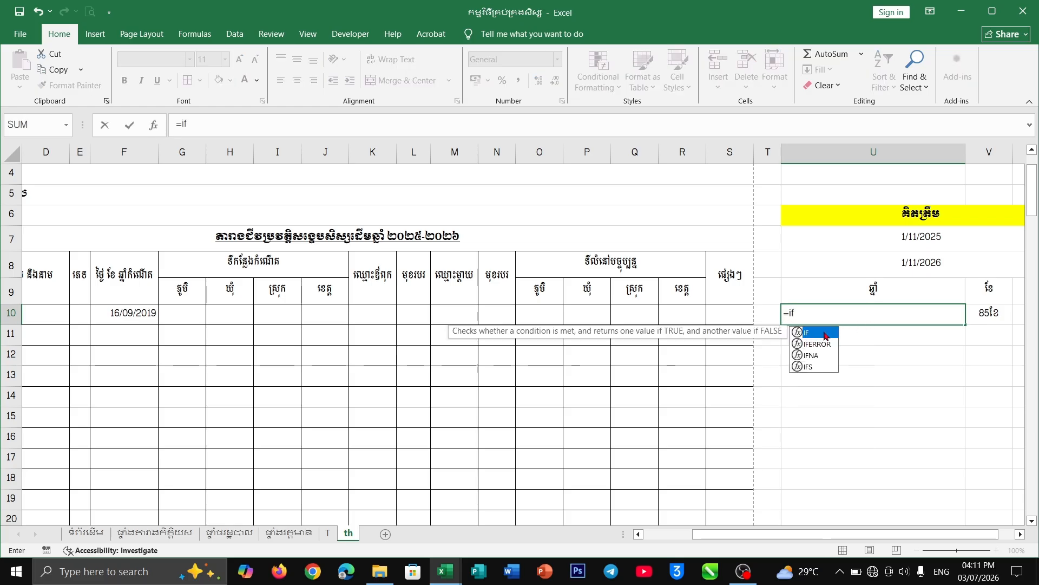
double_click(827, 334)
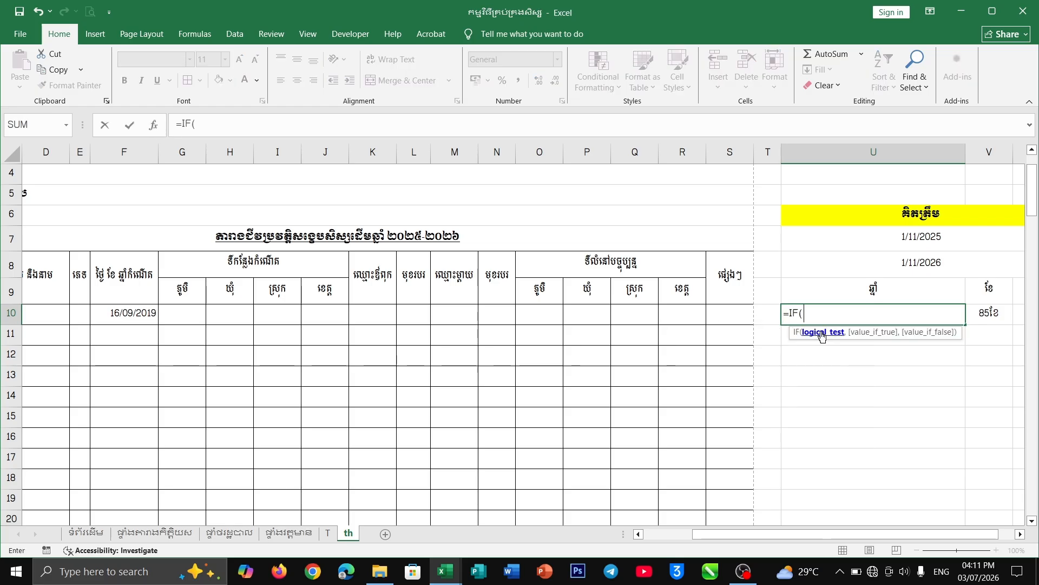
click(142, 319)
text(=)
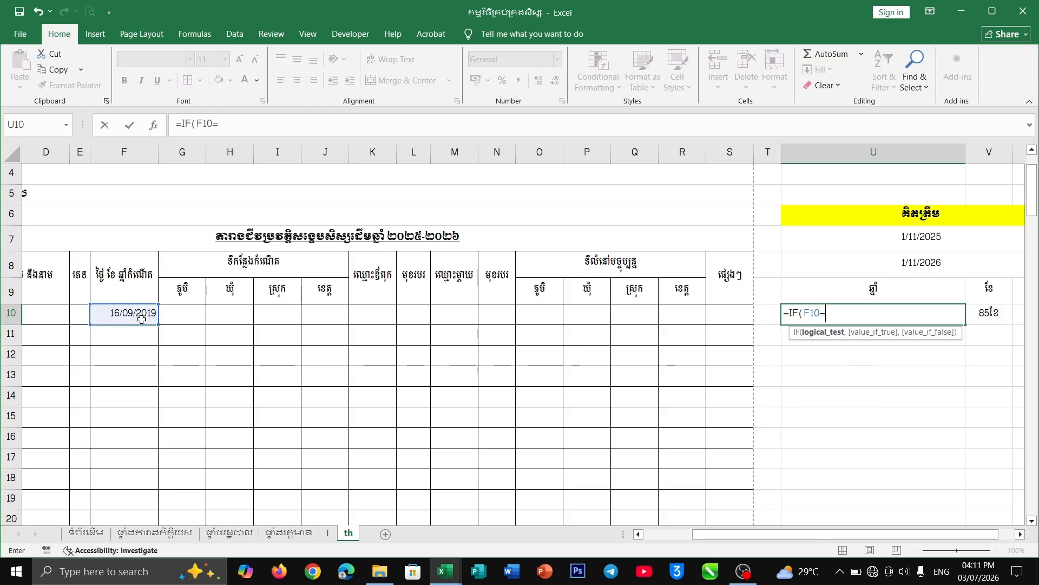
text("",)
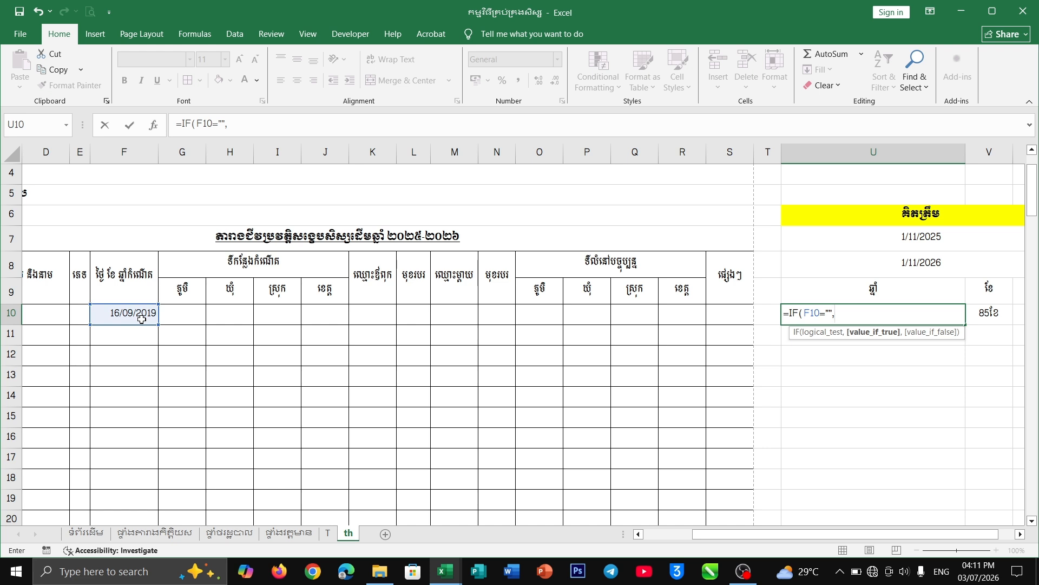
text("",)
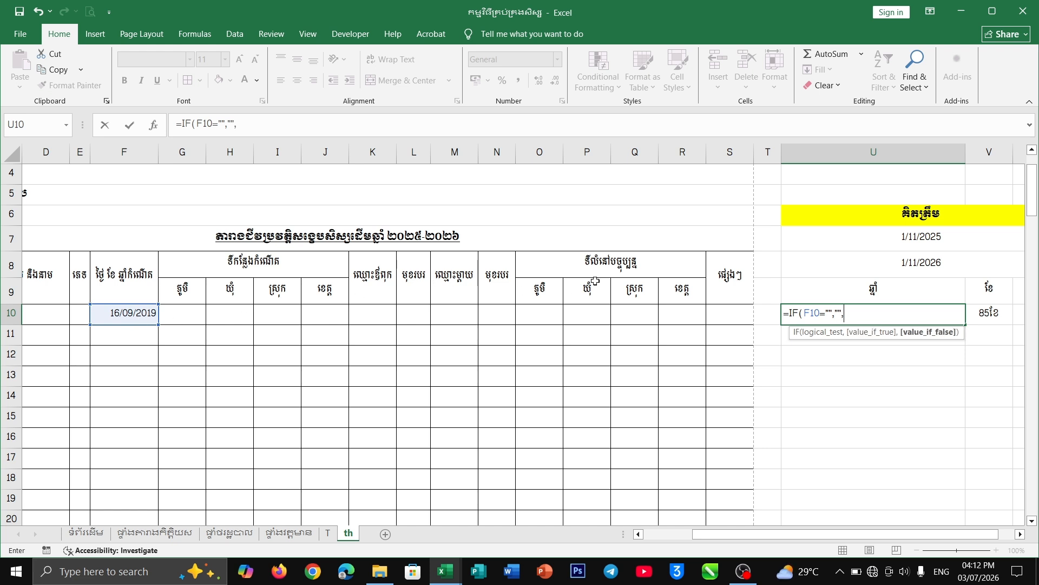
Step: Nest a second IF in the U10 formula that returns blank when V10 equals 70
text(if)
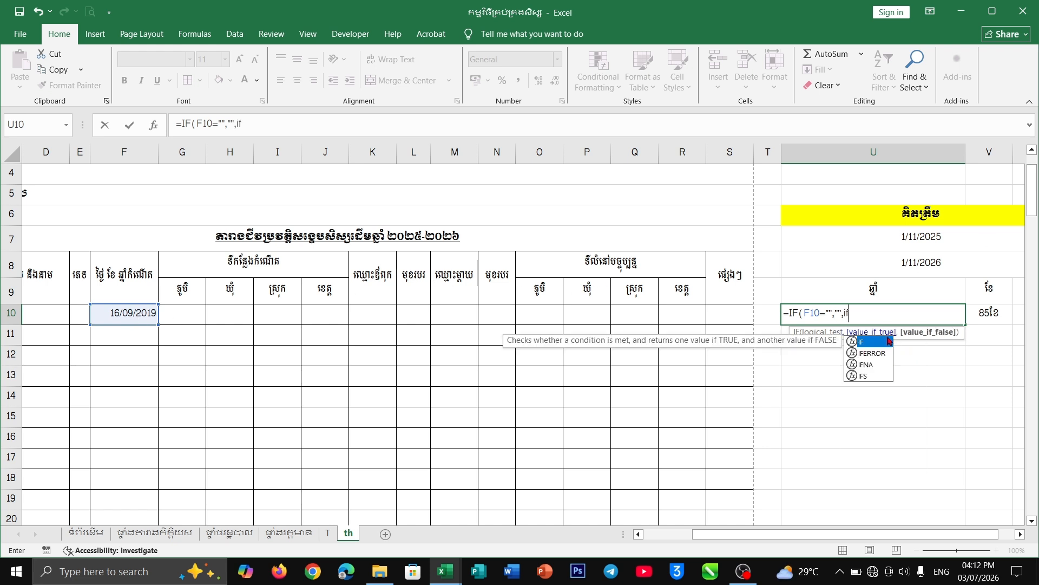
key(Tab)
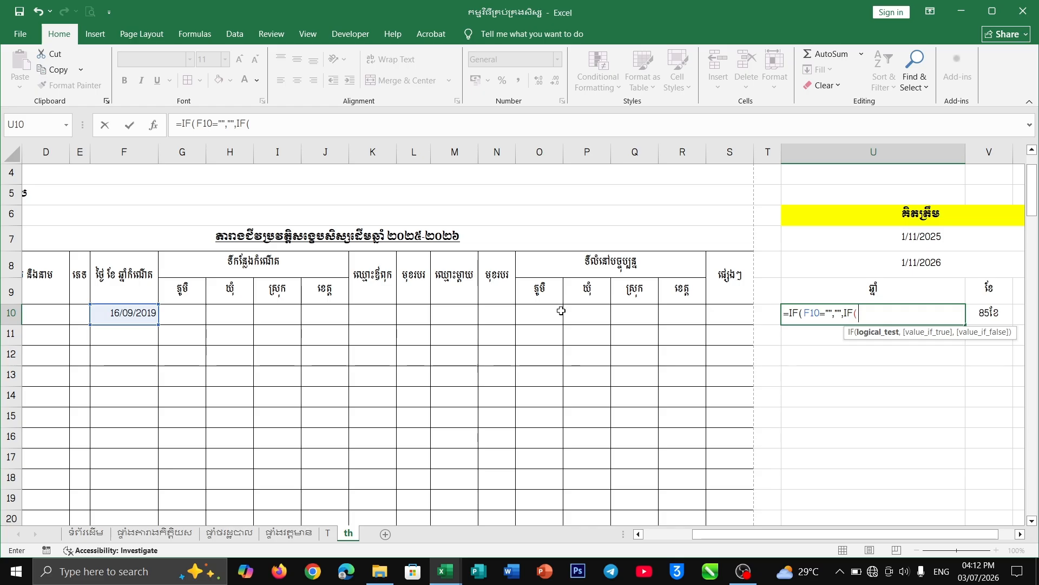
click(989, 317)
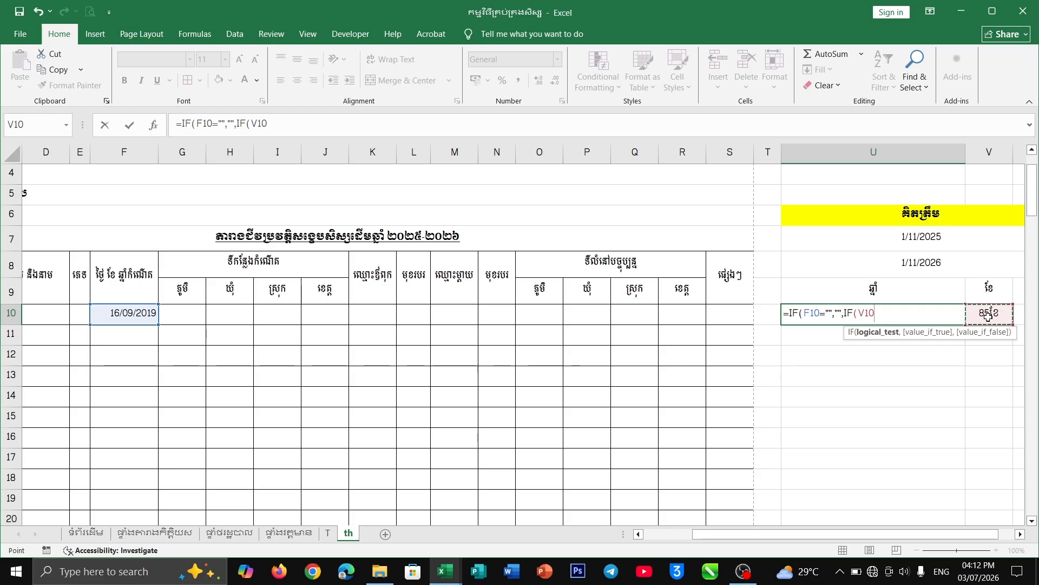
text(=70)
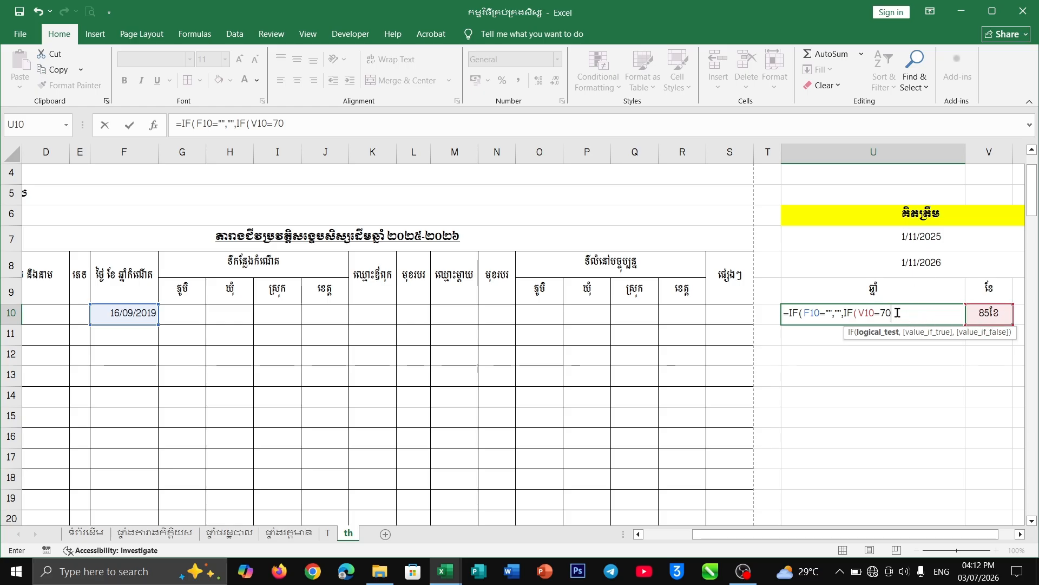
text(,)
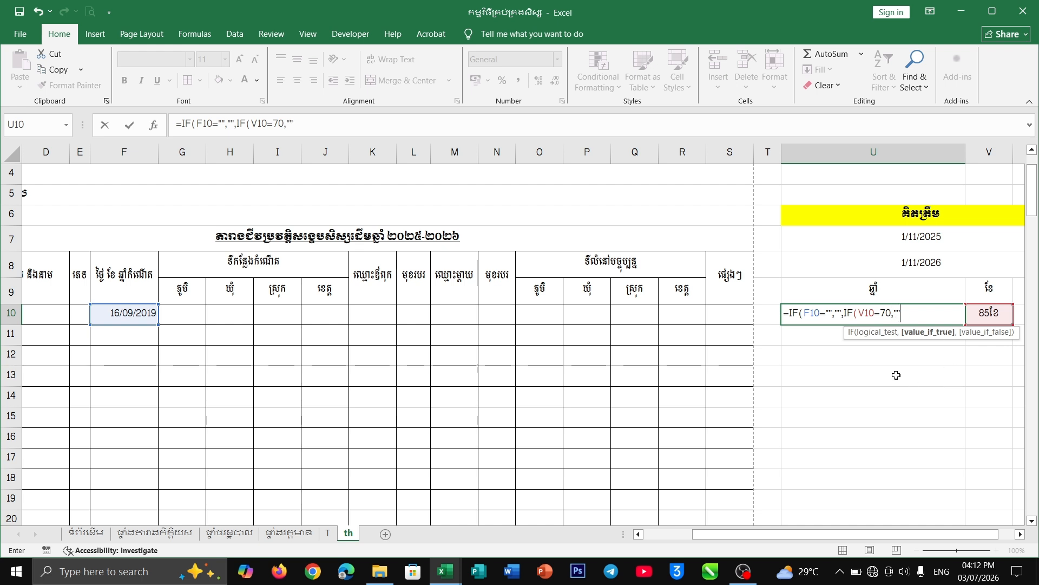
Step: Nest a third IF in the U10 formula that returns blank when V10 equals 71
text(,if)
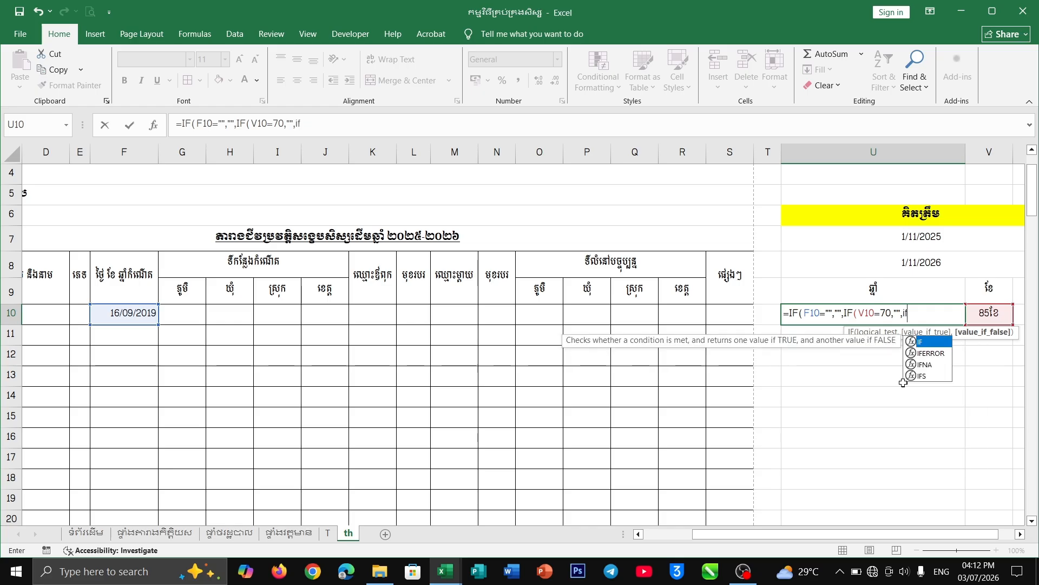
double_click(933, 341)
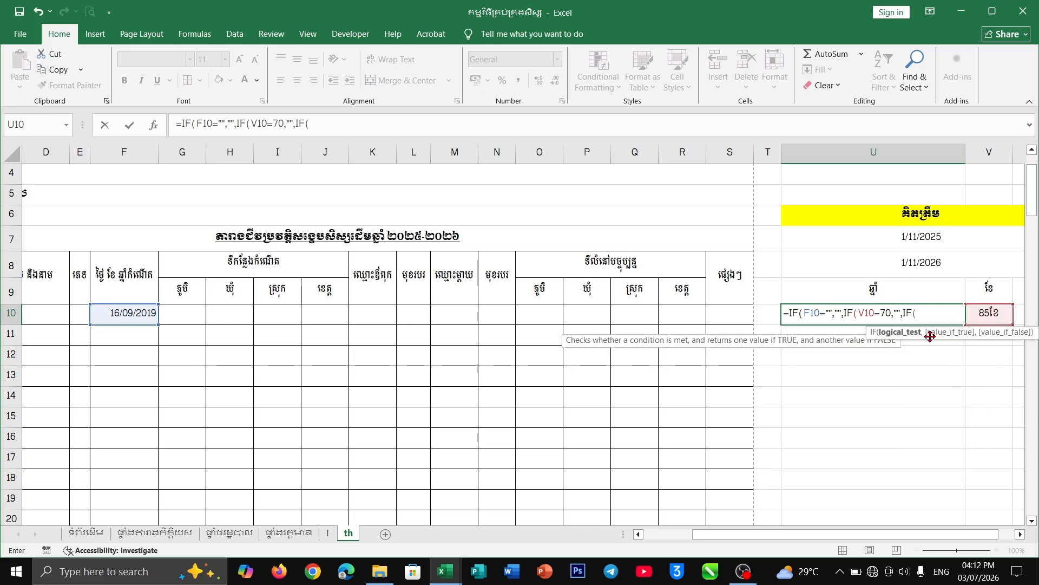
click(988, 318)
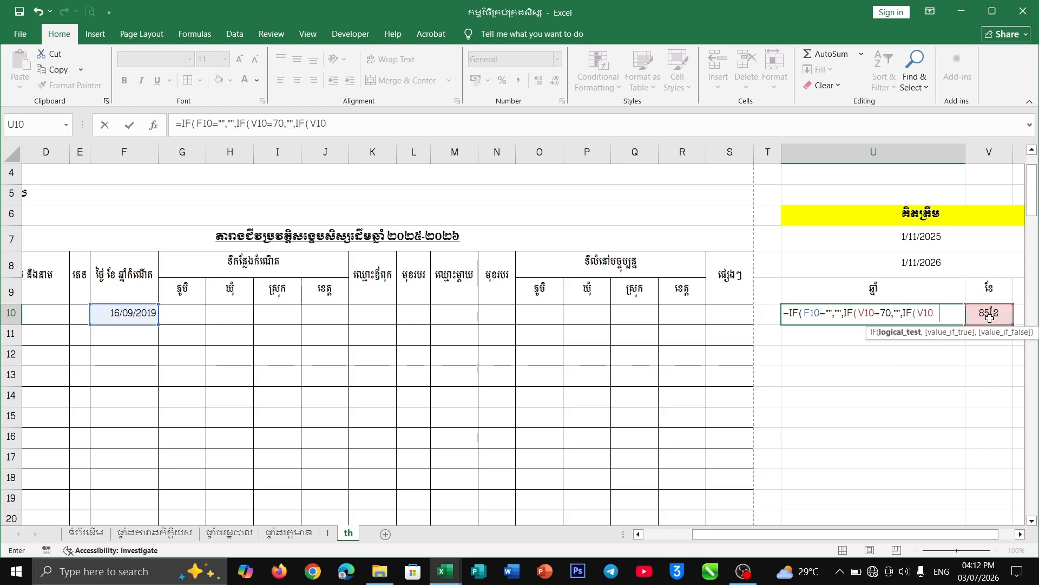
text(=71,"")
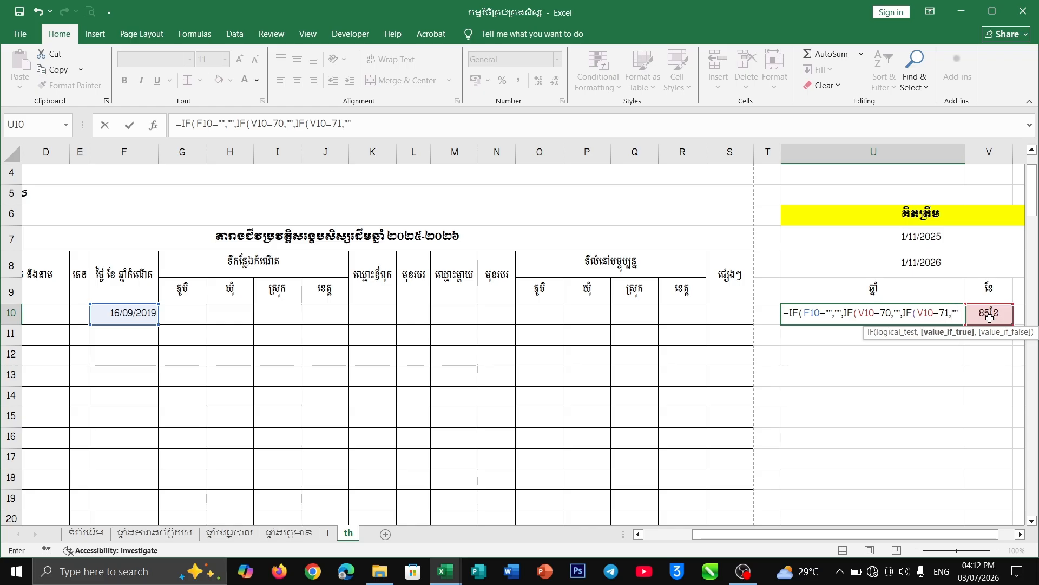
text(,)
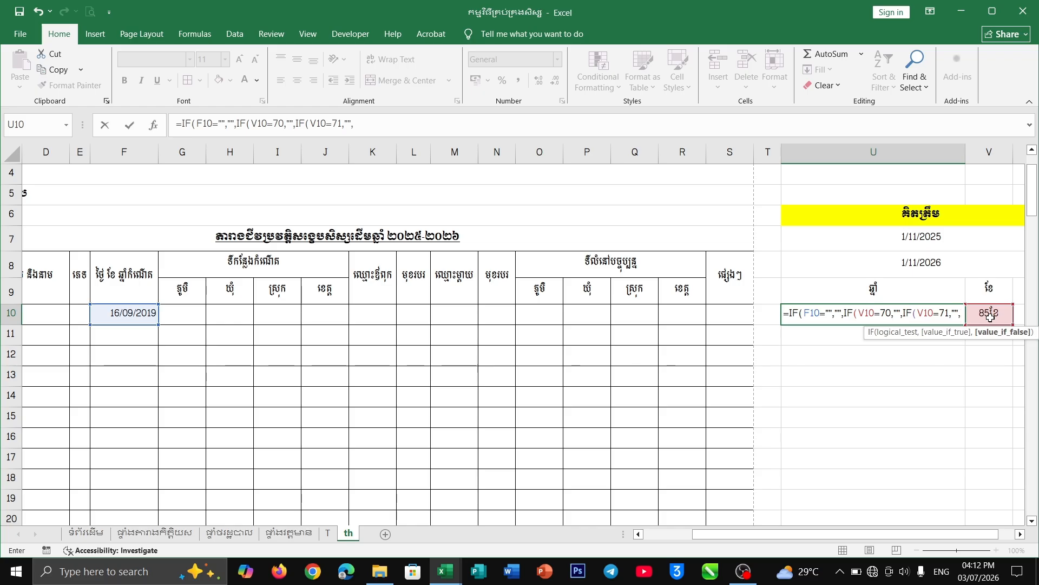
Step: Add a DATEDIF function as the last IF's false value, with F10 as its start date
text(d)
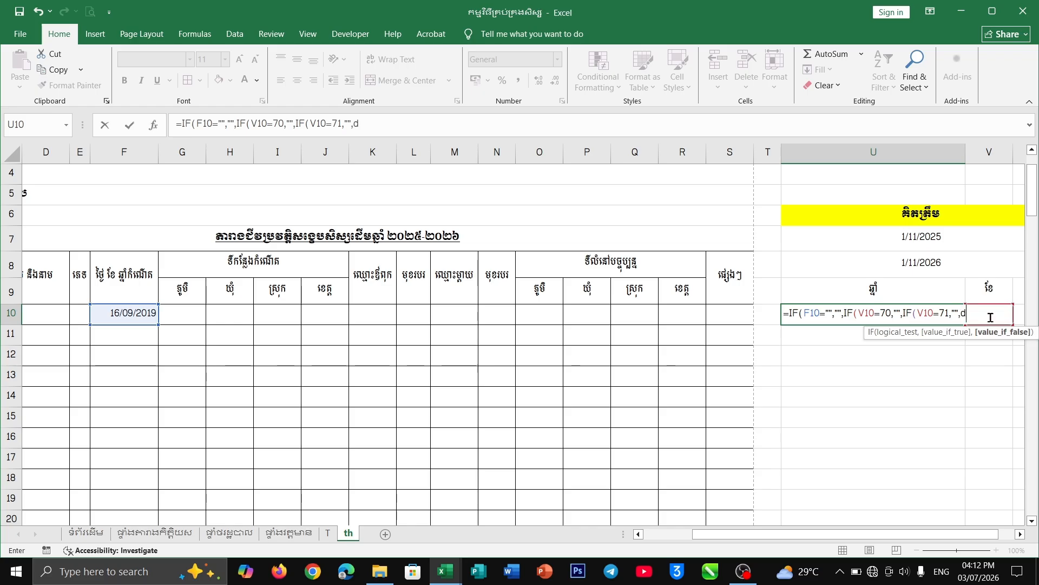
text(atedif)
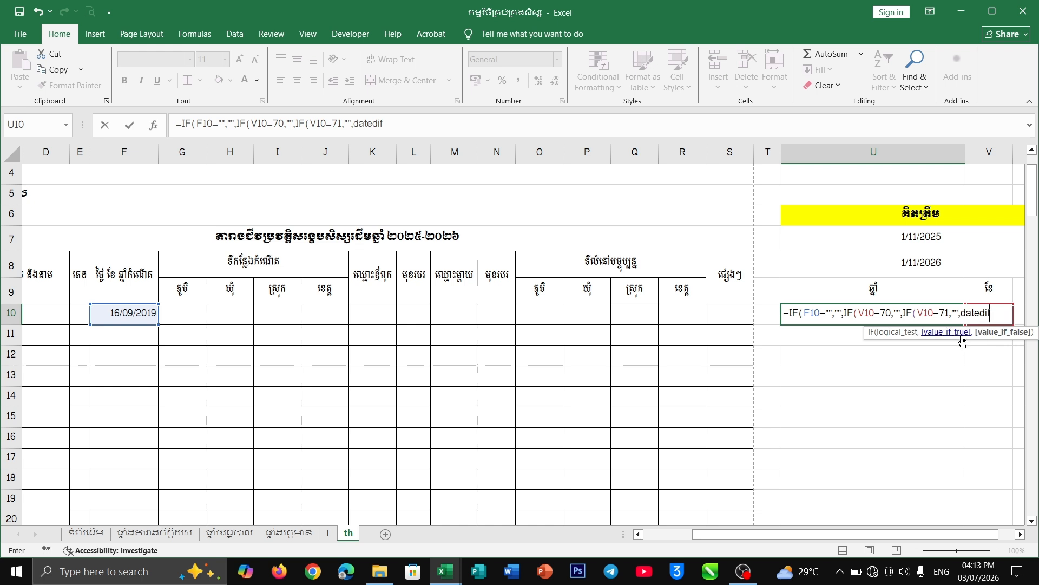
text(()
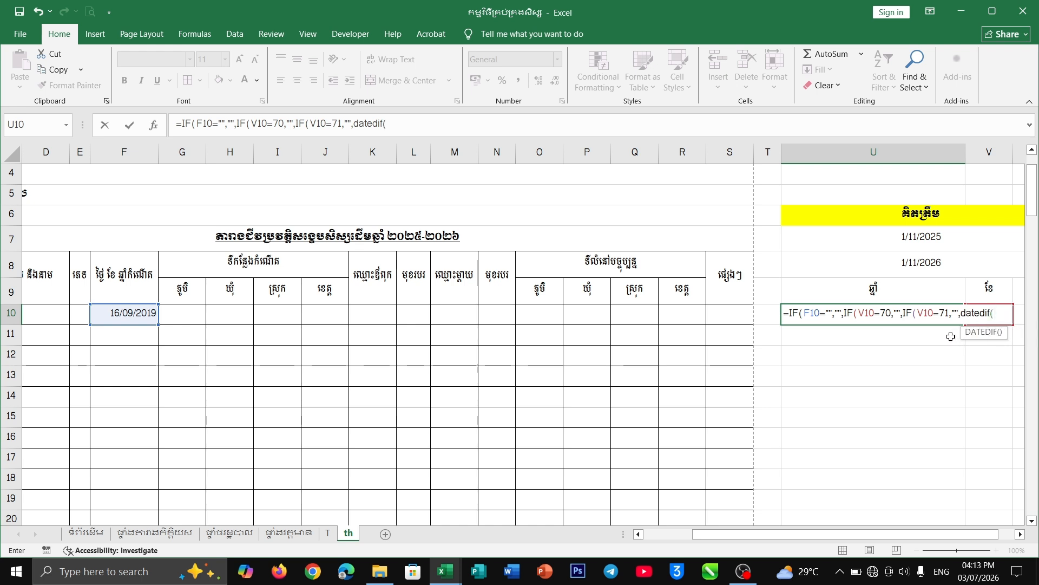
click(140, 316)
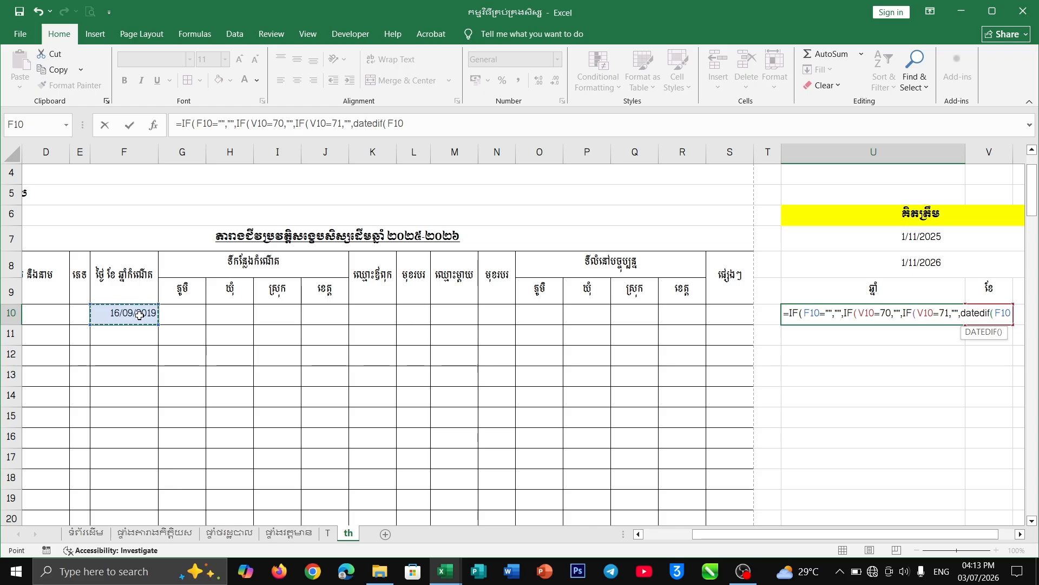
text(,)
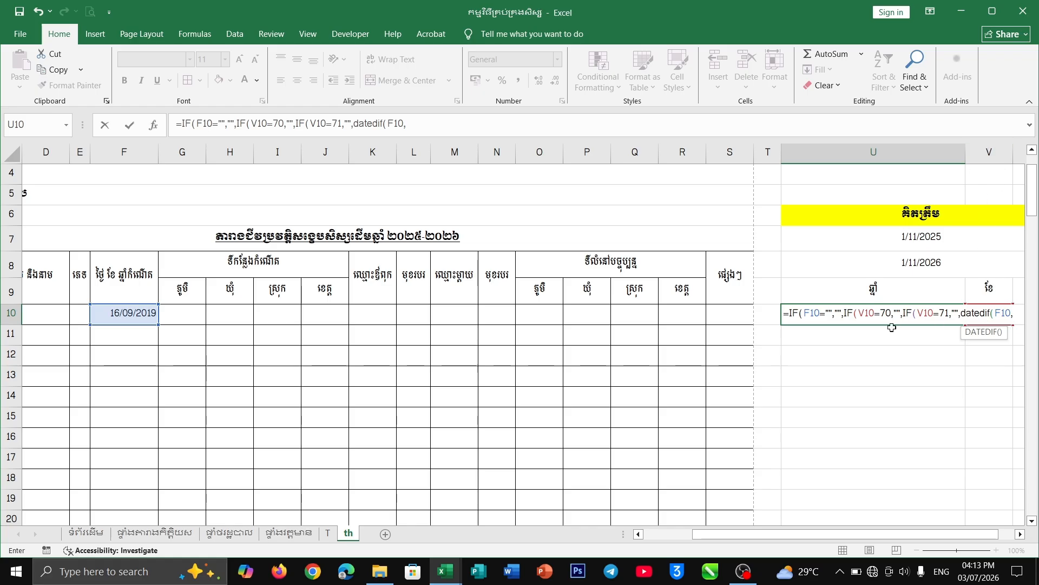
Step: Complete the DATEDIF with the absolute end reference $V$10 and unit "y", close all four brackets and commit the U10 formula
click(424, 122)
text(v)
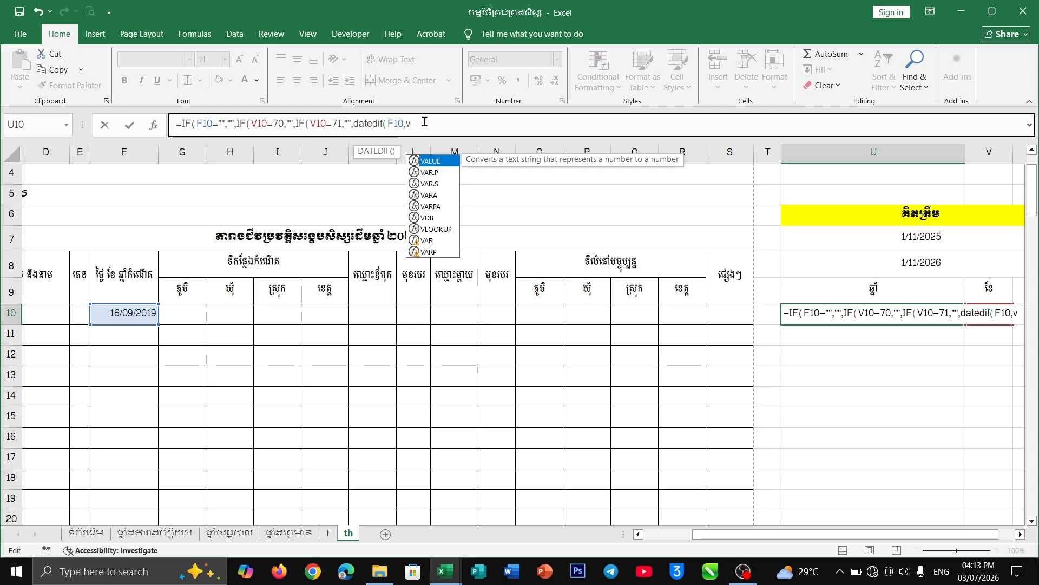
text(10)
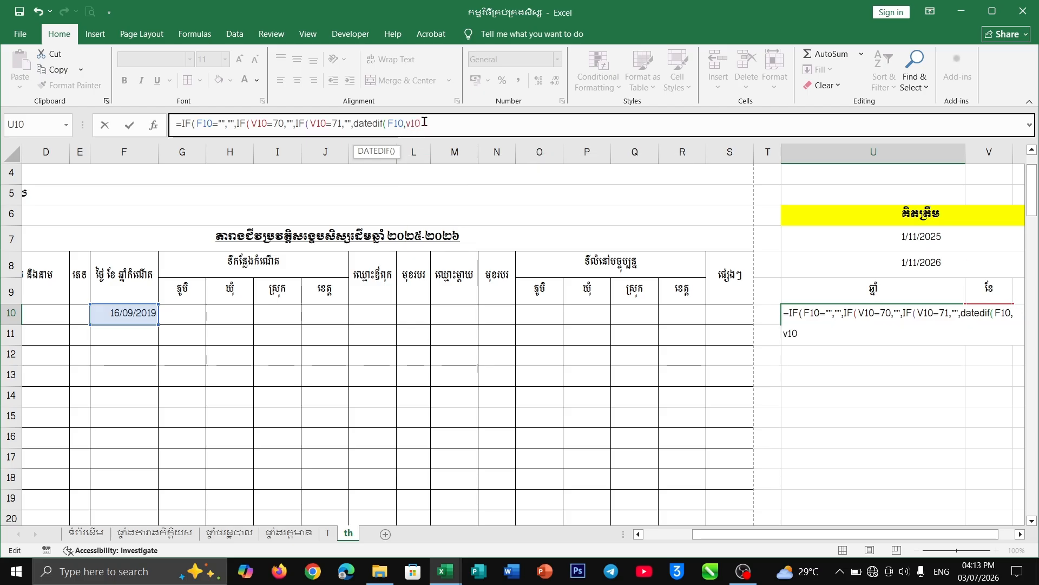
key(shift+Left)
key(shift+Left)
key(F4)
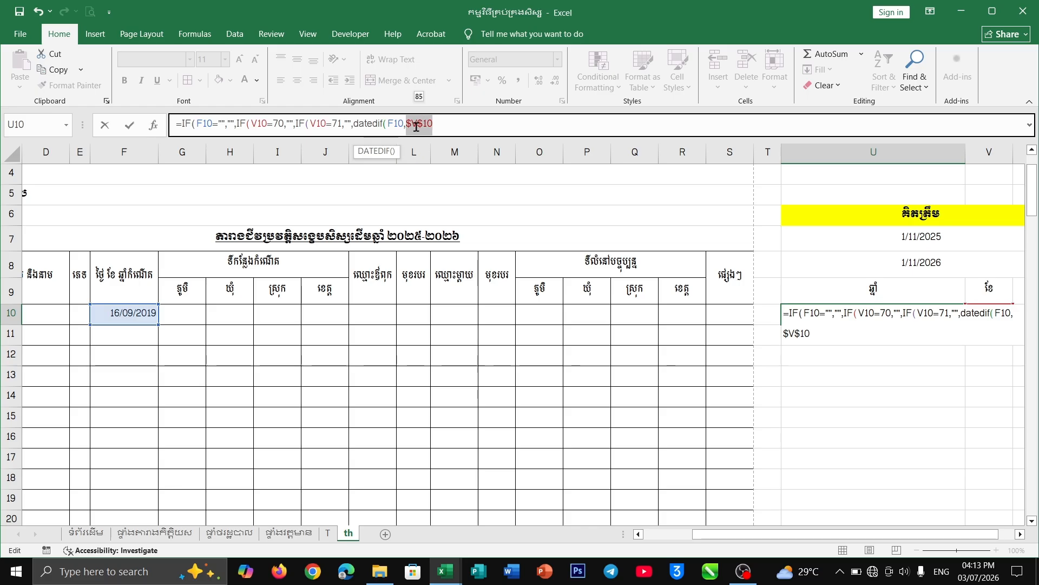
click(444, 126)
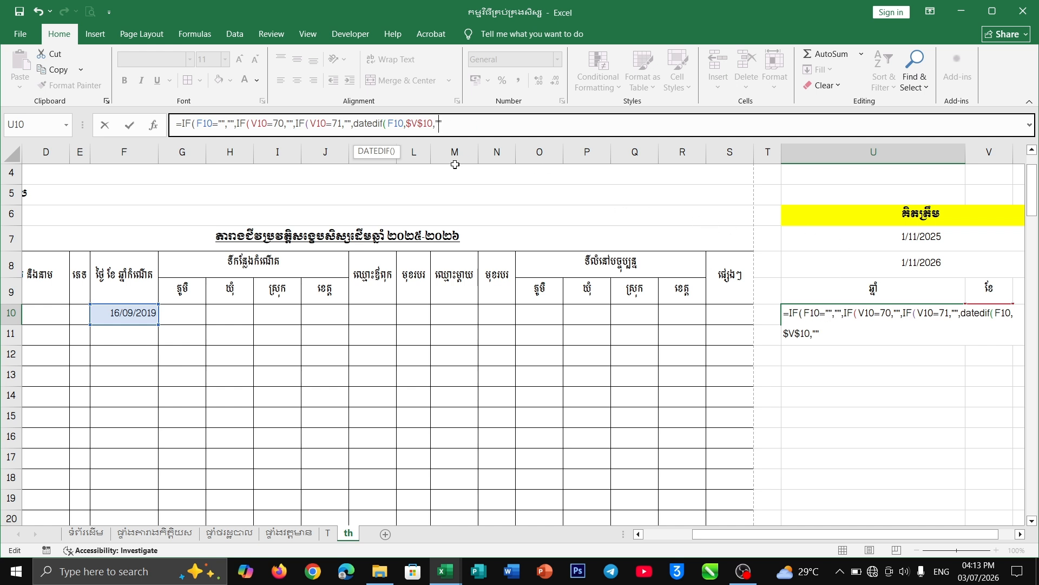
text(y")))))
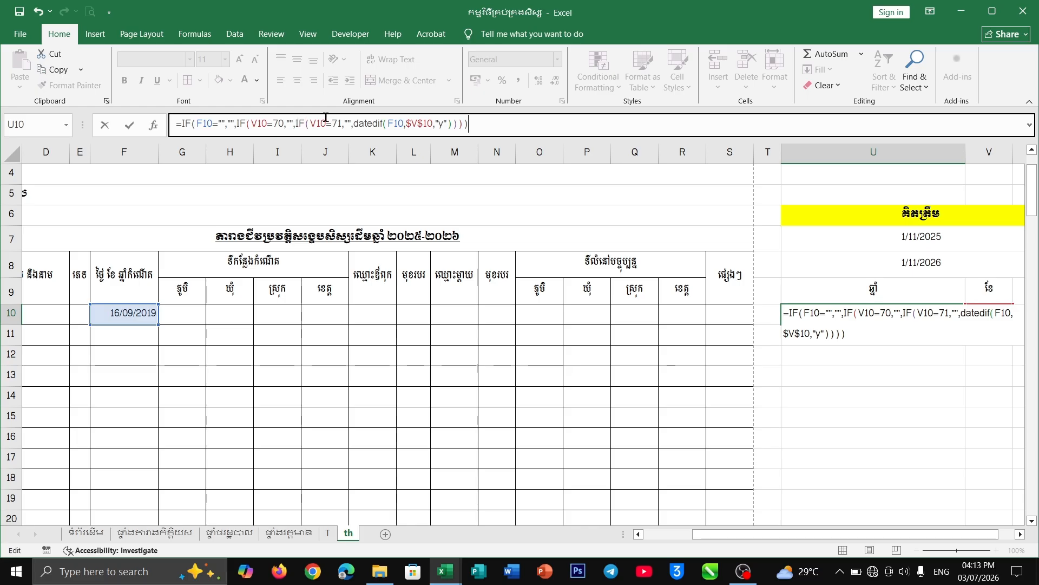
key(Return)
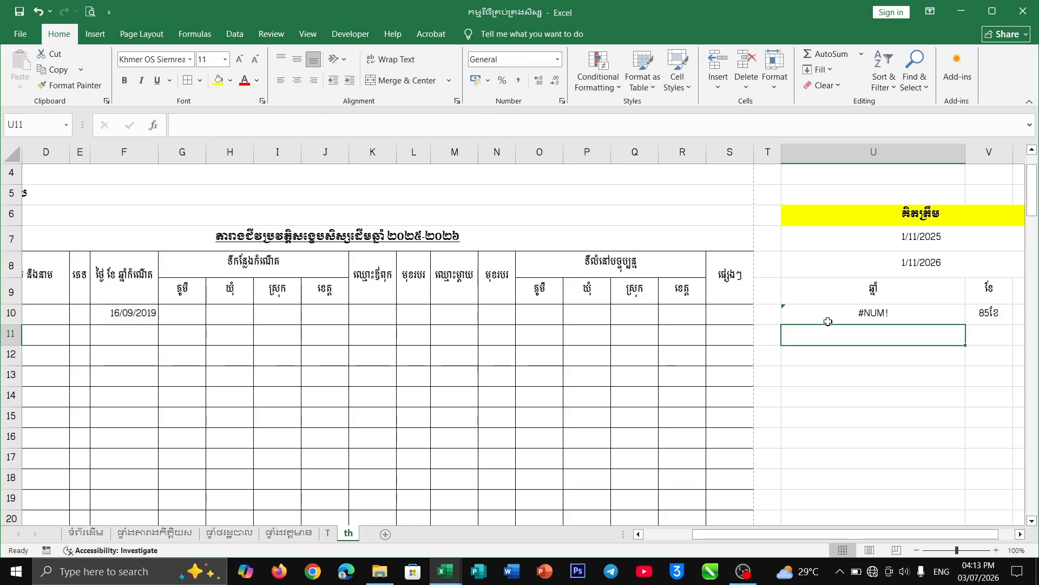
Step: Replace the DATEDIF end date in the U10 formula with the absolute reference $U$7, the first cut-off date
click(902, 315)
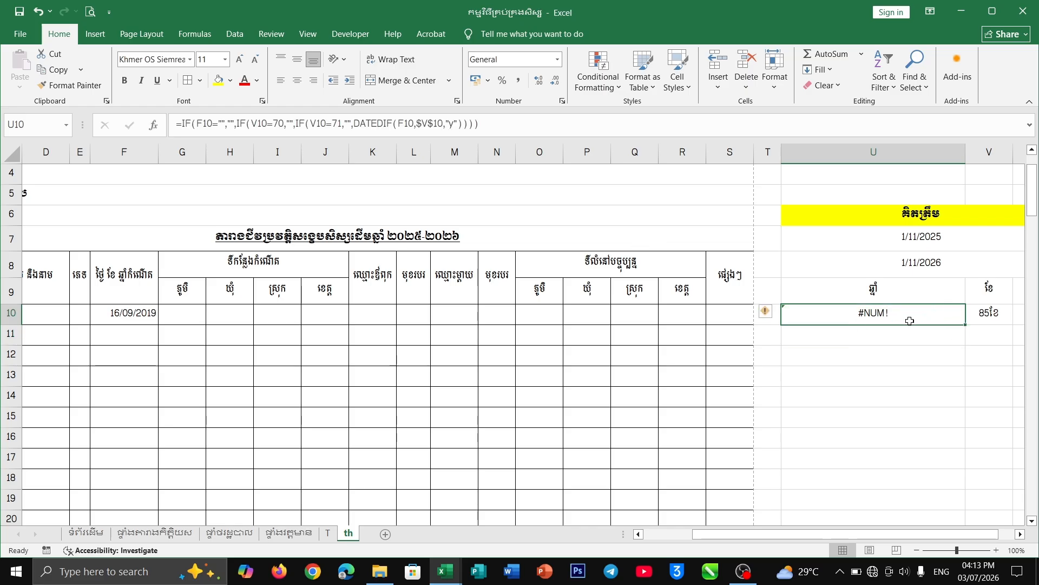
click(441, 124)
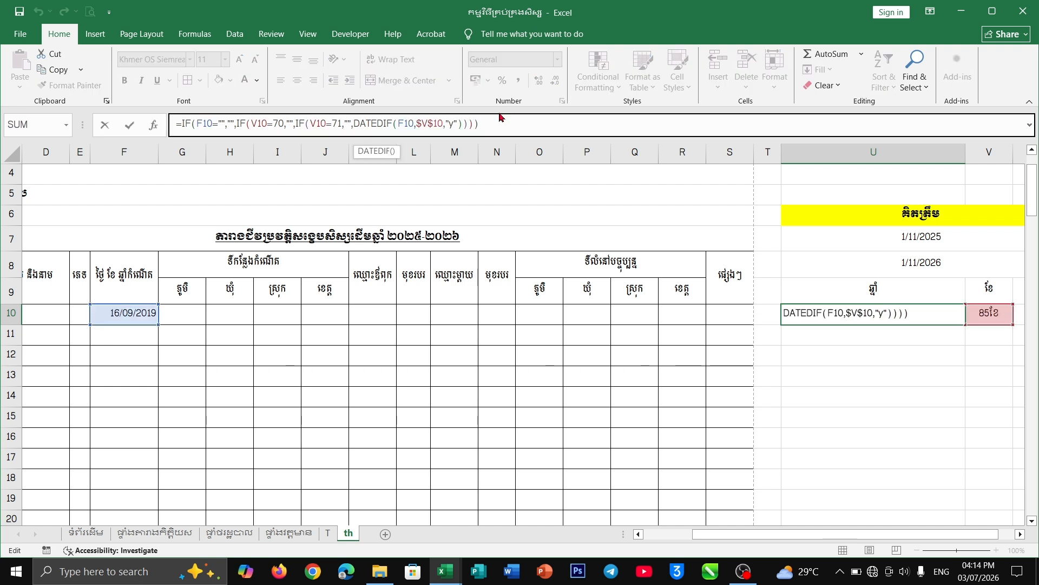
key(BackSpace)
key(BackSpace)
key(BackSpace)
key(BackSpace)
key(BackSpace)
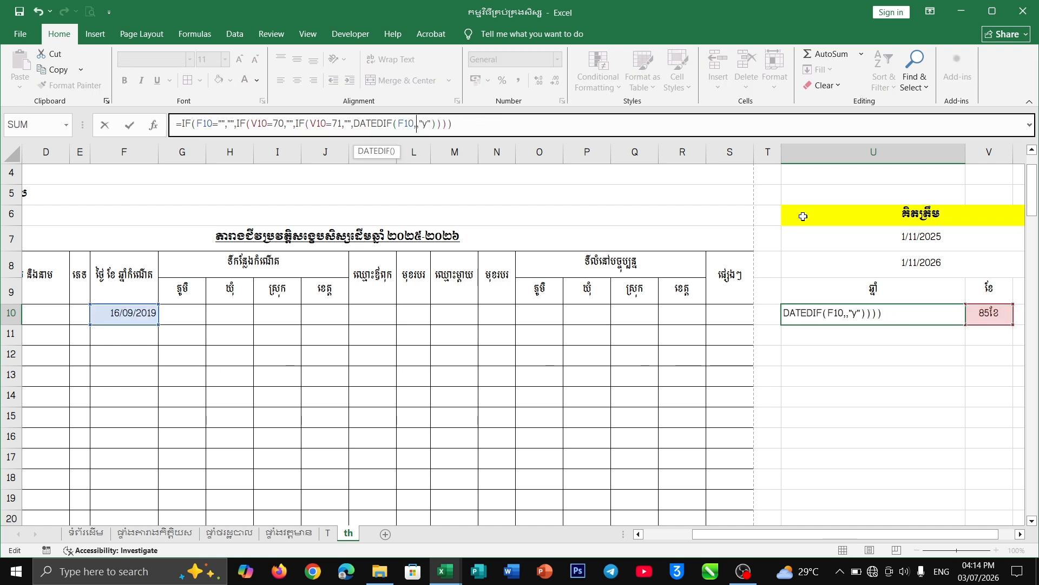
click(845, 238)
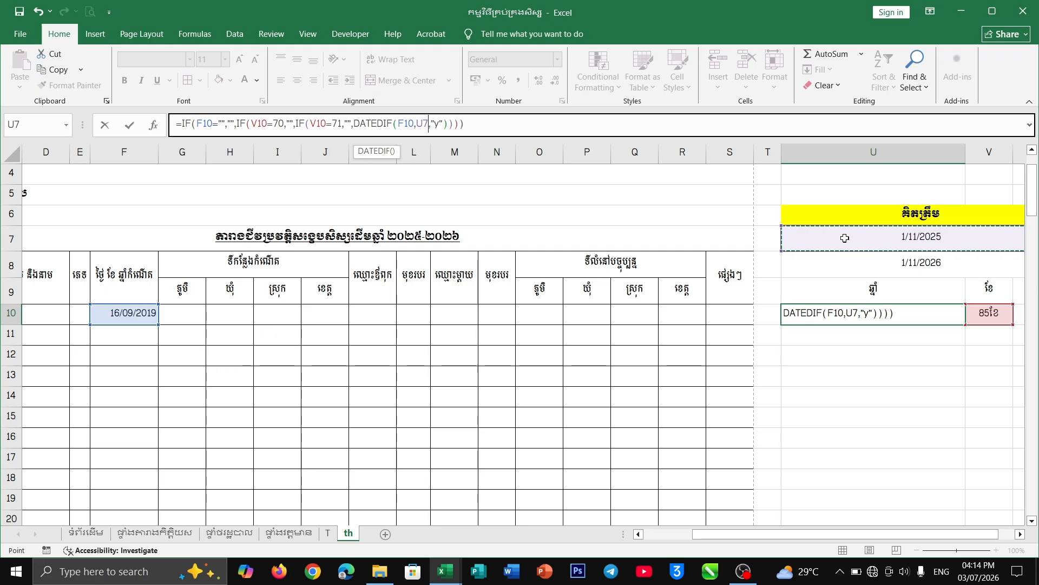
key(F4)
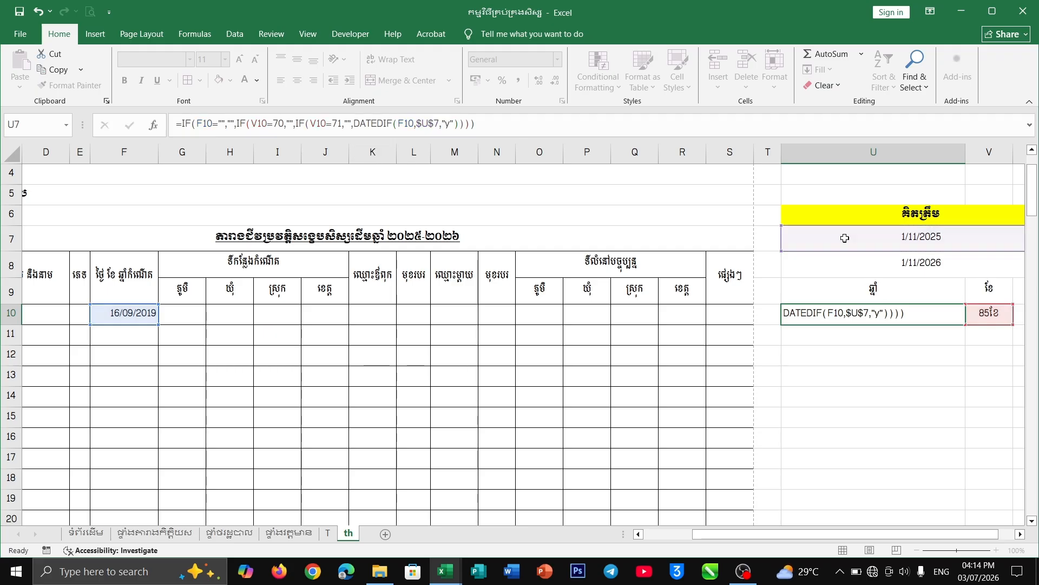
key(Return)
Step: Centre the year result in U10 horizontally and vertically
click(884, 317)
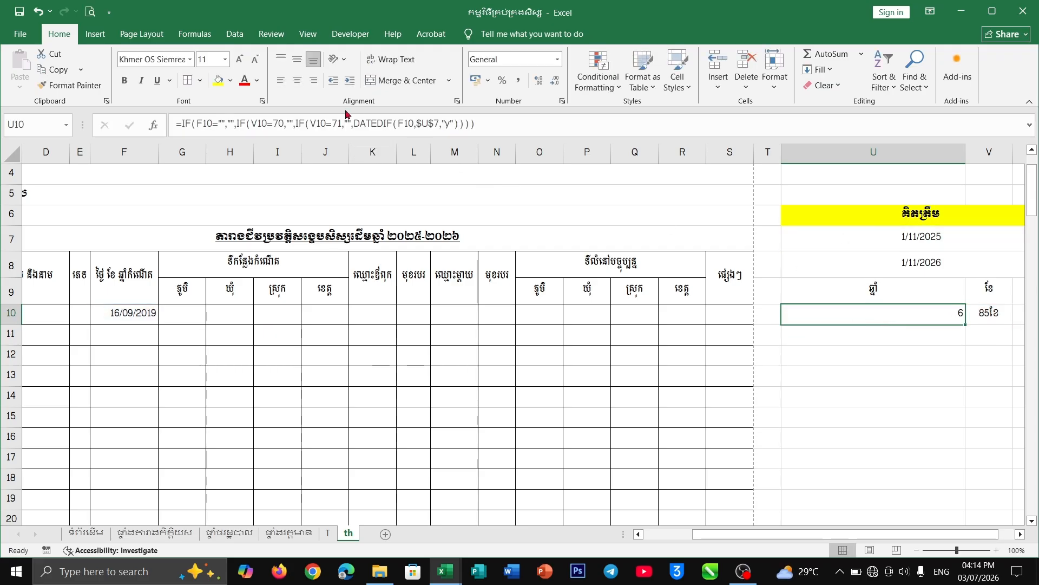
click(297, 80)
click(297, 59)
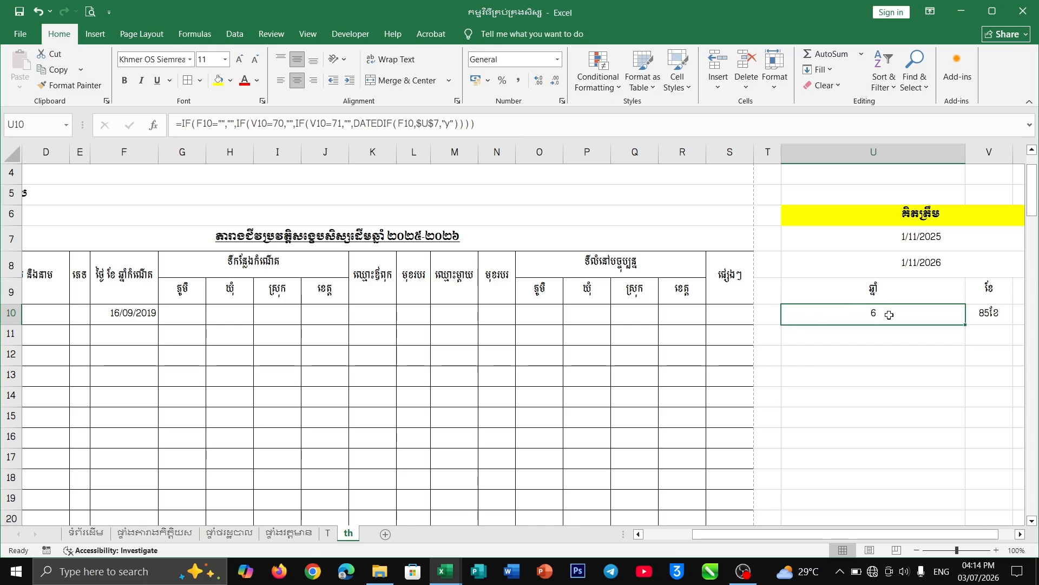
Step: Give U10 a custom number format that shows the number followed by the Khmer word ឆ្នាំ
click(563, 102)
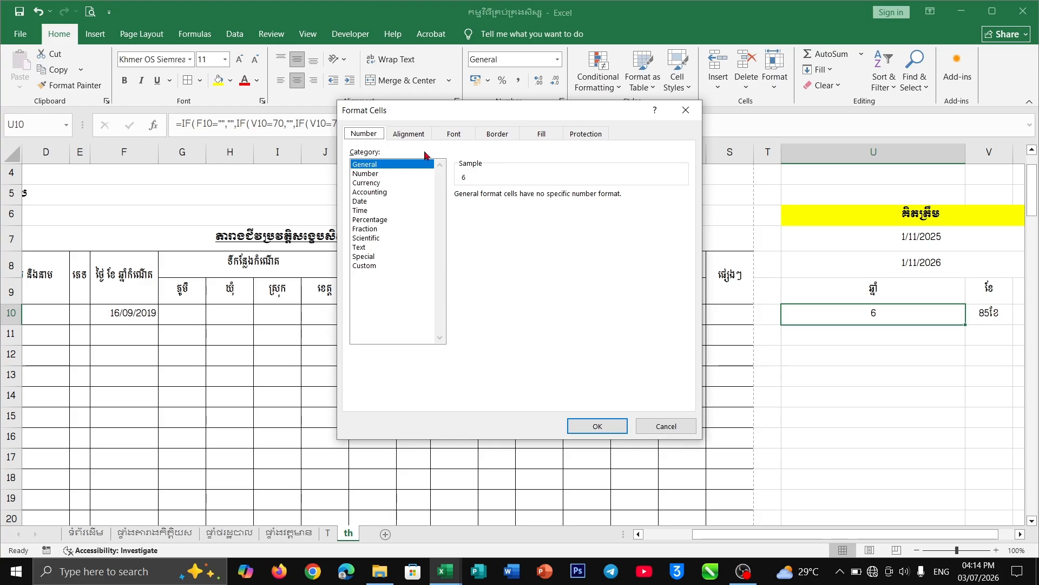
click(379, 265)
drag(481, 207, 453, 207)
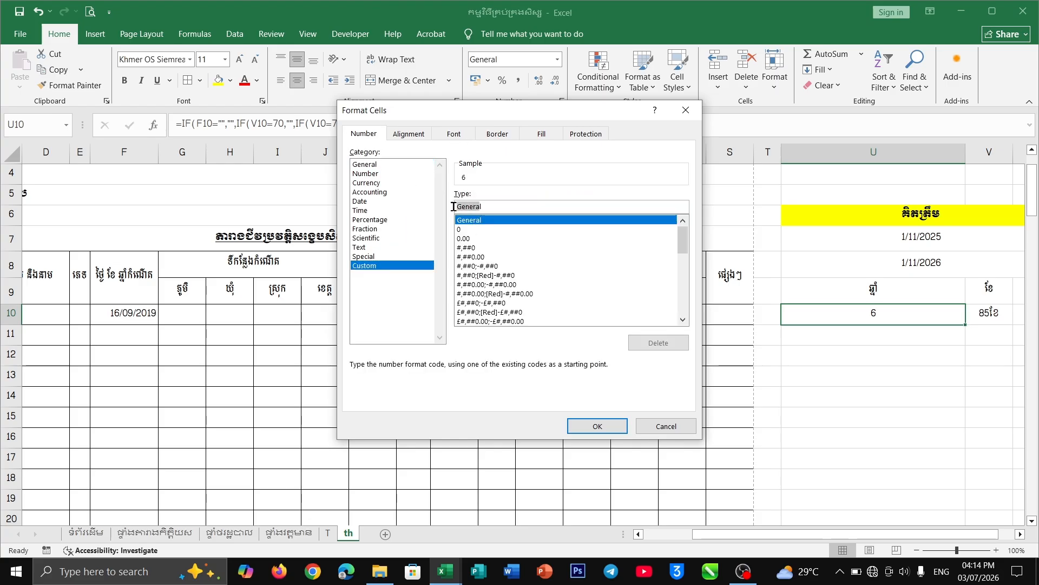
key(BackSpace)
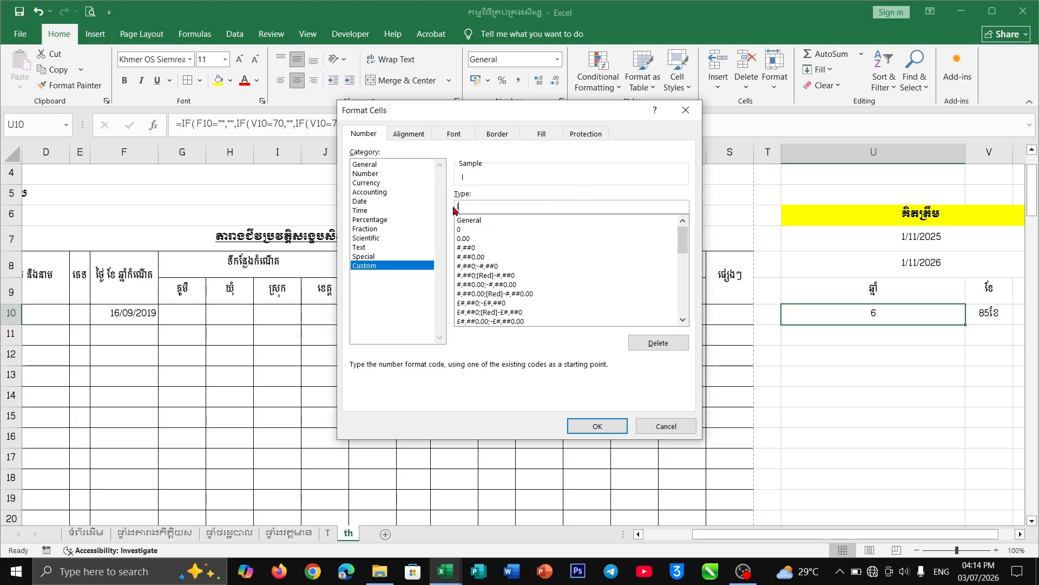
key(Delete)
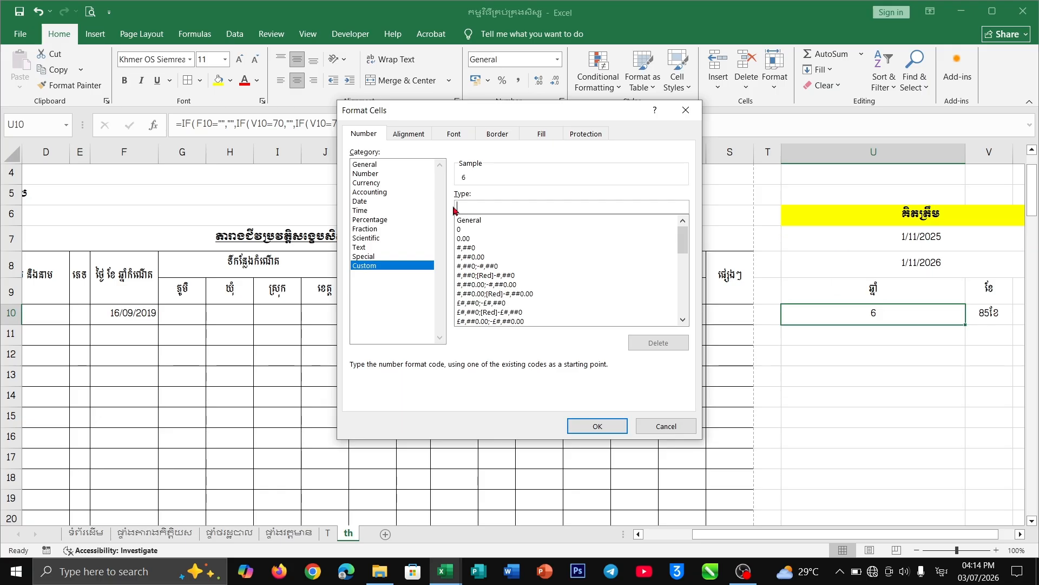
text(ឆ)
text(ច)
key(BackSpace)
text(0)
key(Return)
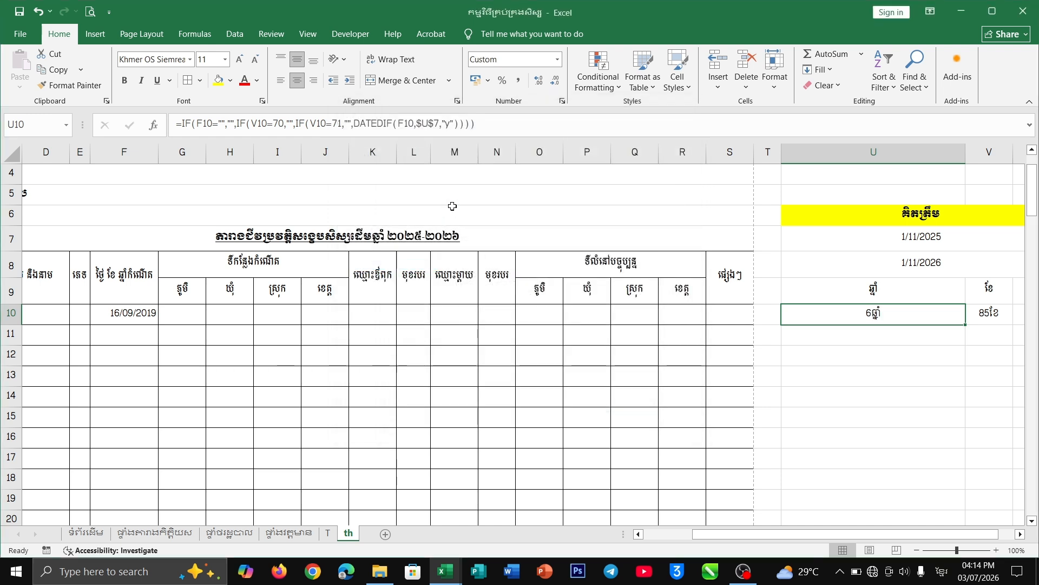
Step: Narrow column U to about the width of the month column V beside it
drag(963, 152, 822, 162)
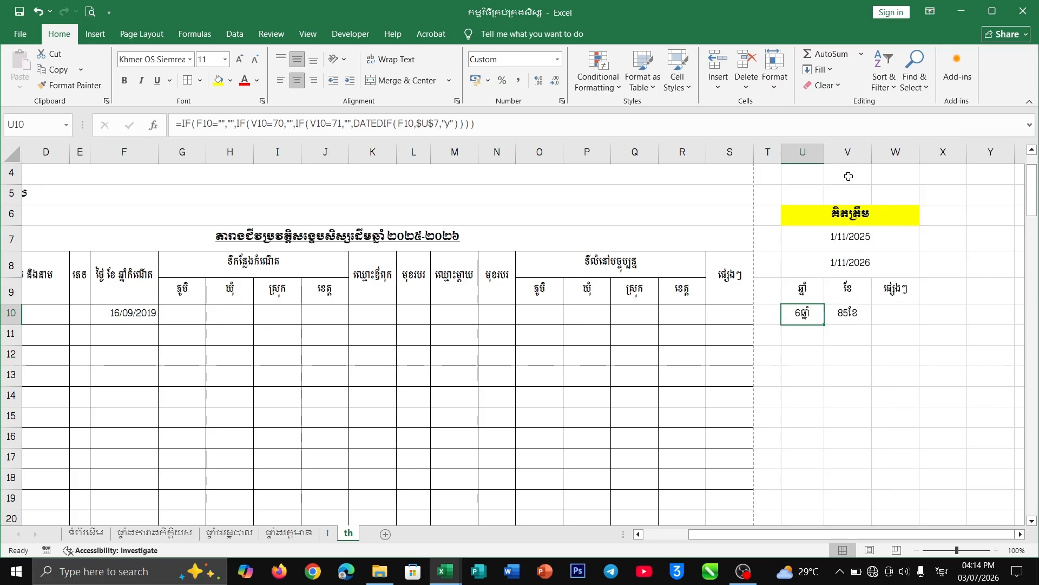
scroll(868, 303, up, 1)
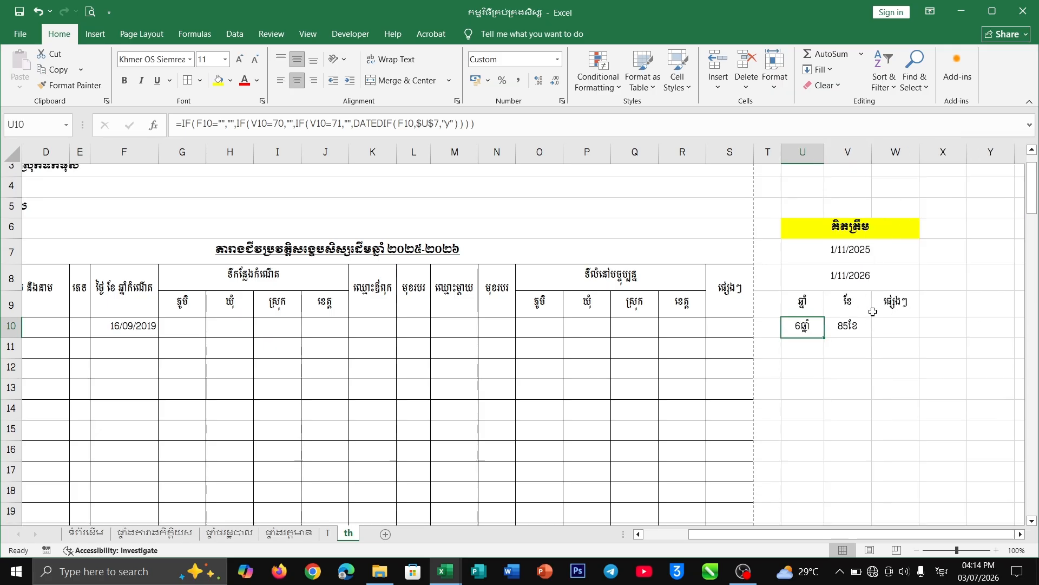
scroll(708, 348, down, 1)
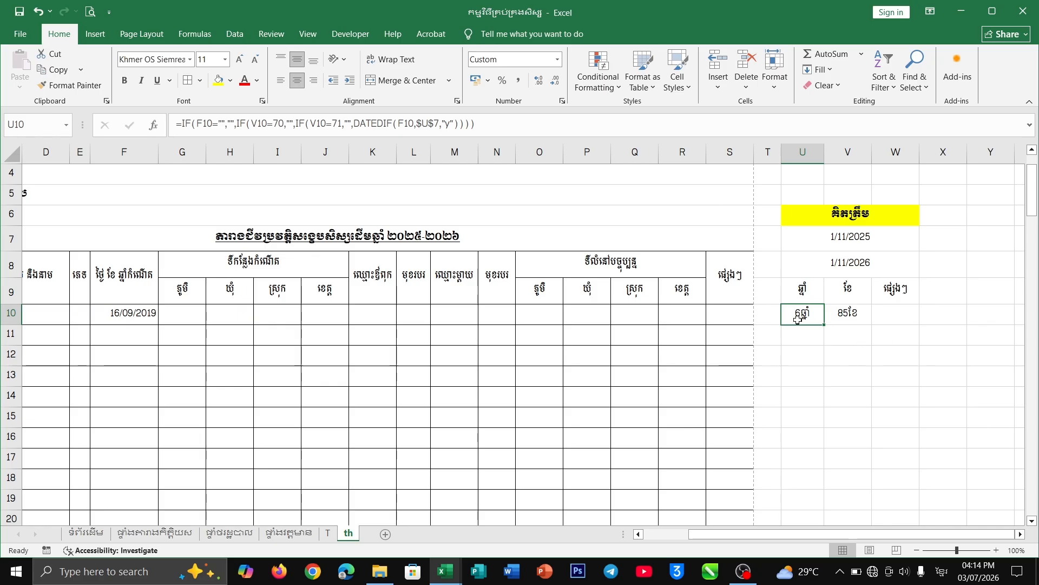
Step: Fill the year and month formulas in U10:V10 down to row 69
mouse_move(802, 317)
mouse_down()
mouse_move(847, 314)
mouse_move(882, 517)
mouse_move(819, 248)
mouse_move(811, 135)
mouse_move(835, 435)
mouse_move(834, 414)
mouse_up()
scroll(768, 356, up, 6)
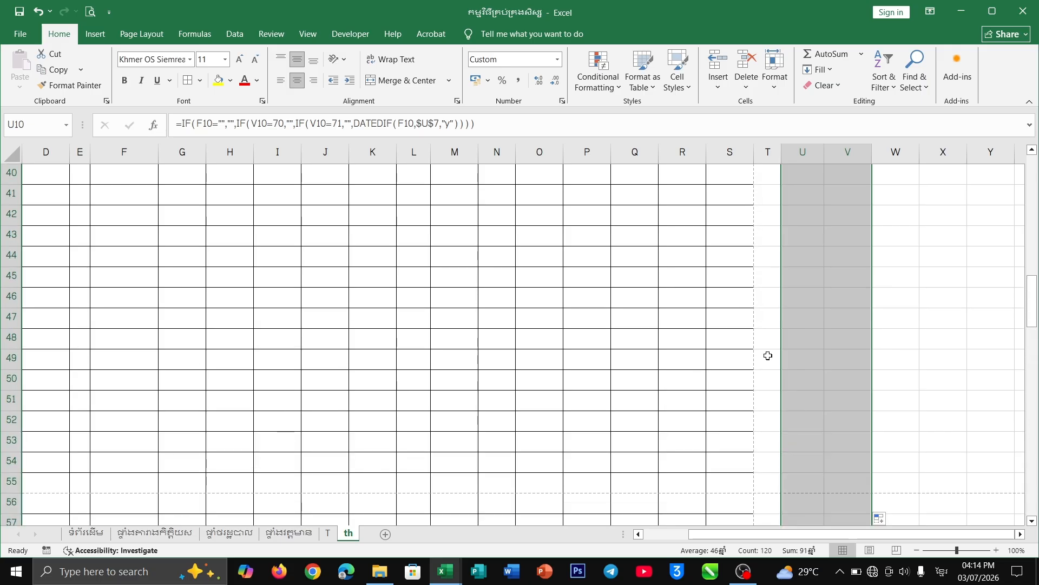
scroll(768, 356, up, 13)
scroll(810, 353, down, 6)
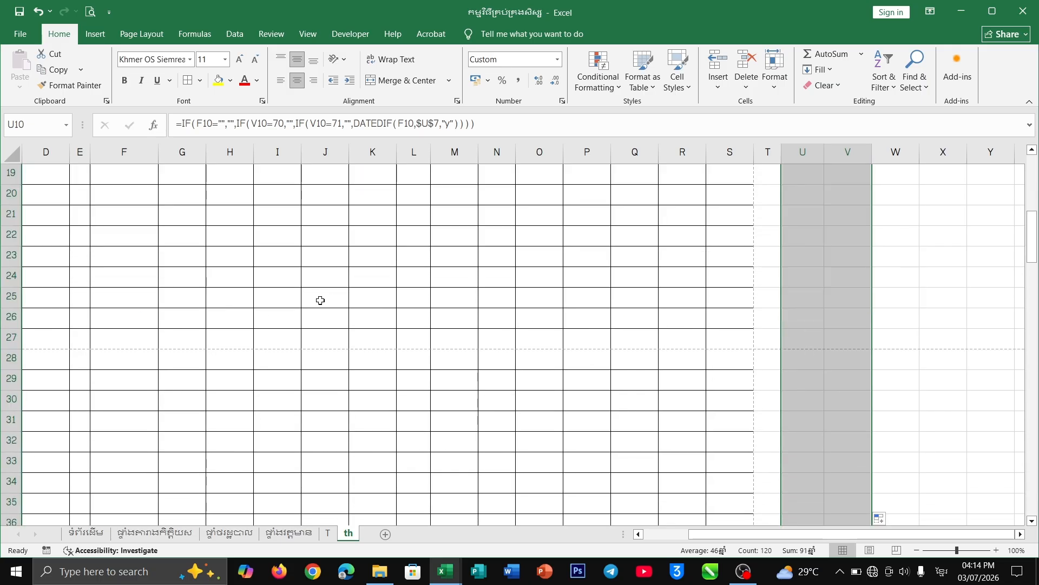
Step: Fill the birth date in F10 down to F59 as a daily series to test the age formulas
scroll(321, 300, up, 5)
click(146, 314)
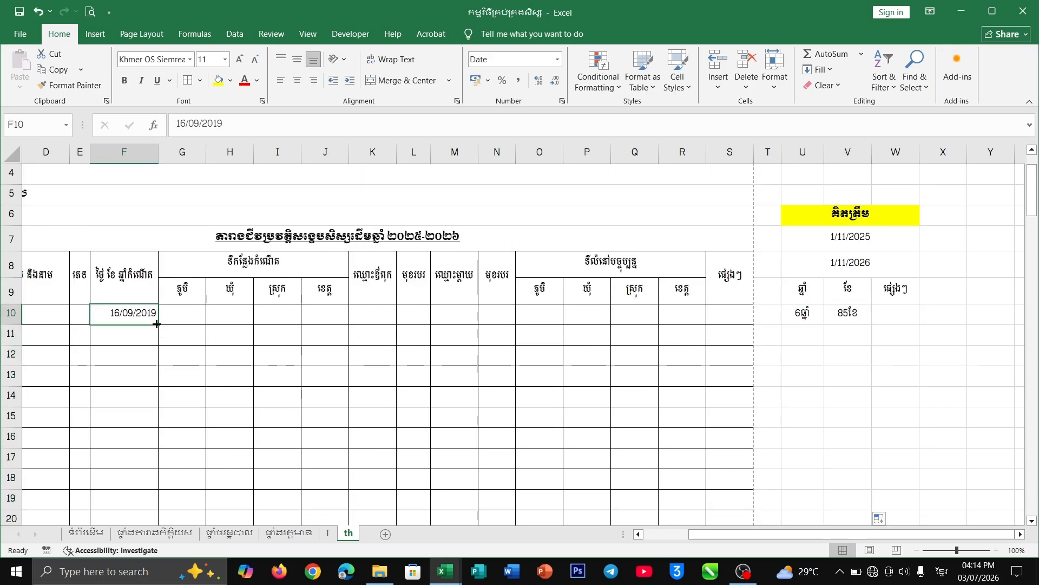
drag(156, 324, 227, 409)
scroll(714, 404, up, 8)
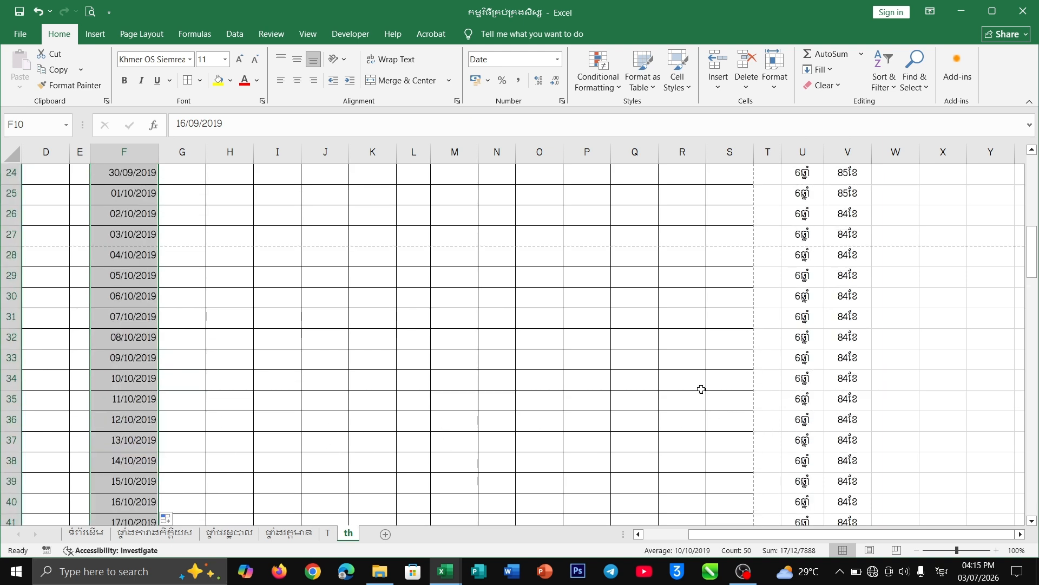
scroll(701, 389, up, 5)
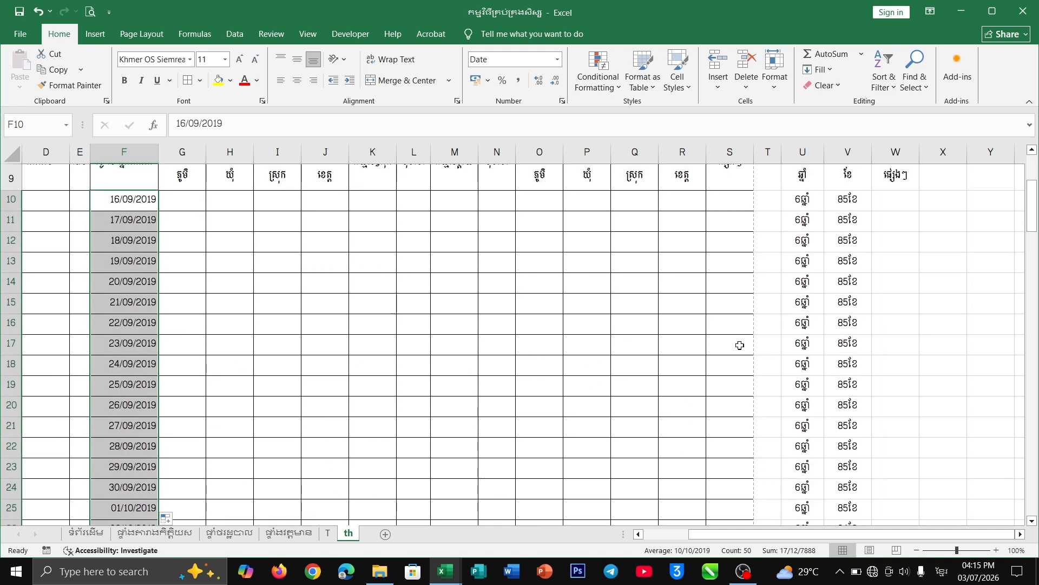
scroll(796, 283, down, 7)
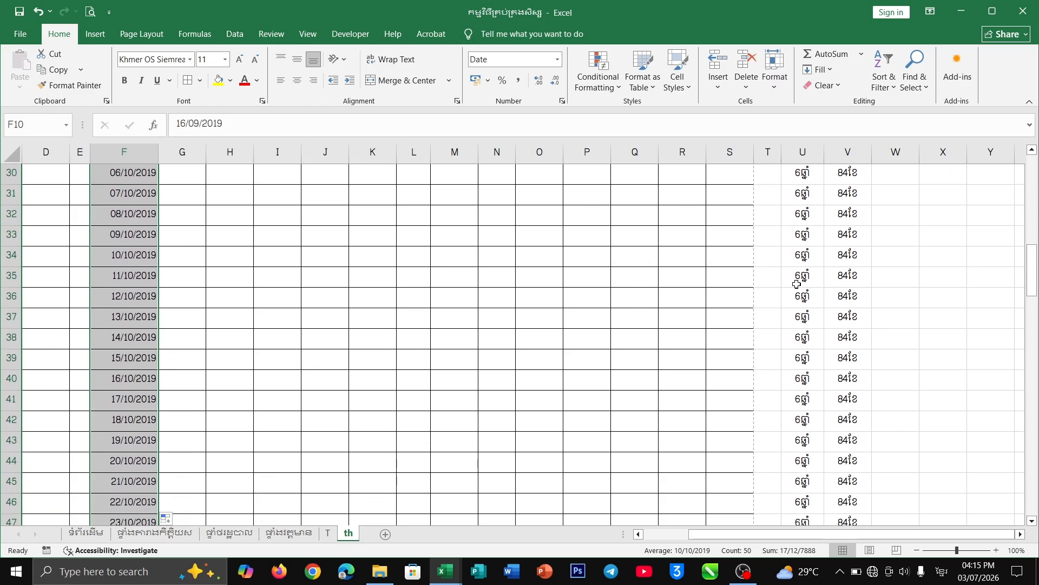
scroll(796, 284, down, 8)
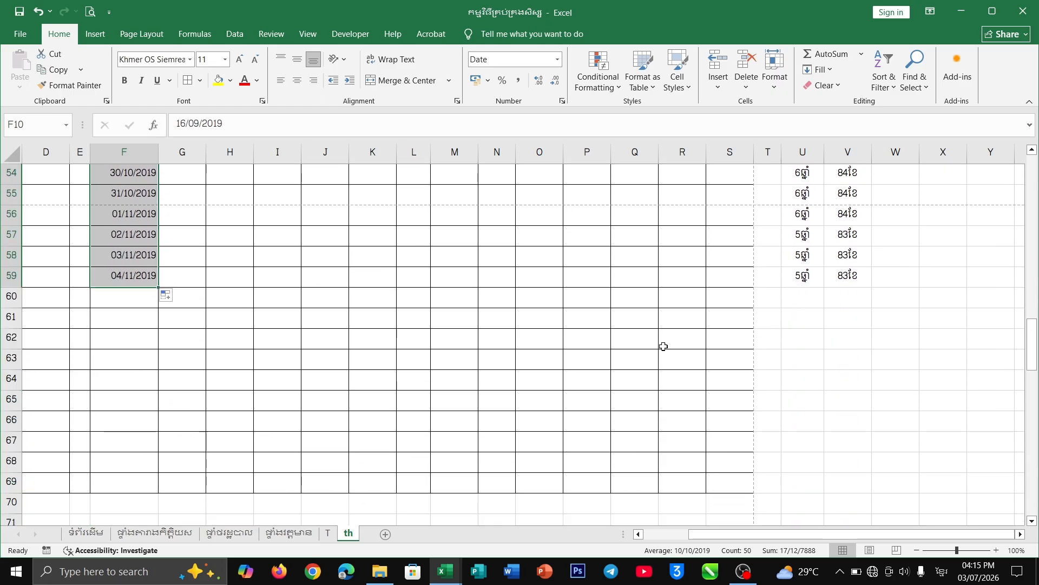
scroll(276, 295, up, 18)
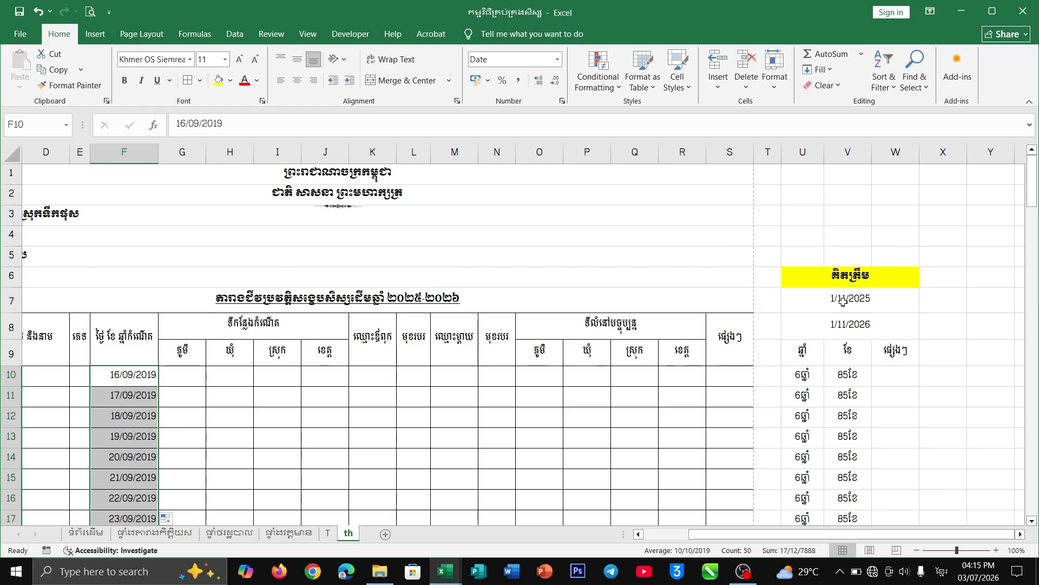
Step: Apply all borders to the age calculation block U7:W69
click(838, 393)
drag(801, 294, 821, 474)
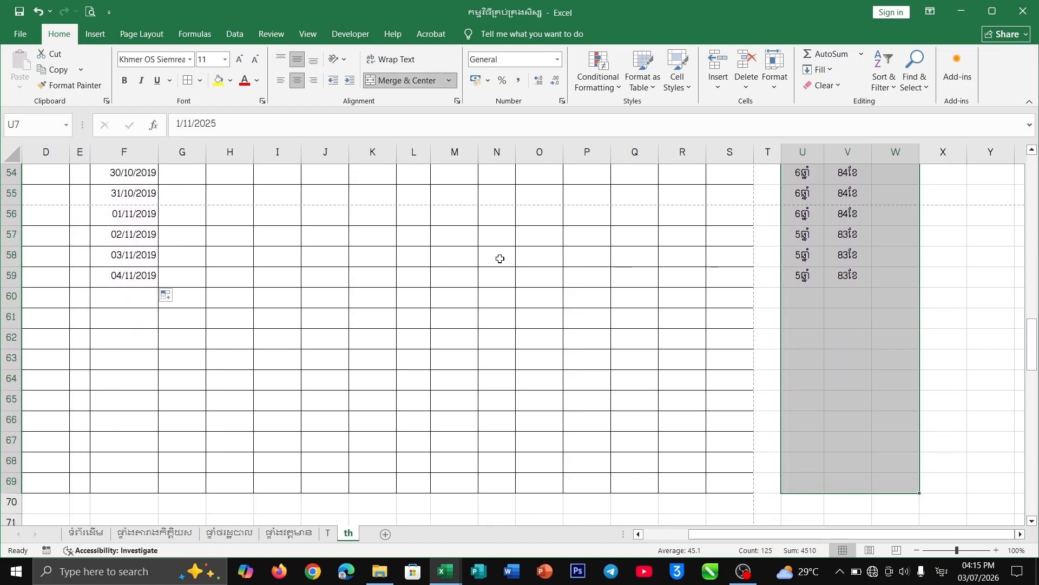
click(188, 80)
scroll(558, 307, up, 18)
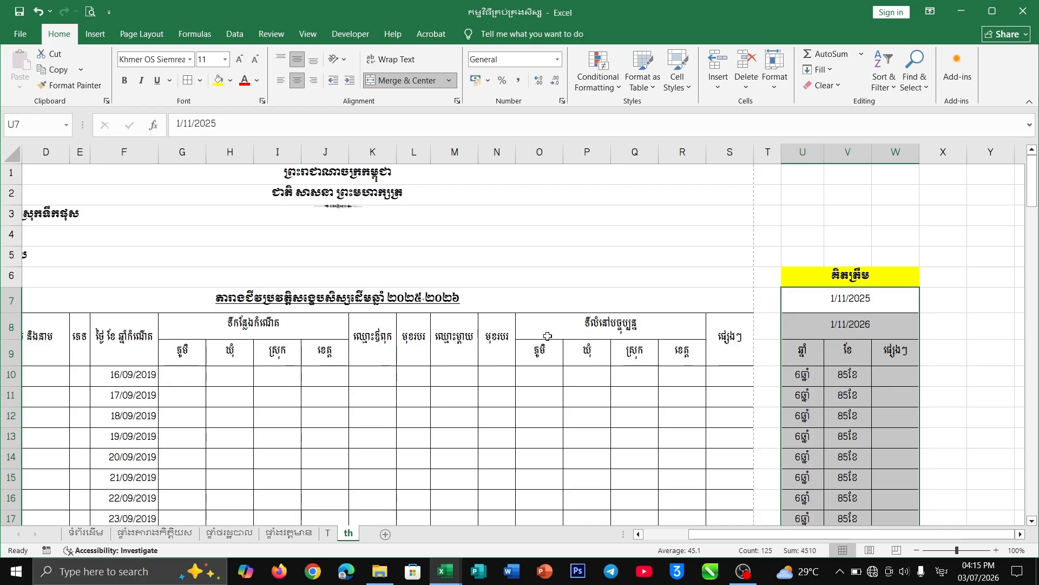
scroll(558, 307, down, 4)
Step: Switch to the WBS 2025-2026N workbook and examine the age columns and the closing summary formula in A71 of sheet ST
click(445, 571)
click(497, 543)
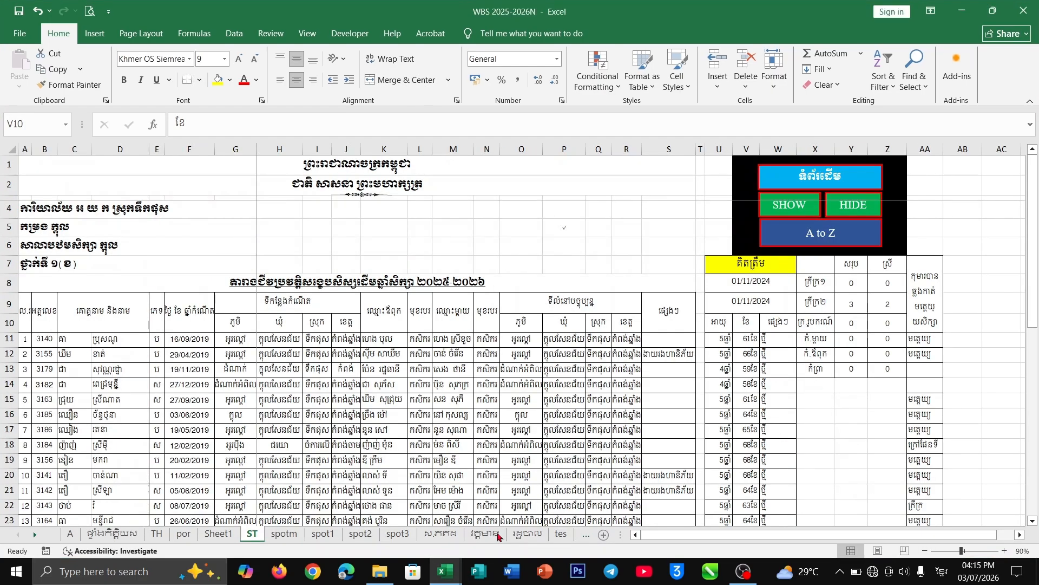
scroll(252, 339, down, 12)
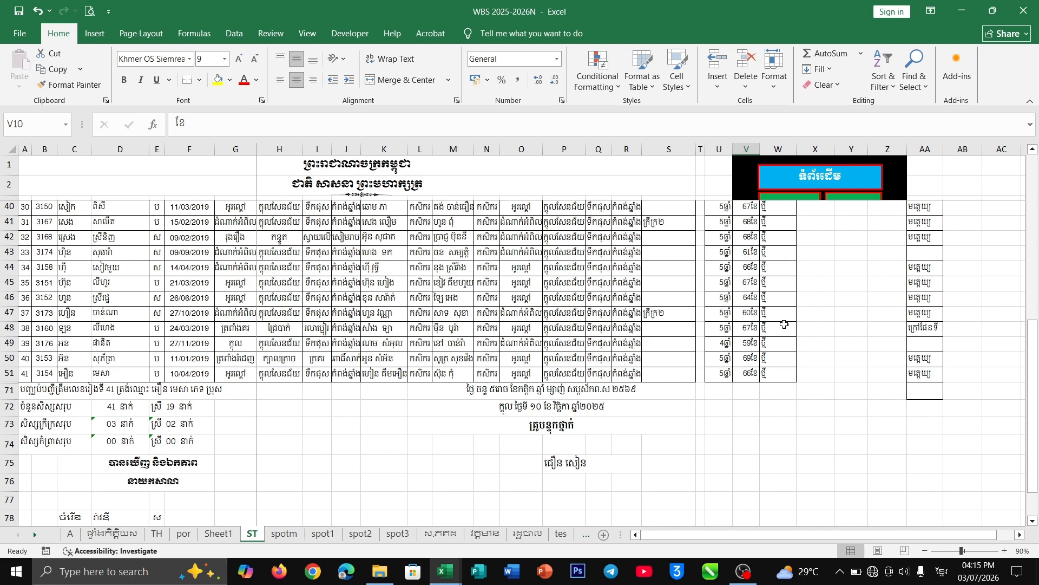
scroll(775, 303, up, 7)
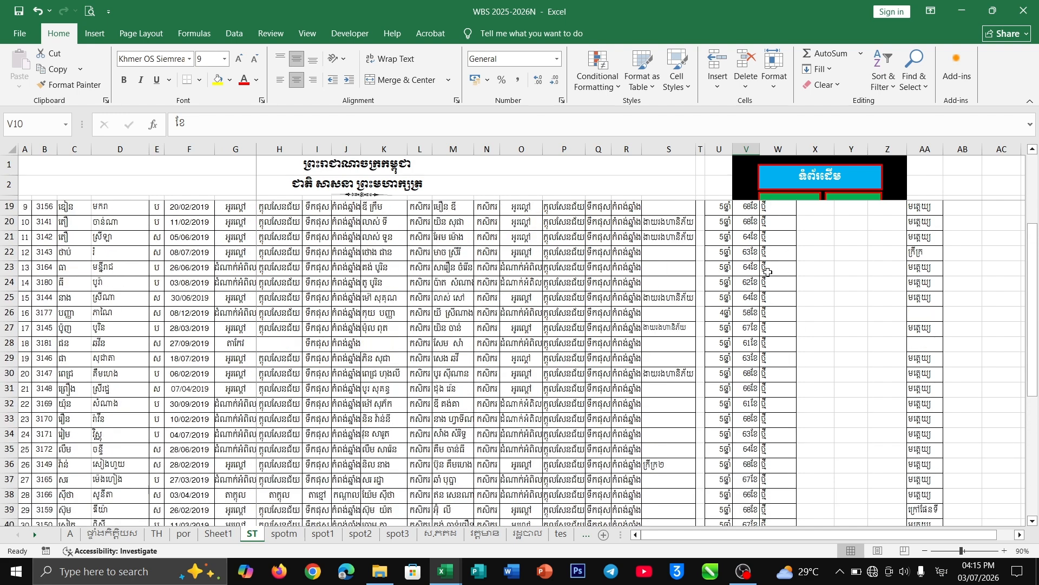
scroll(775, 347, up, 5)
scroll(775, 355, down, 3)
scroll(775, 357, down, 2)
scroll(401, 310, down, 4)
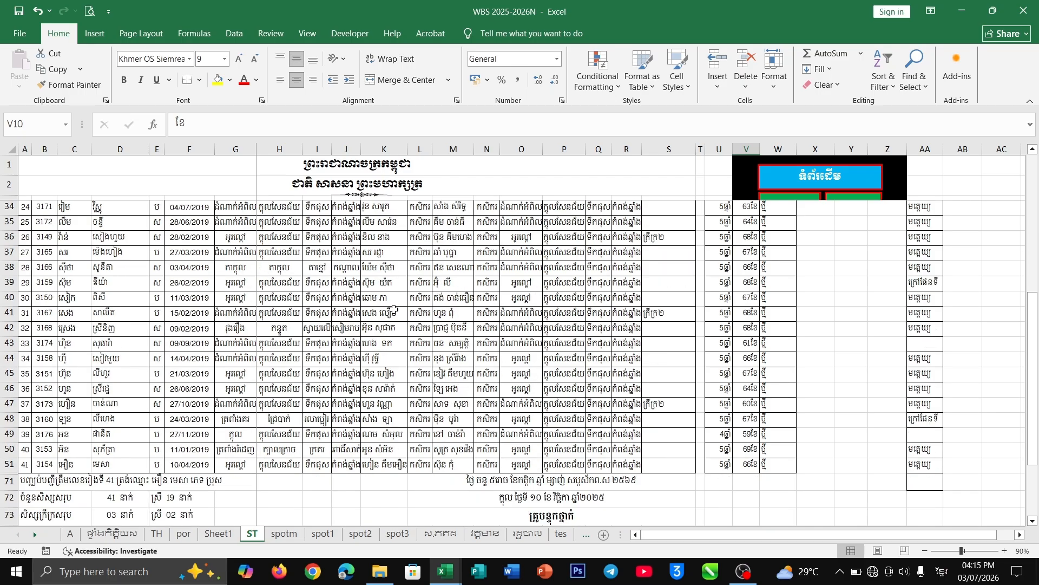
scroll(393, 311, down, 3)
click(42, 345)
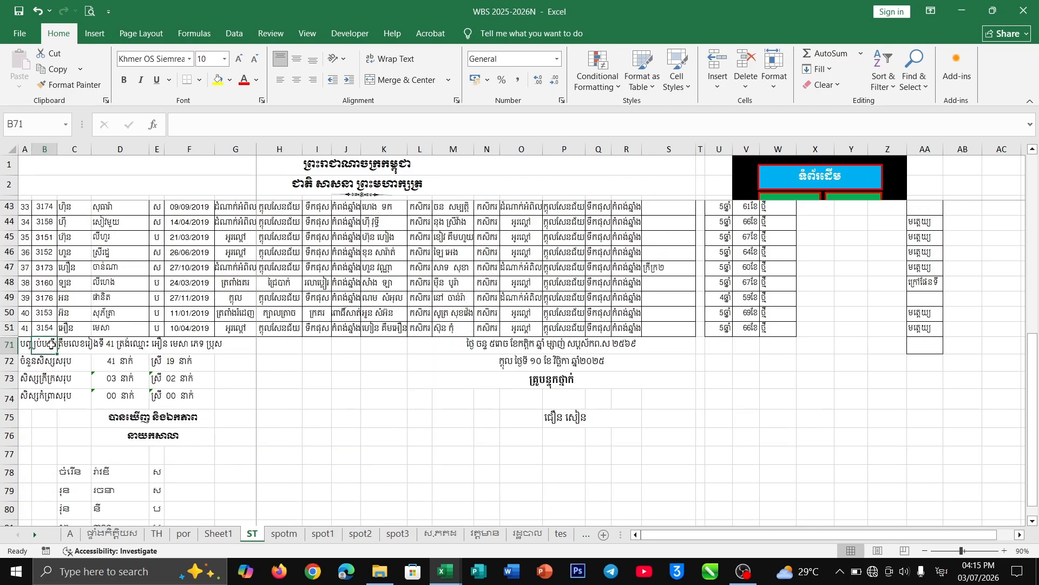
click(24, 347)
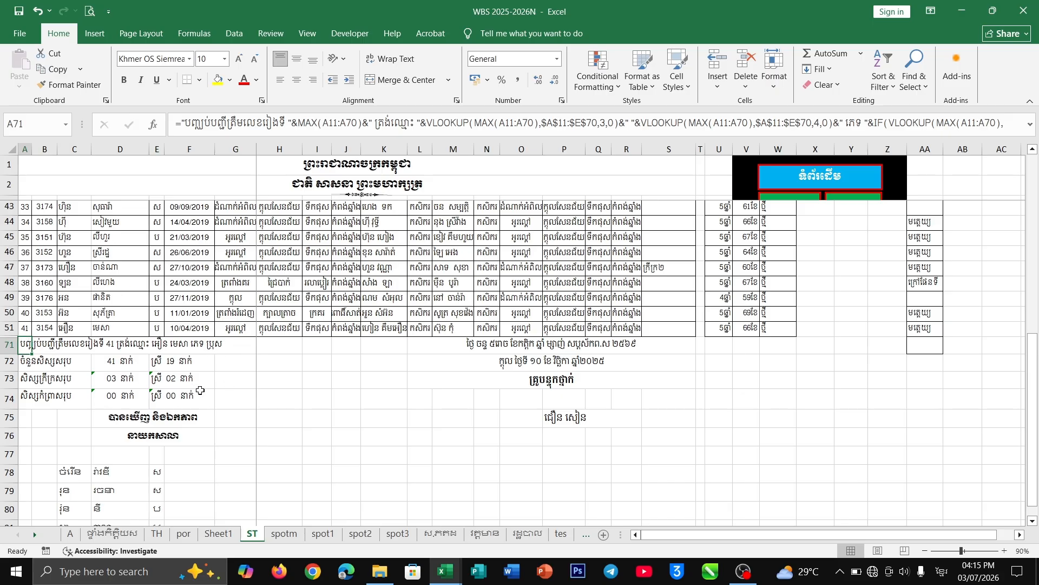
Step: Return to the student management workbook and start a formula in A70 with ="", placing the cursor between the quotes
click(445, 569)
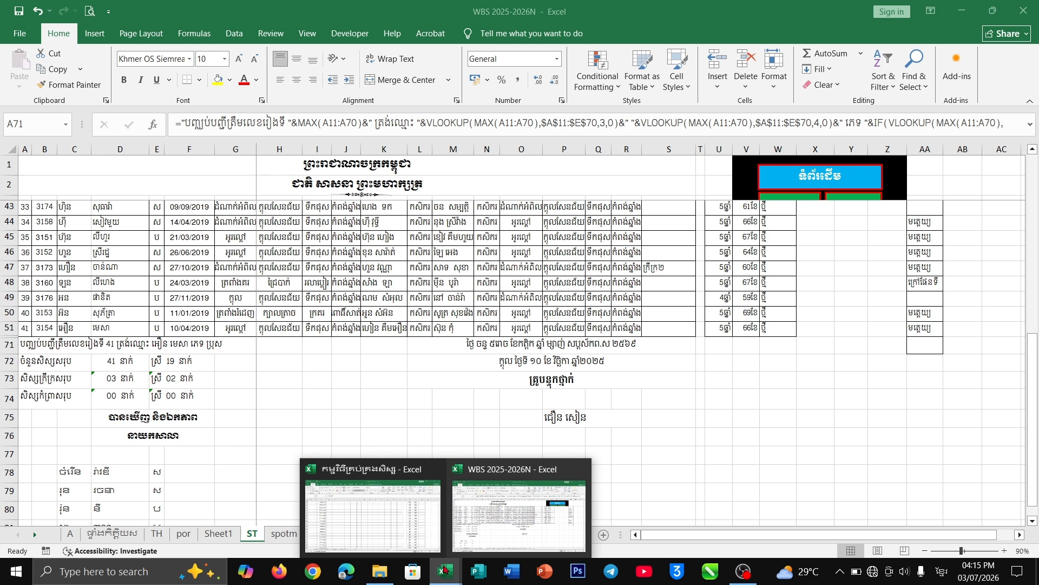
click(372, 509)
scroll(309, 345, down, 10)
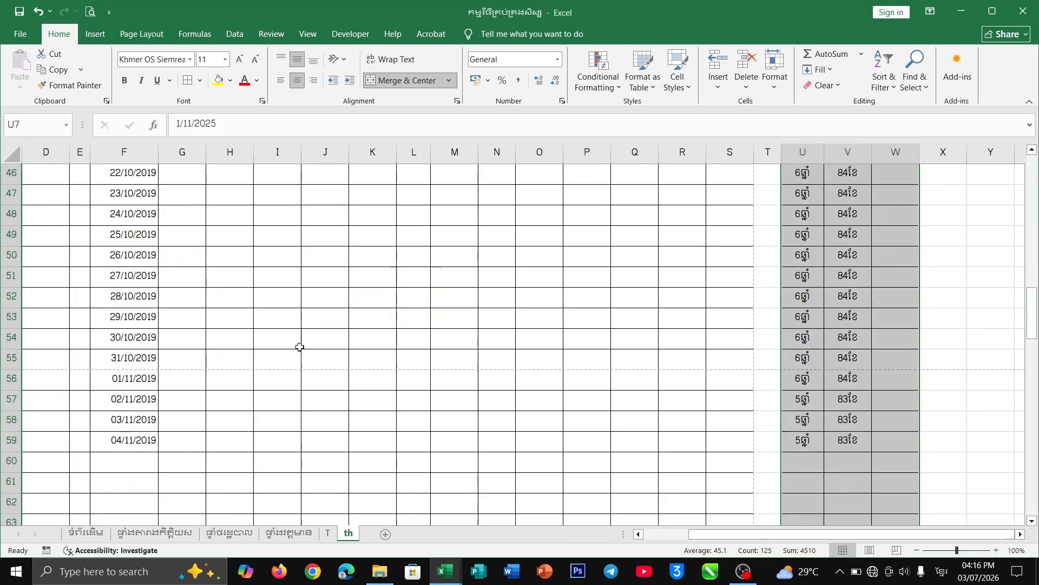
scroll(300, 346, down, 7)
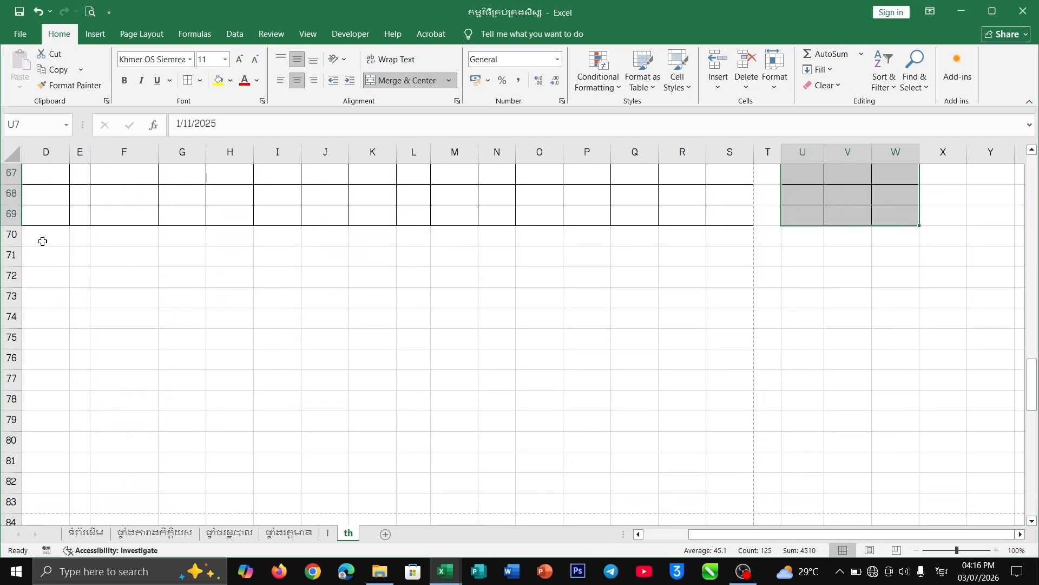
drag(723, 535, 624, 544)
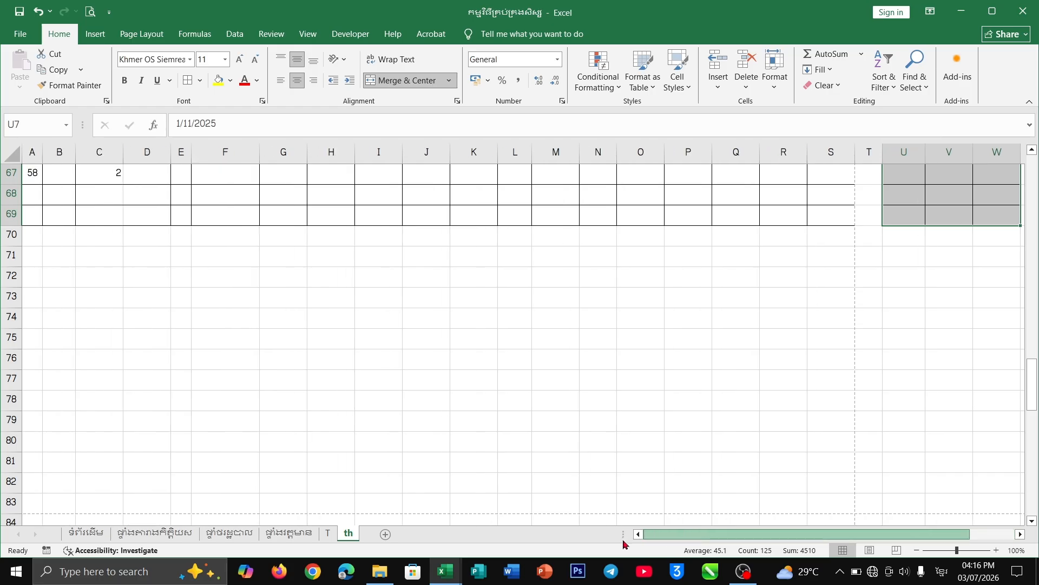
click(33, 234)
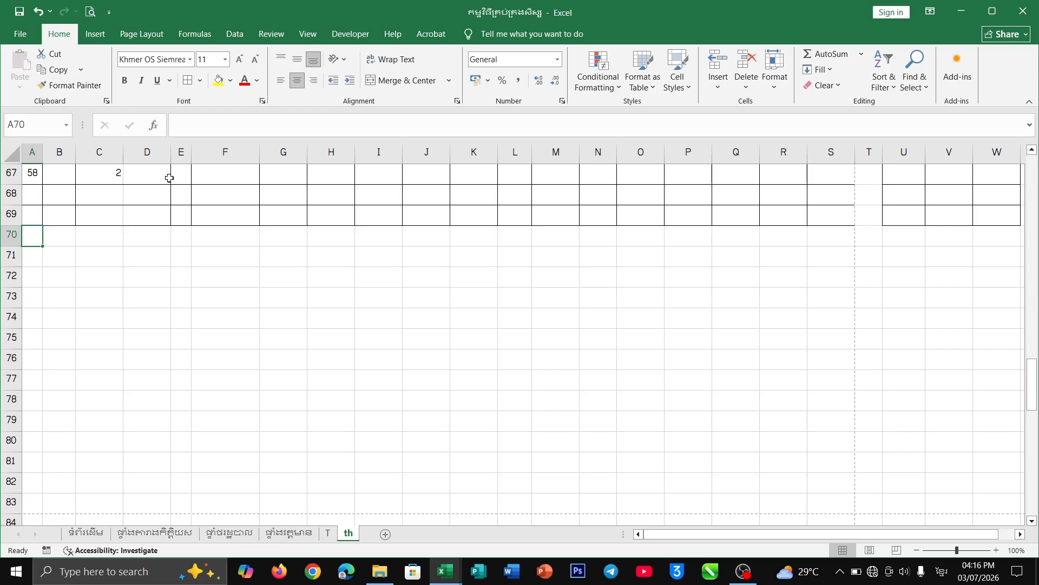
text(ខ)
key(BackSpace)
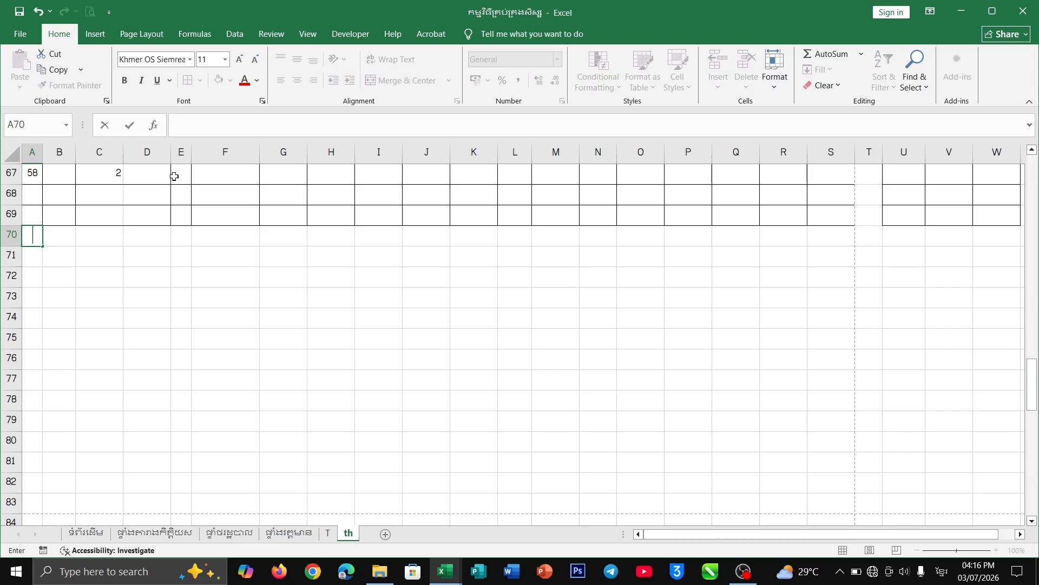
key(alt+shift)
text(=)
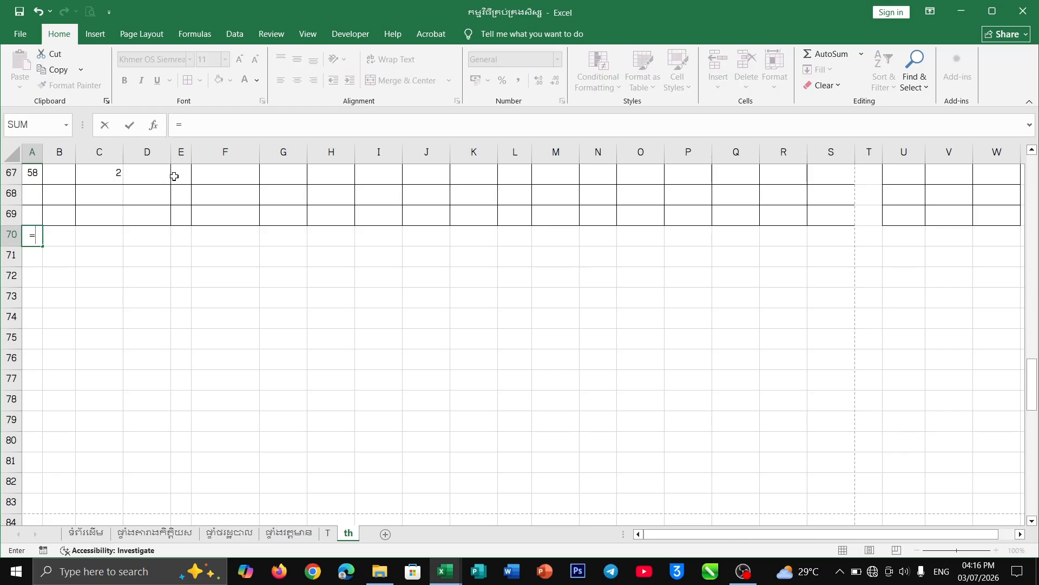
text("")
click(185, 121)
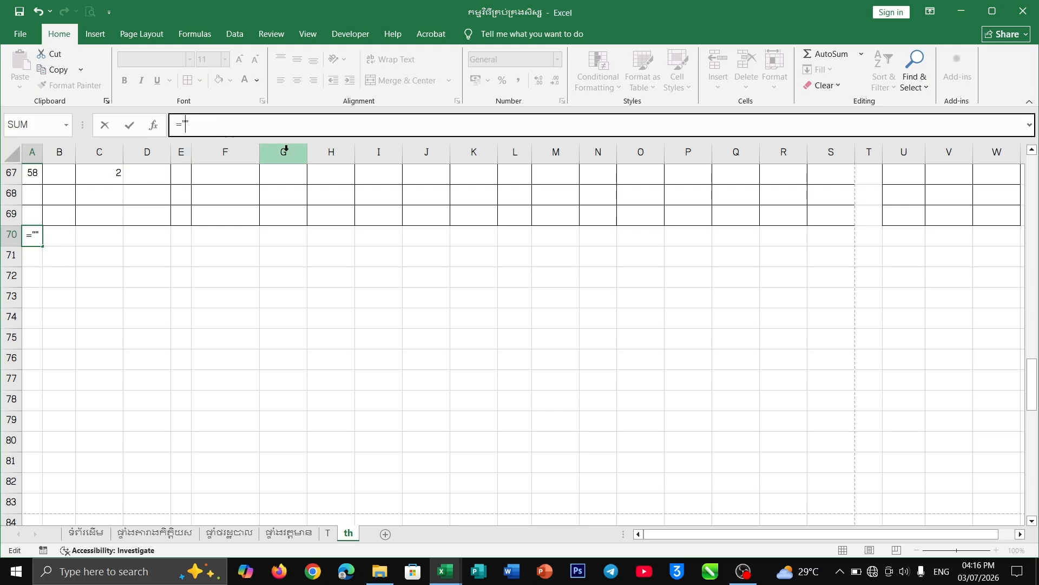
Step: Check the wording of the closing summary line in WBS 2025-2026N and return to the open A70 formula
click(438, 573)
click(504, 533)
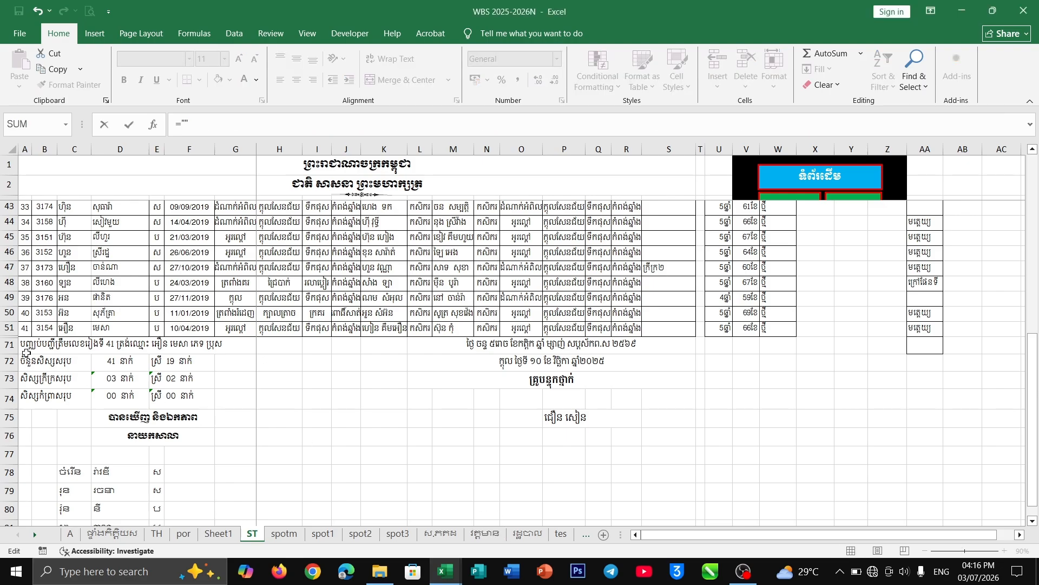
click(445, 572)
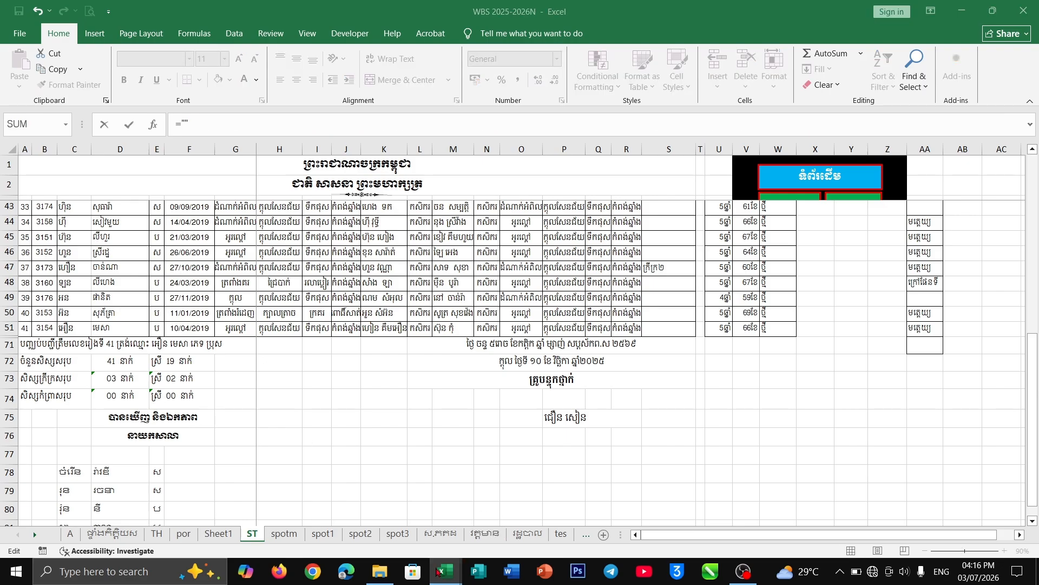
click(379, 528)
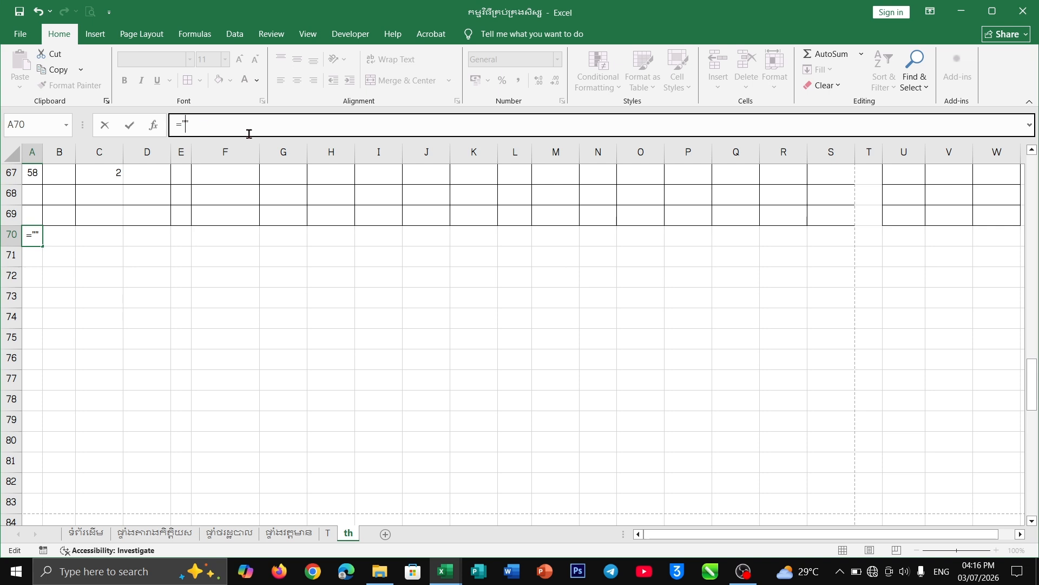
Step: Enter the Khmer text "បញ្ជប់បញ្ជីត្រឹមលេខរៀងទី " between the quotes of the A70 formula
key(alt+shift)
text(បញ្ជប់បញ្)
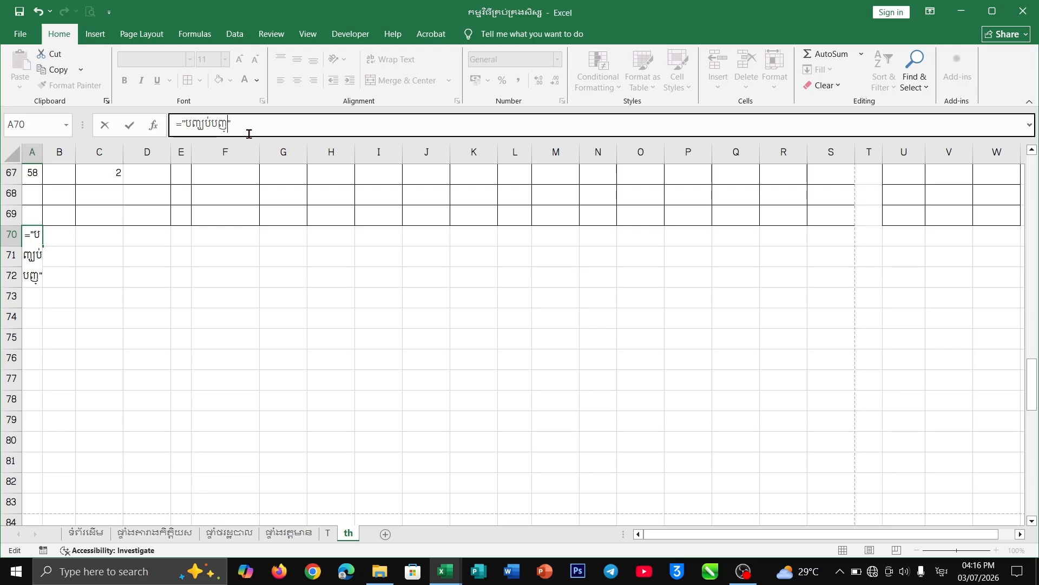
text(ជីត្រឹមលេ)
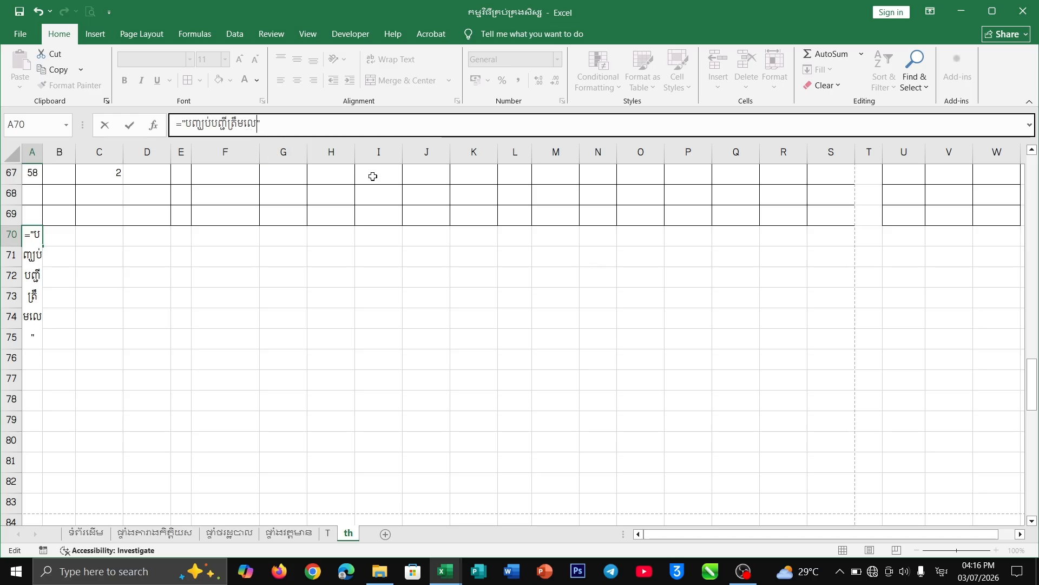
text(ខរៀង)
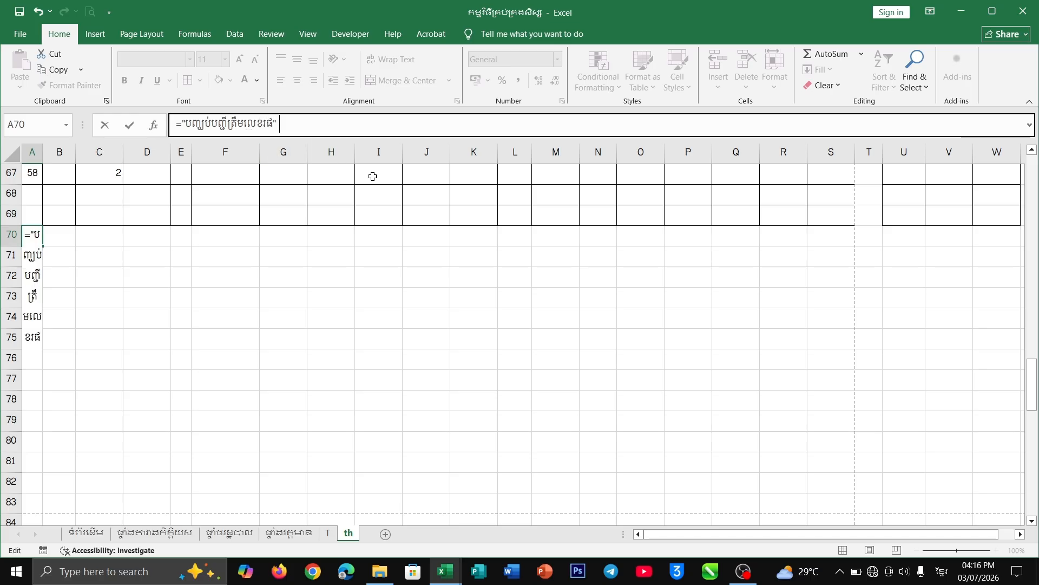
key(BackSpace)
key(BackSpace)
text(ៀងទី)
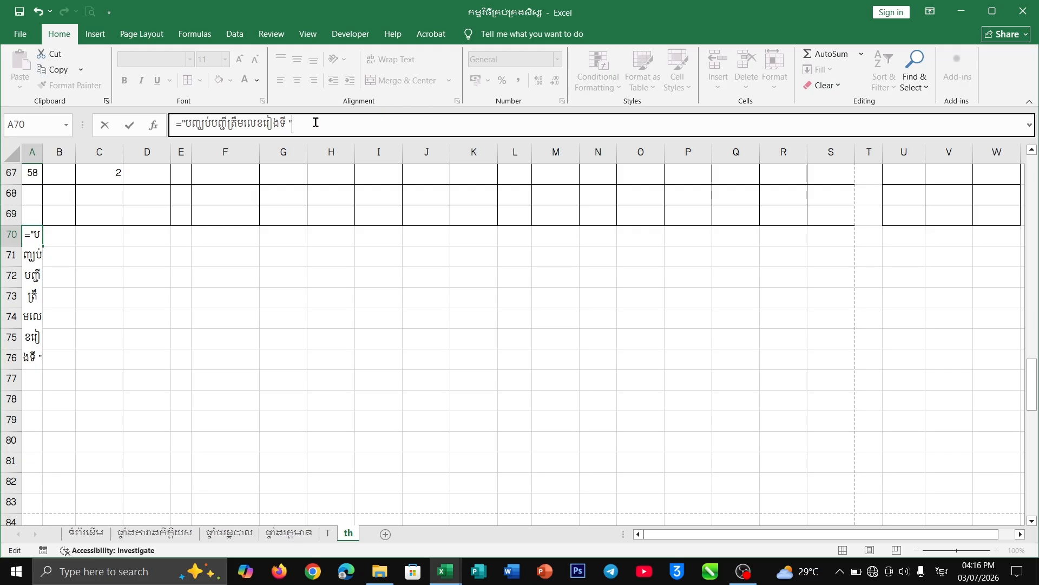
Step: Check in WBS 2025-2026N what follows the opening text of the closing line, then return to the A70 formula
click(446, 571)
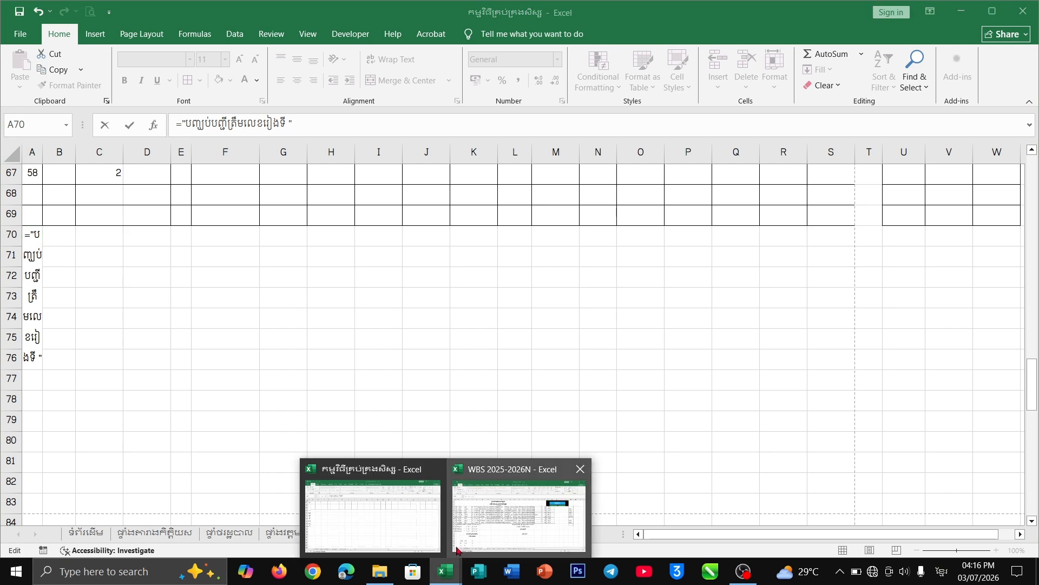
click(456, 550)
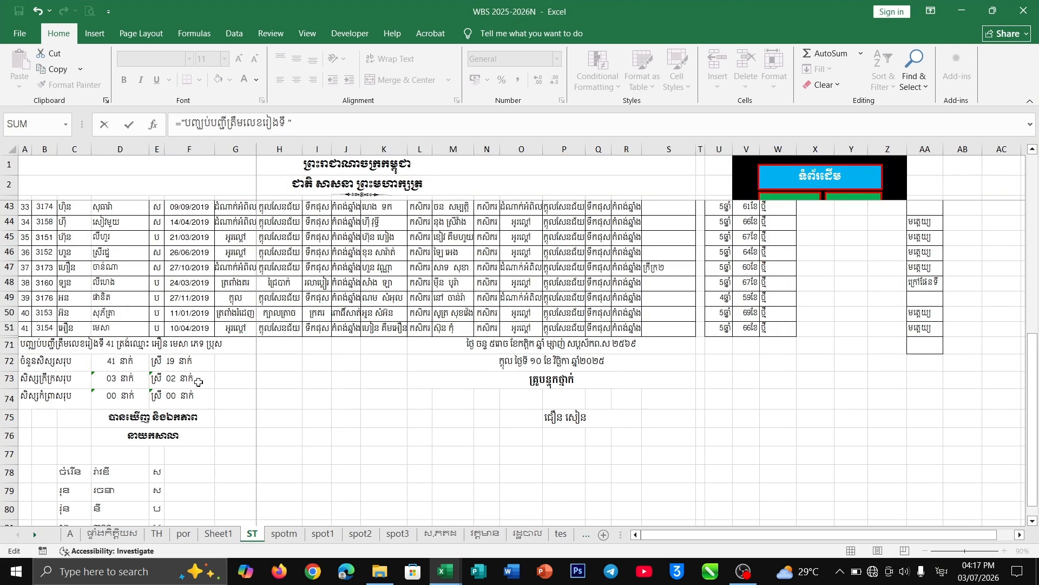
click(446, 571)
click(390, 519)
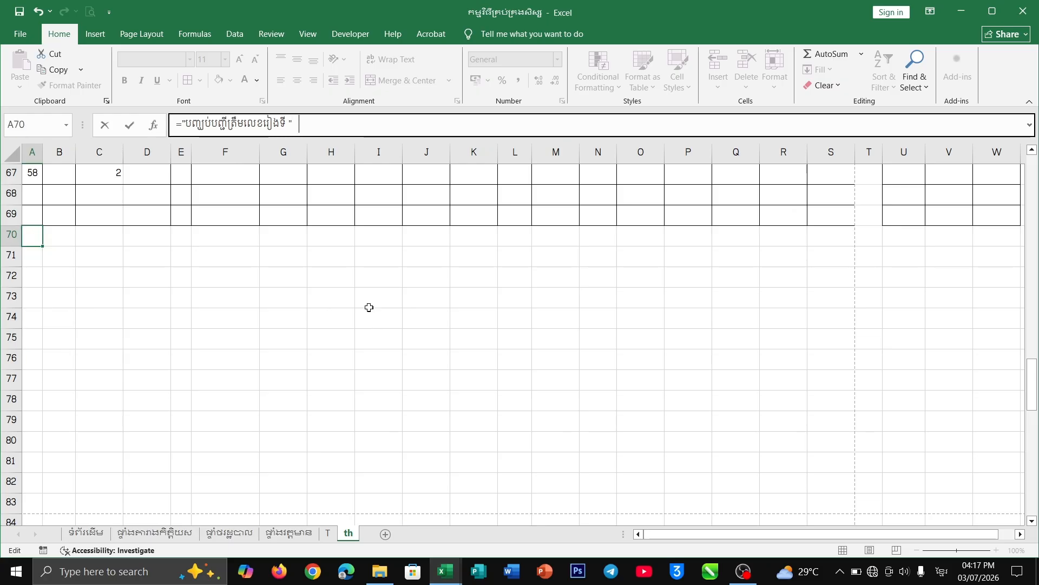
Step: Append & and a MAX function after the opening text in the A70 formula
text(័)
key(alt+shift)
text(&)
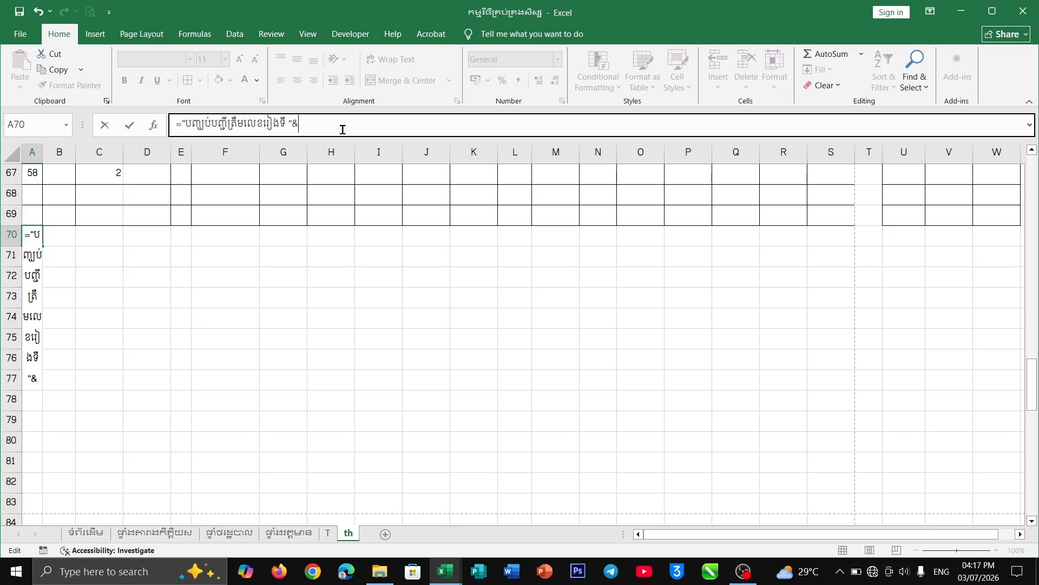
text(m)
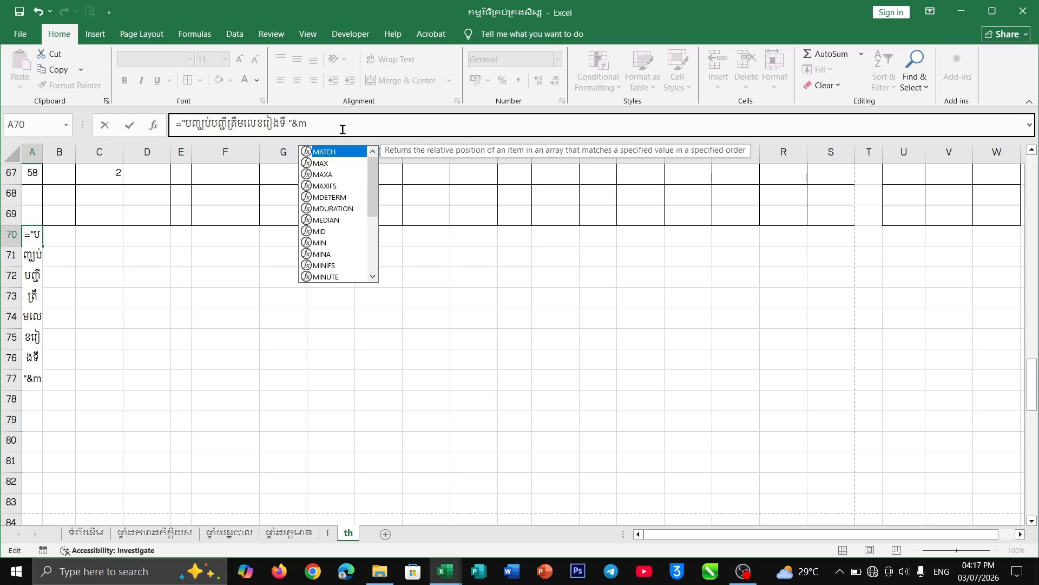
text(a)
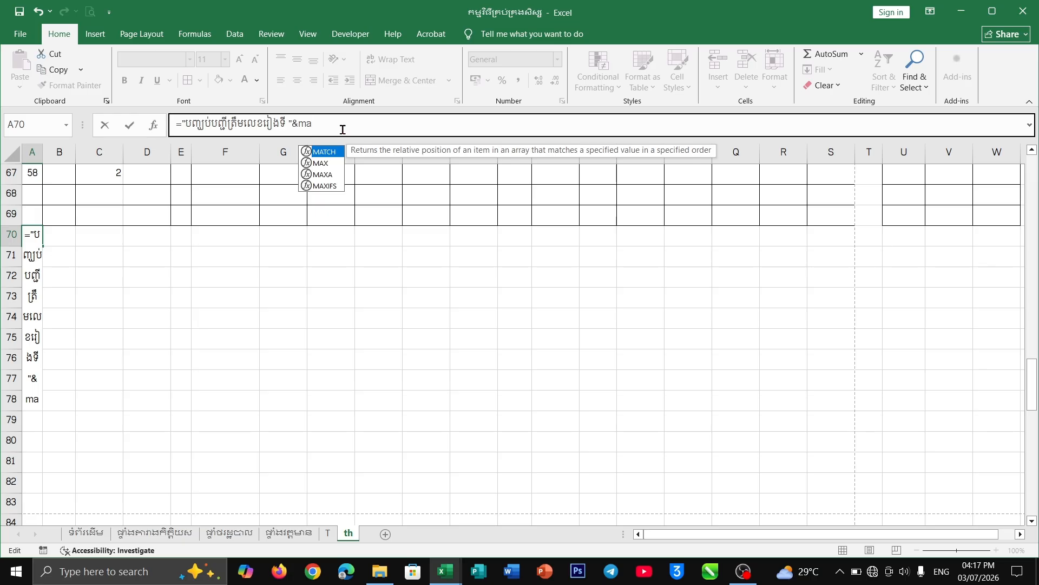
double_click(331, 163)
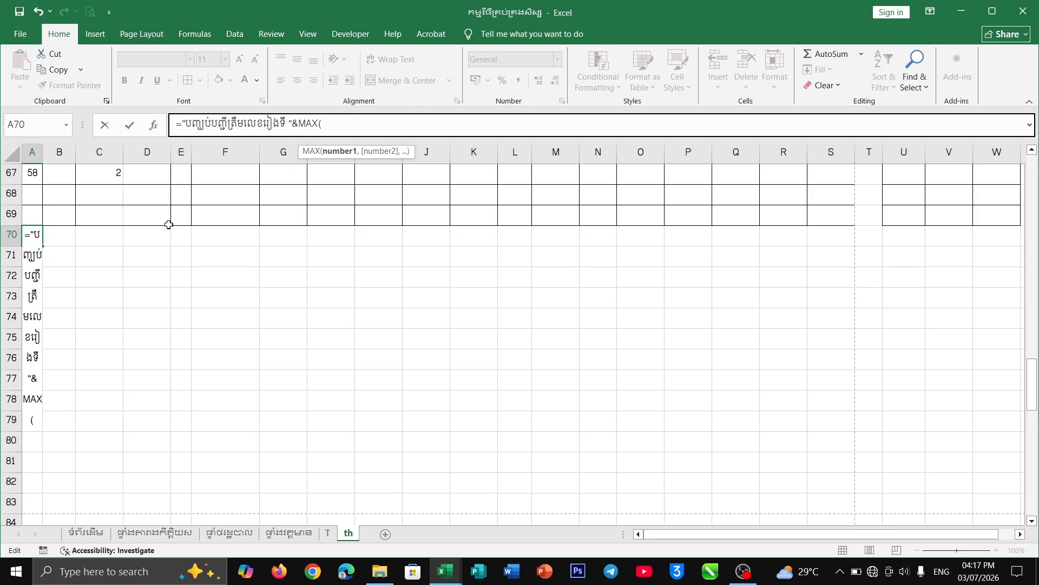
Step: Give MAX the serial number range A10:A69, close it, and append &"" for the next text part
scroll(63, 234, up, 9)
scroll(64, 235, up, 12)
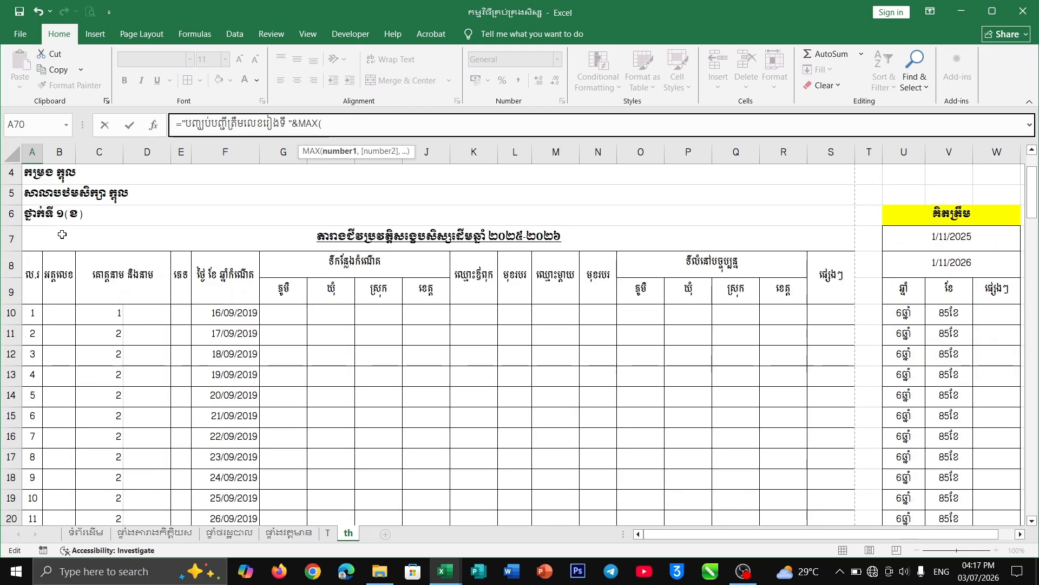
drag(33, 313, 59, 402)
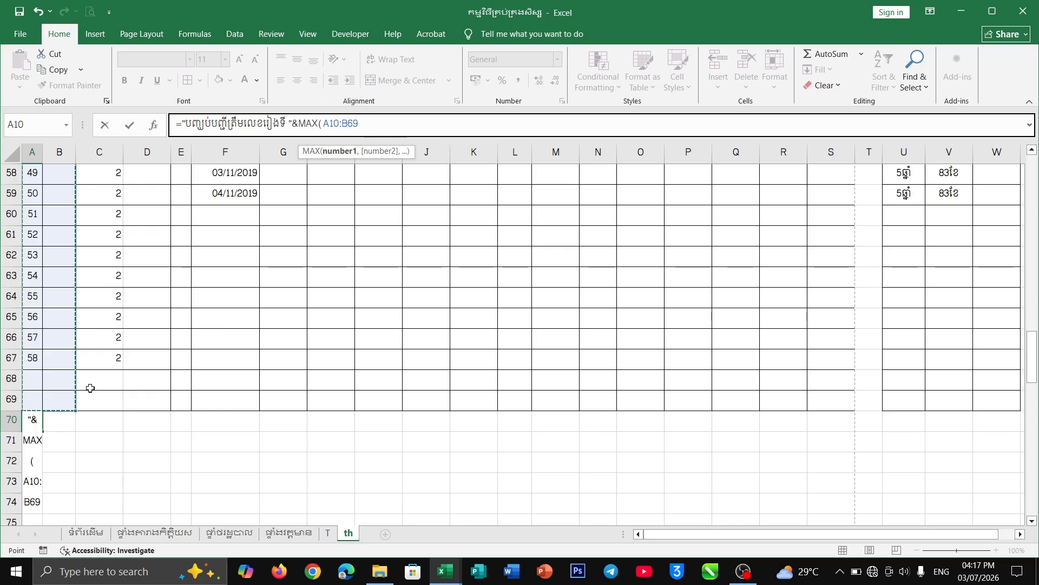
scroll(89, 388, up, 5)
scroll(303, 255, up, 6)
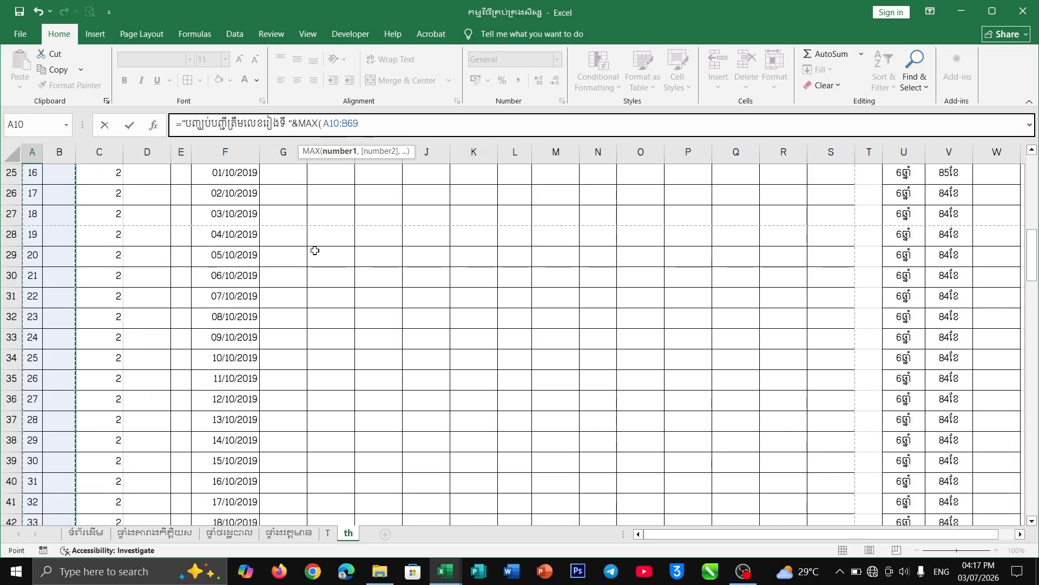
click(349, 125)
key(BackSpace)
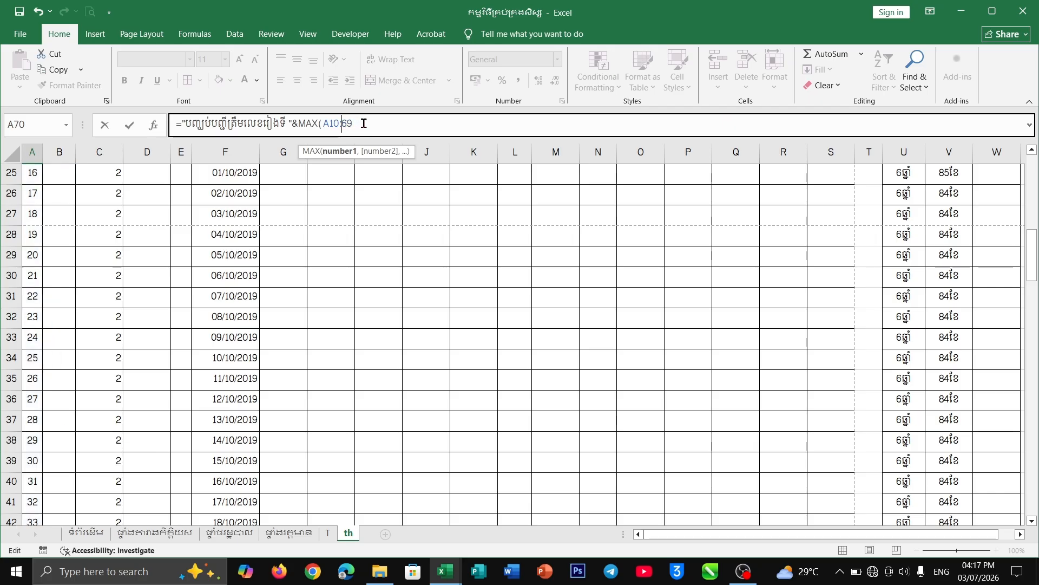
text(a)
click(364, 124)
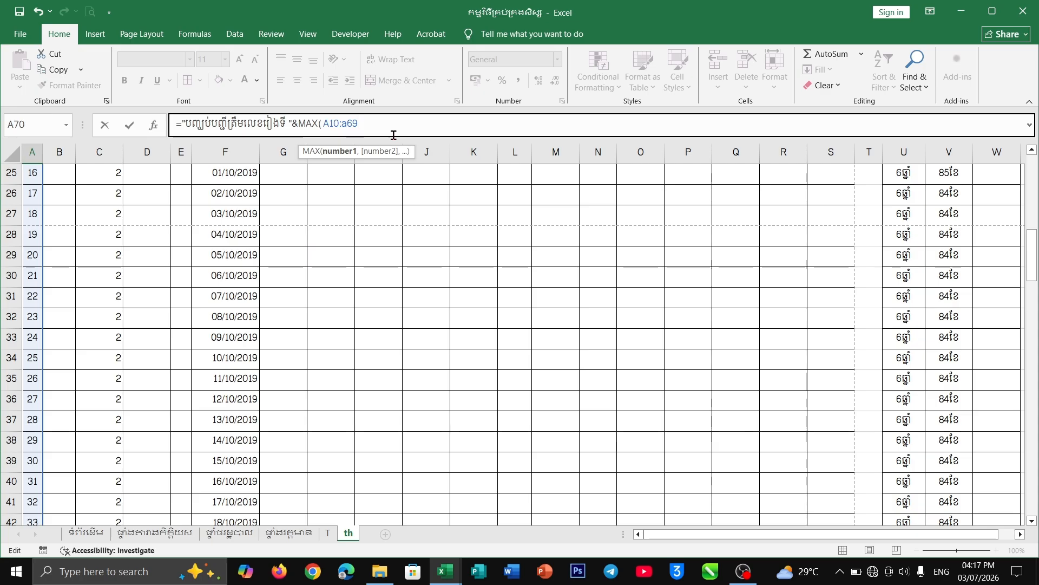
text()&")
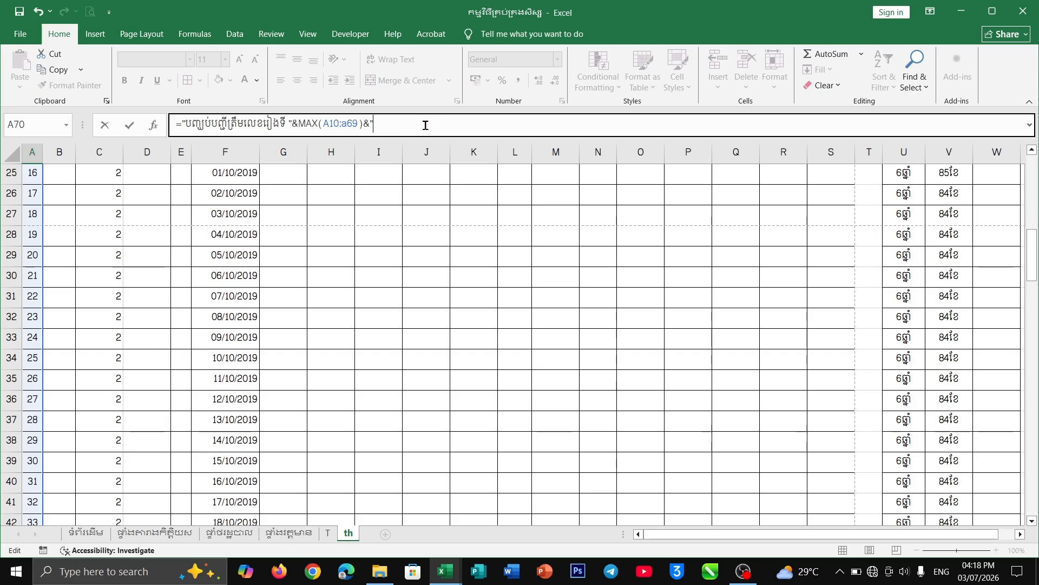
key(BackSpace)
Step: Look up the wording after the serial number in the WBS 2025-2026N closing line and return to the A70 formula
mouse_move(445, 571)
click(478, 519)
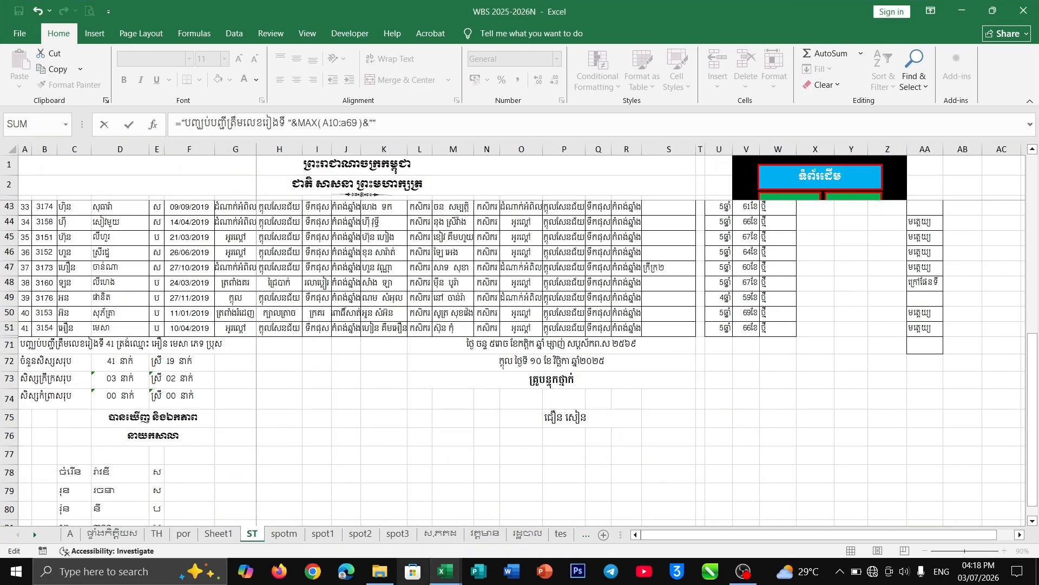
mouse_move(442, 574)
click(377, 512)
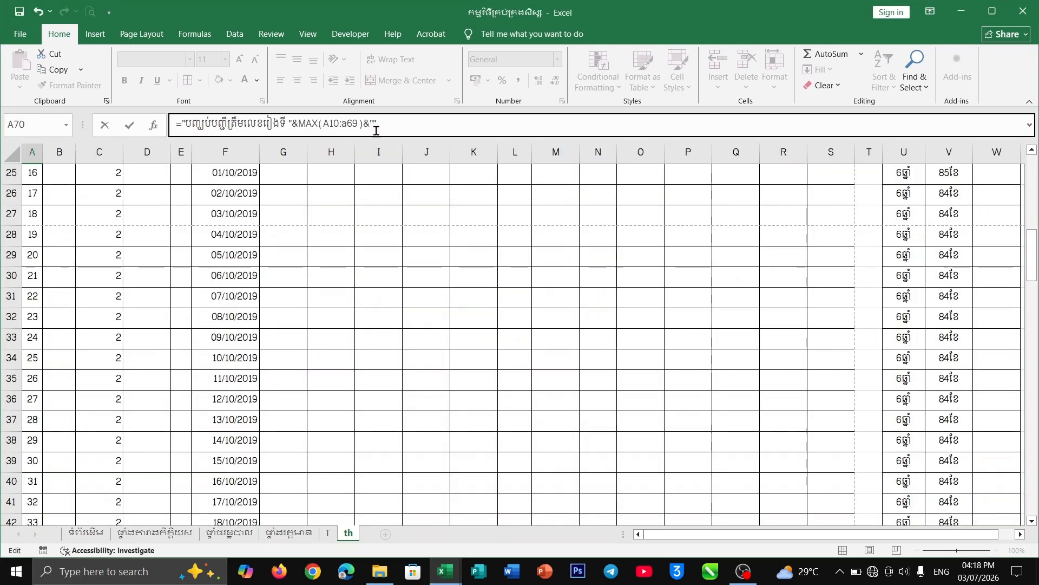
Step: Fill the second quoted text of the A70 formula with " ត្រង់ឈ្មោះ ", including a space before and after it
text(tjr)
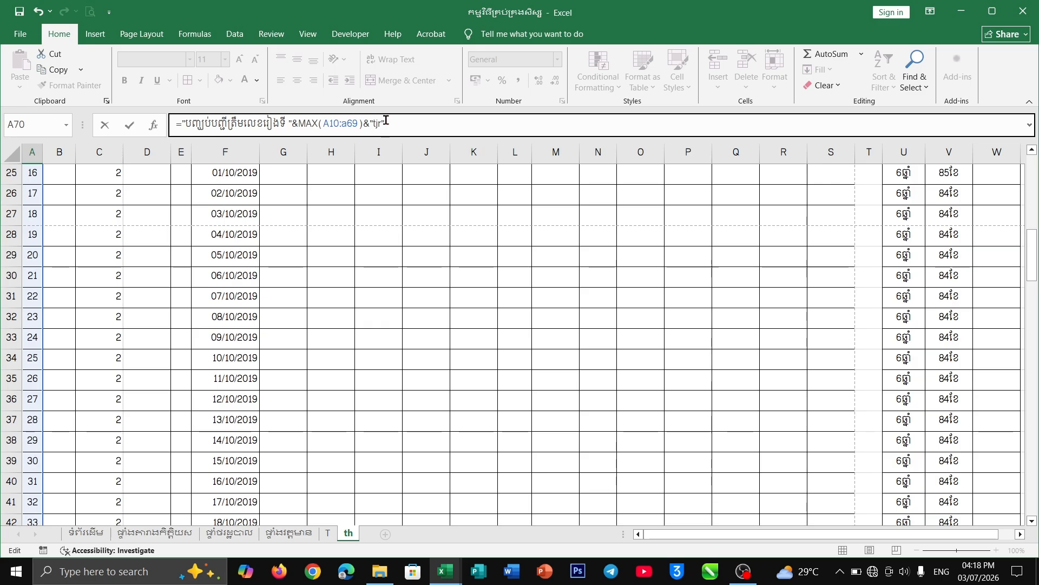
key(alt+shift)
text(ត្រង់)
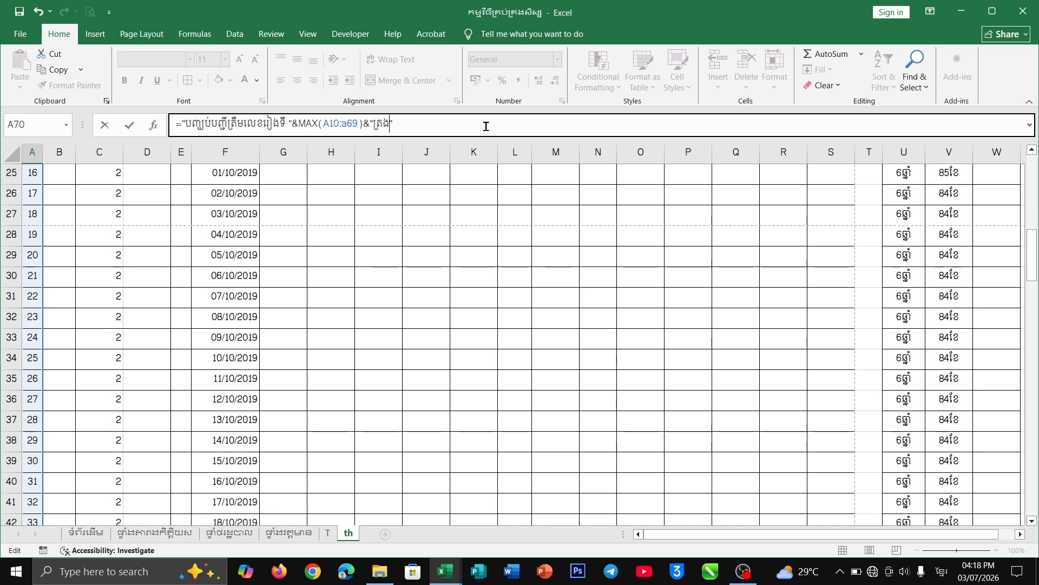
text(ឈ្មោះ)
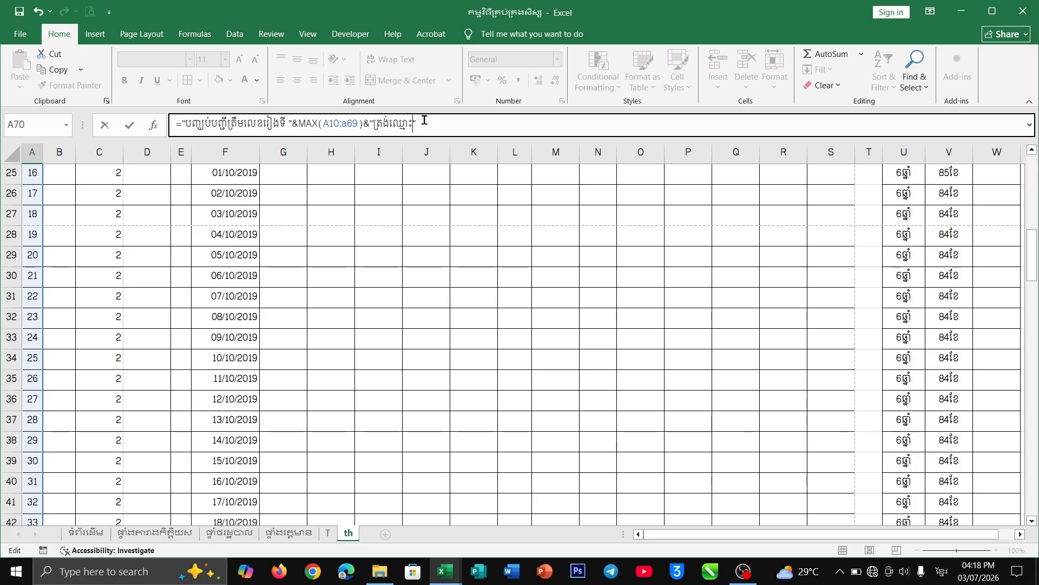
click(373, 124)
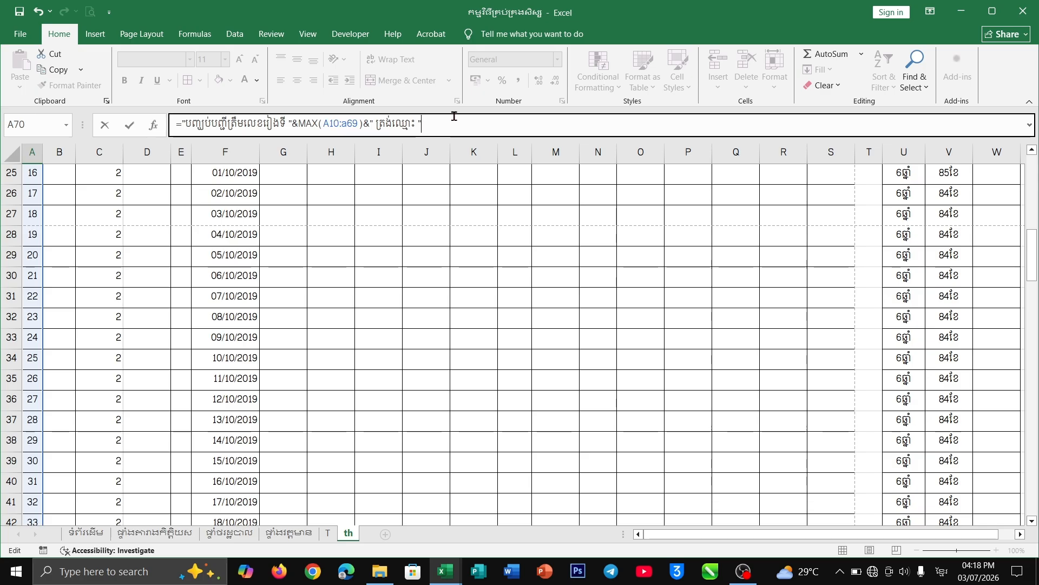
Step: Append & and a VLOOKUP function after the second text in the A70 formula
key(alt+shift)
text(&)
text(v)
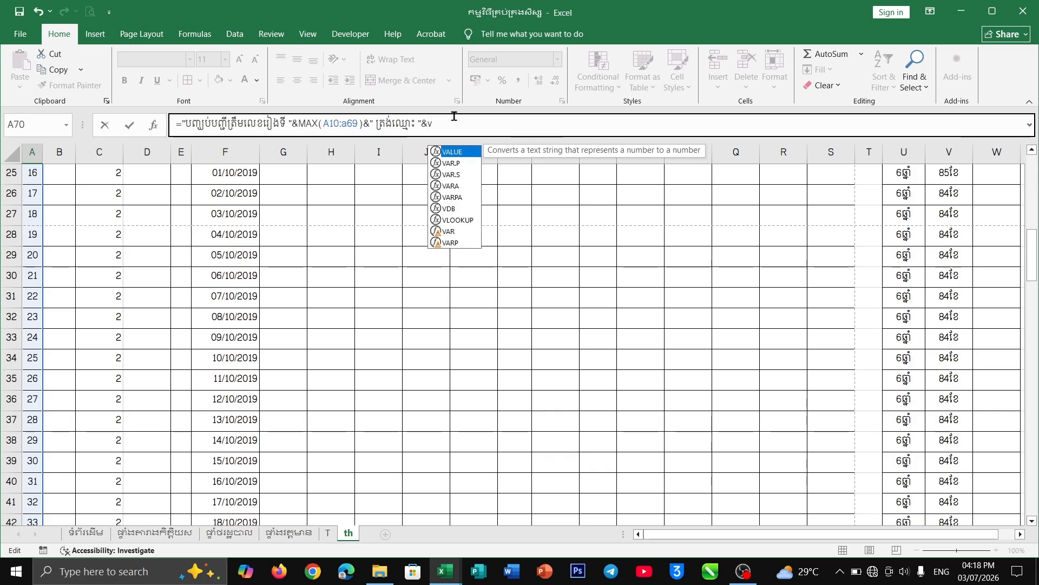
double_click(472, 220)
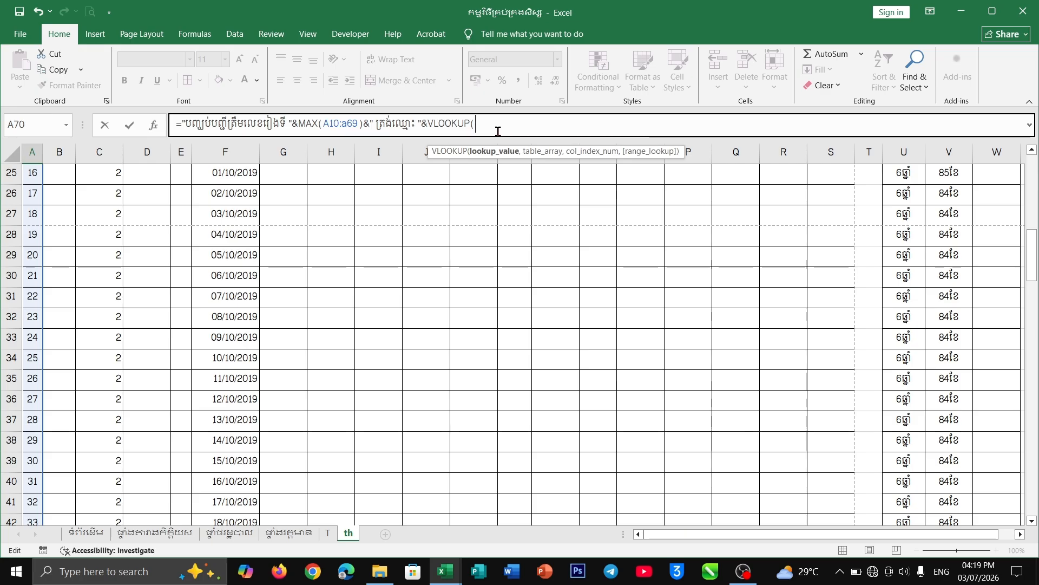
Step: Enter MAX(A10:S69) as the VLOOKUP lookup value, followed by a comma
text(ma)
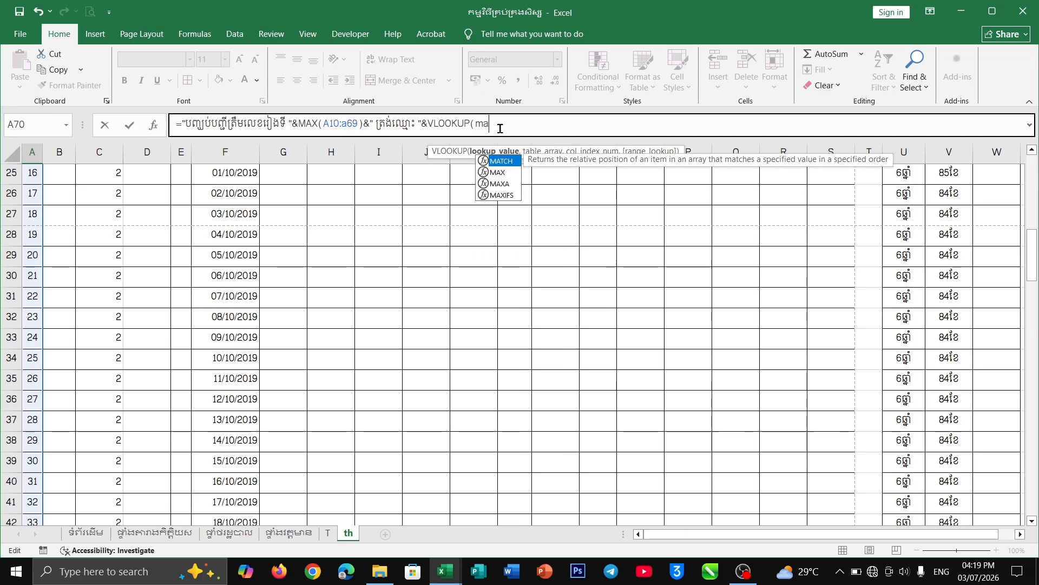
double_click(505, 172)
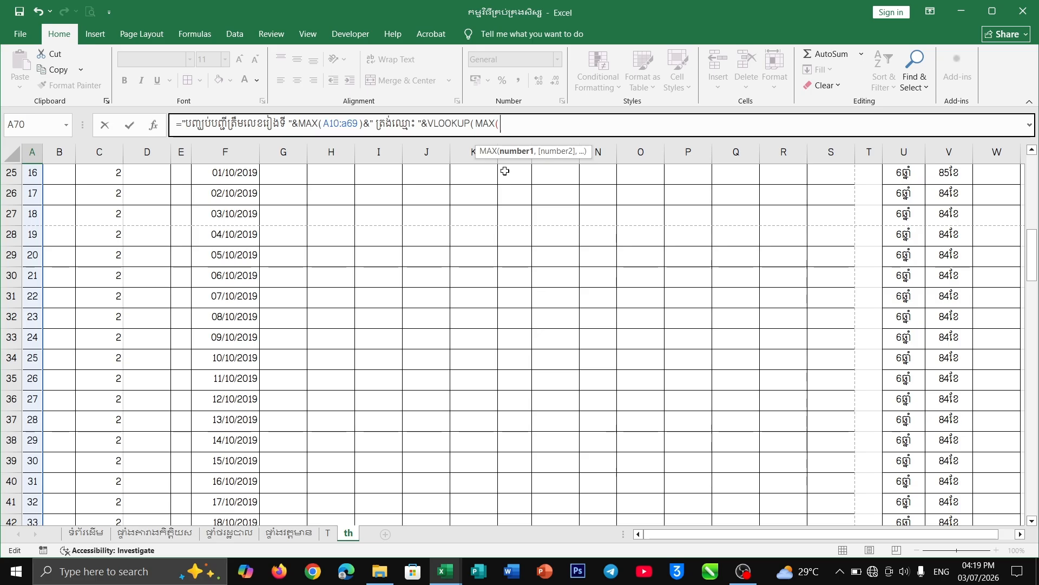
scroll(151, 279, up, 8)
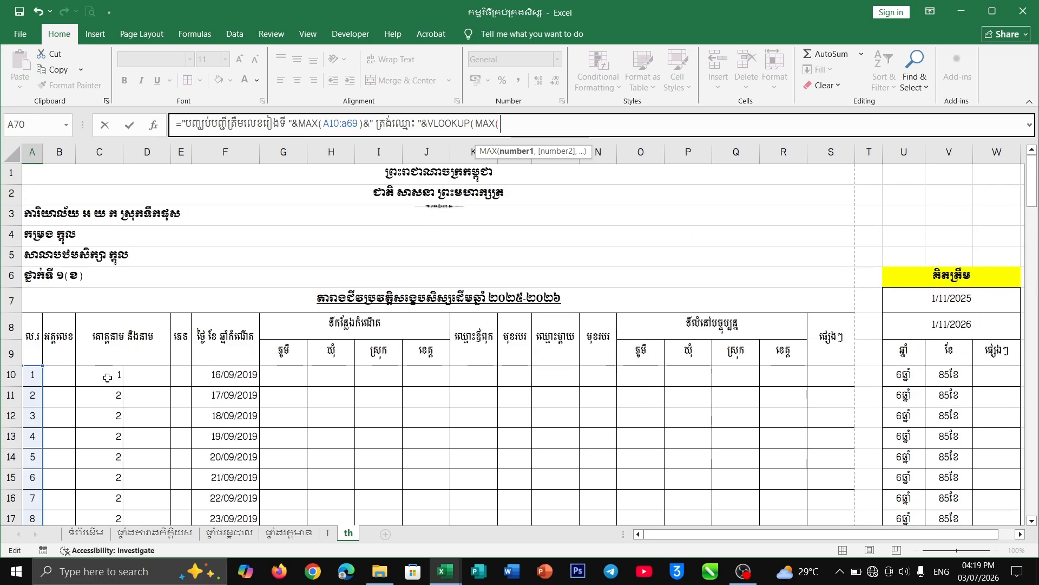
drag(32, 375, 844, 466)
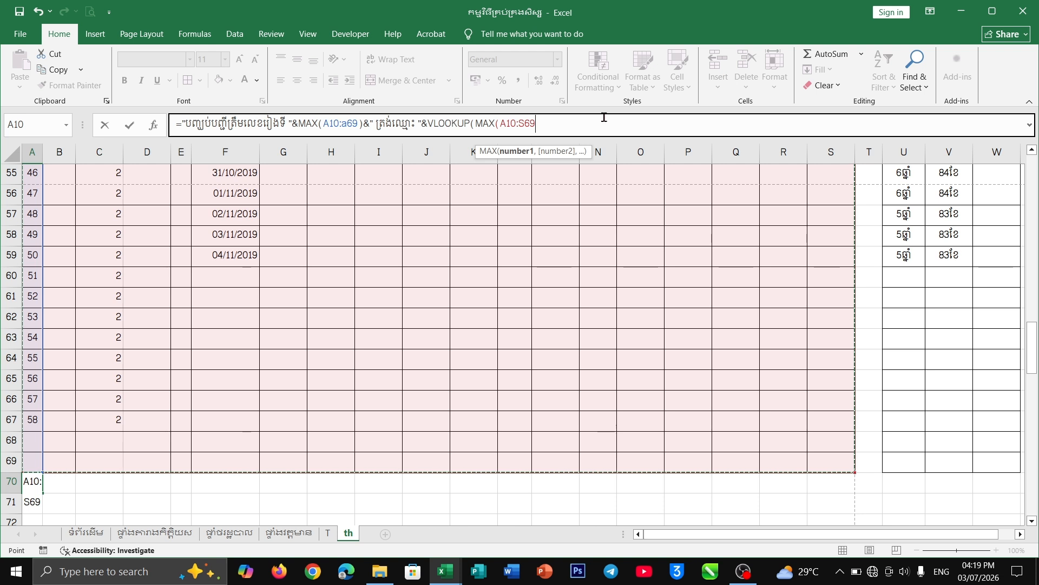
text())
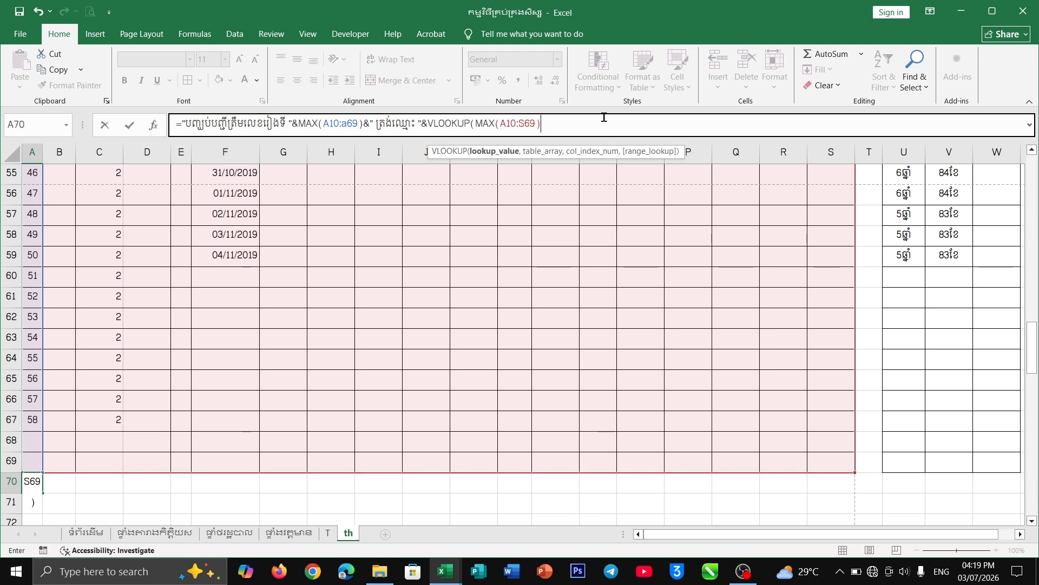
text(,)
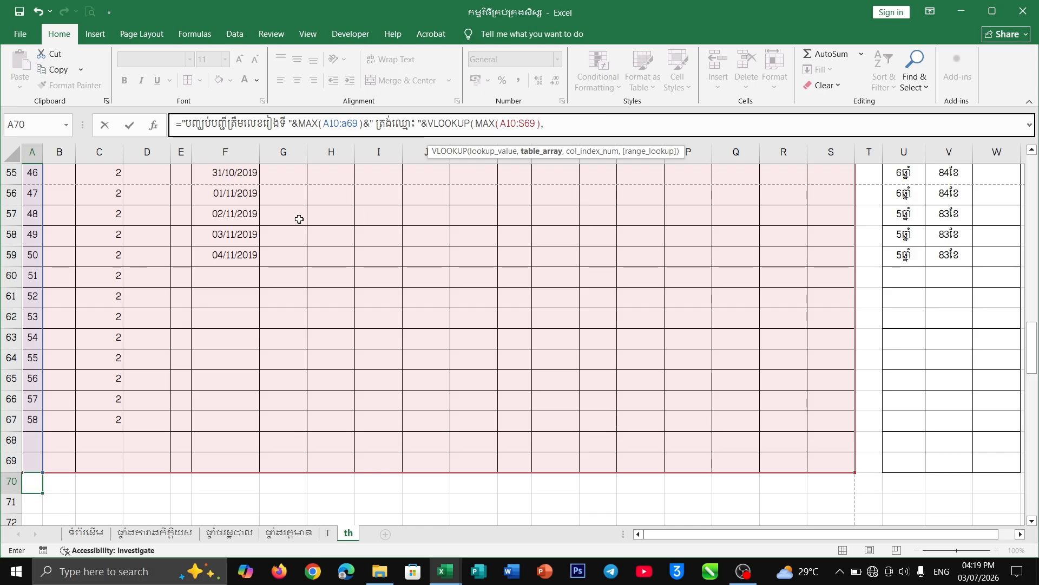
Step: Set the VLOOKUP table array to the absolute range $A$10:$S$69
scroll(287, 220, up, 13)
scroll(102, 235, up, 3)
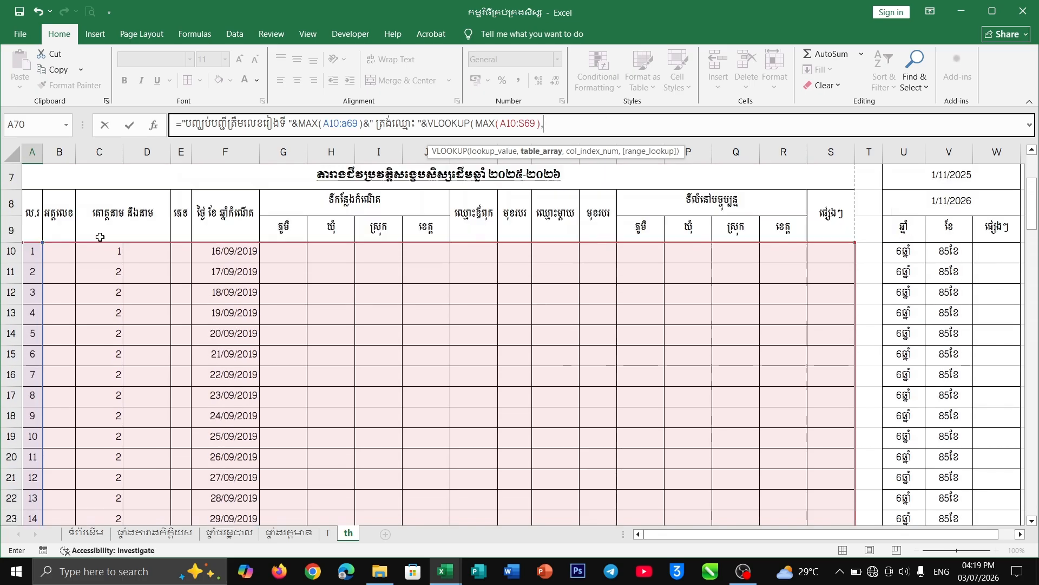
drag(34, 253, 601, 427)
drag(587, 581, 831, 482)
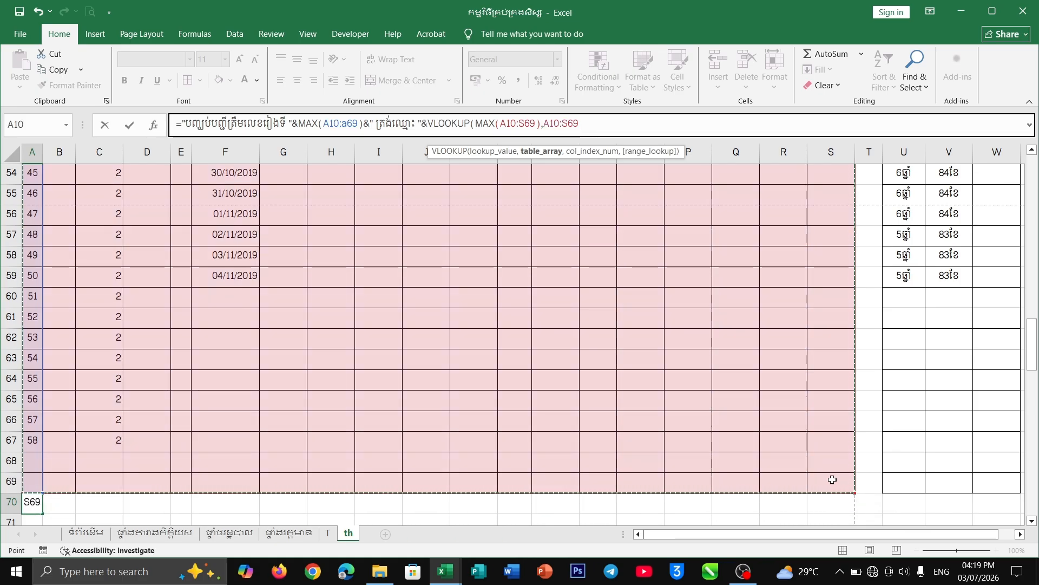
key(F4)
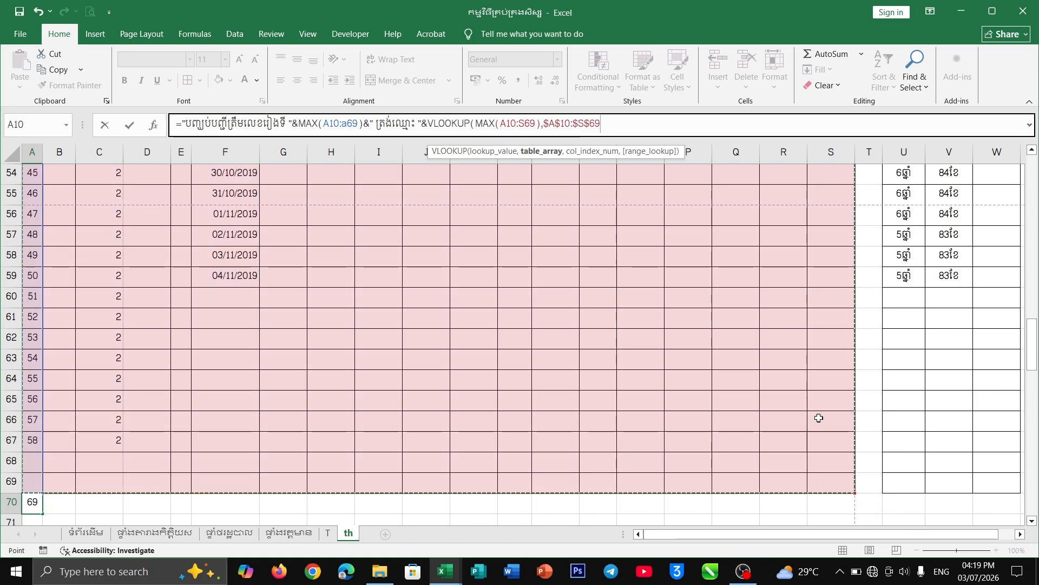
click(615, 130)
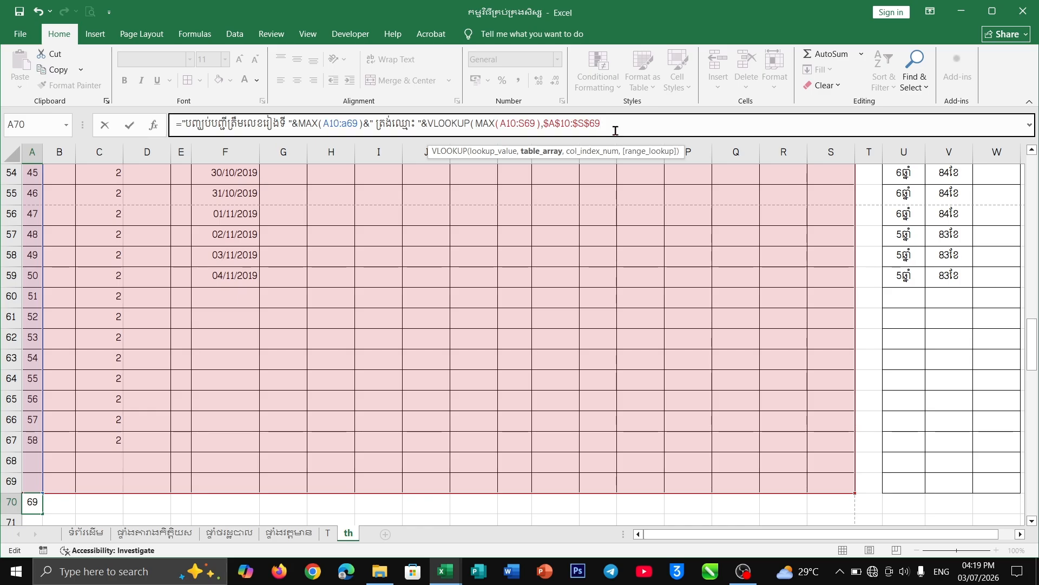
Step: Finish the first VLOOKUP in the A70 formula with column index 3 and range lookup 0, then close its parenthesis
text(,)
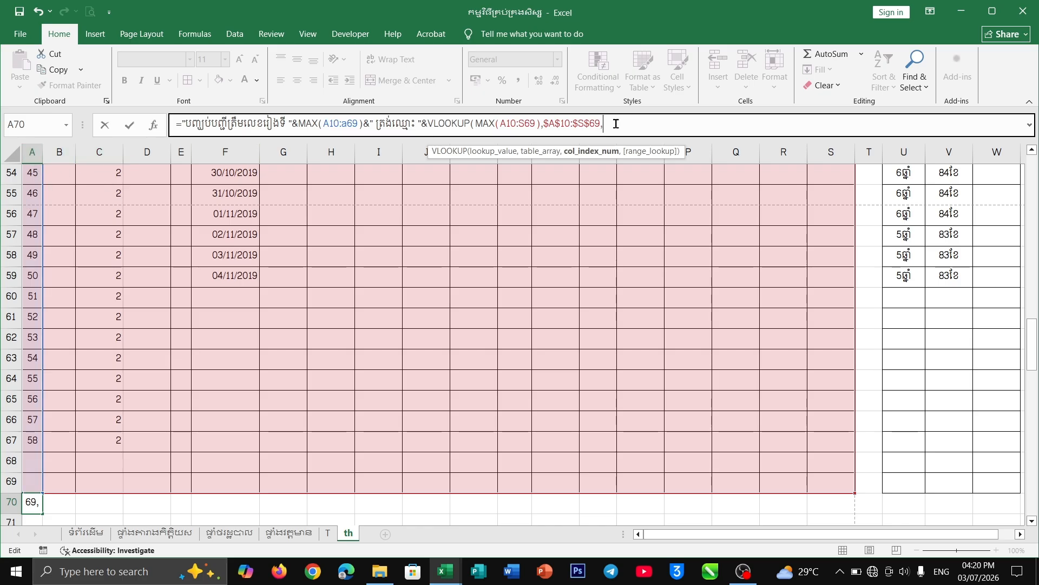
text(3,0)
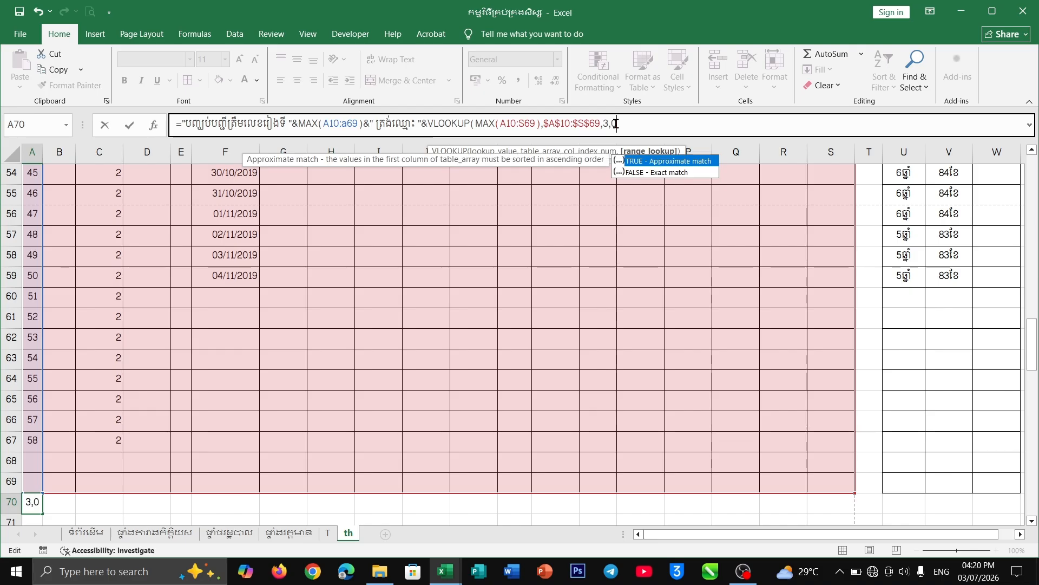
text())
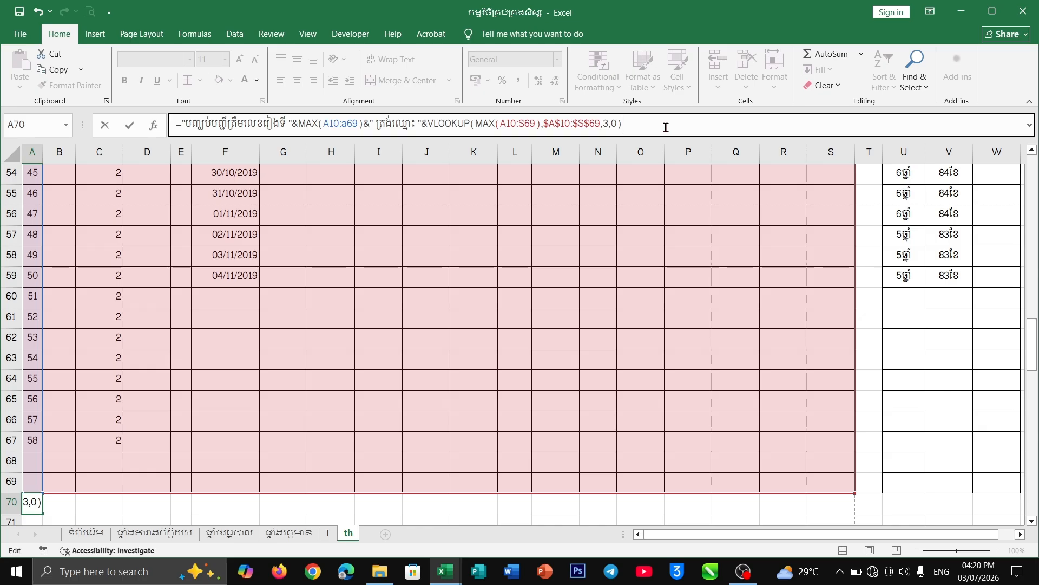
Step: Append a quoted space joined with & on both sides, followed by a second VLOOKUP function
text(&)
text(&" "&)
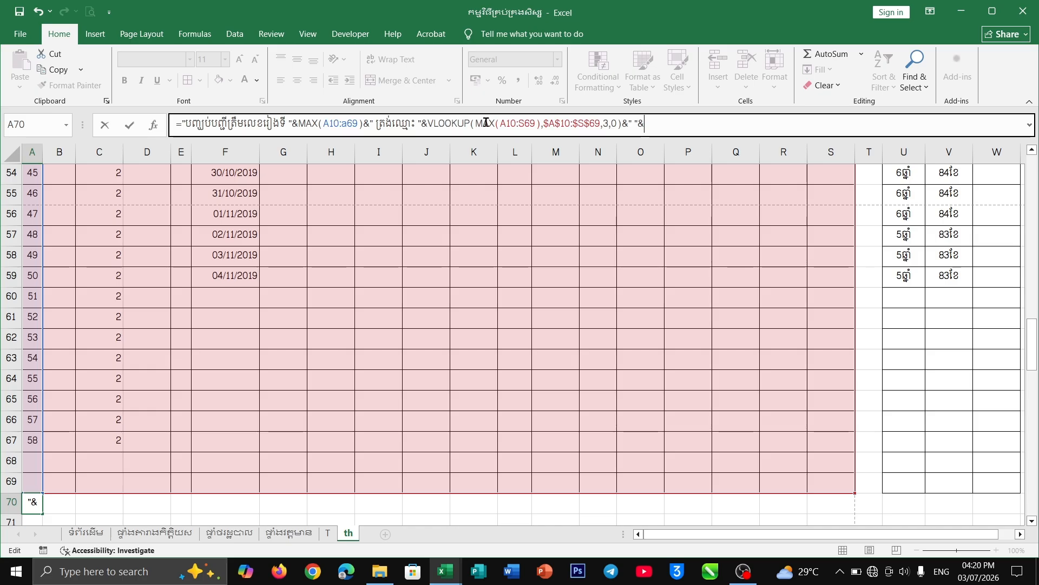
text(v)
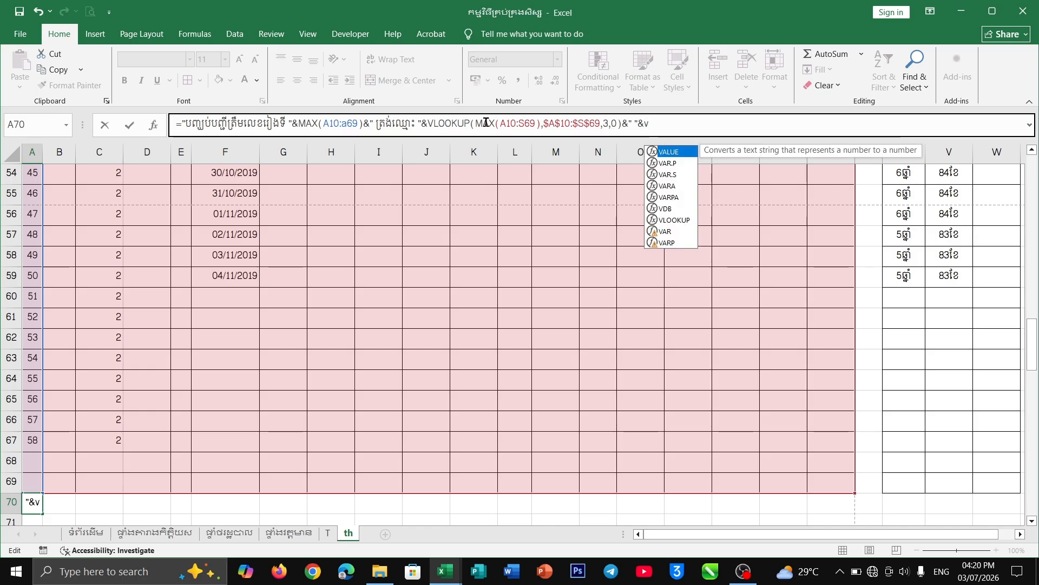
double_click(675, 220)
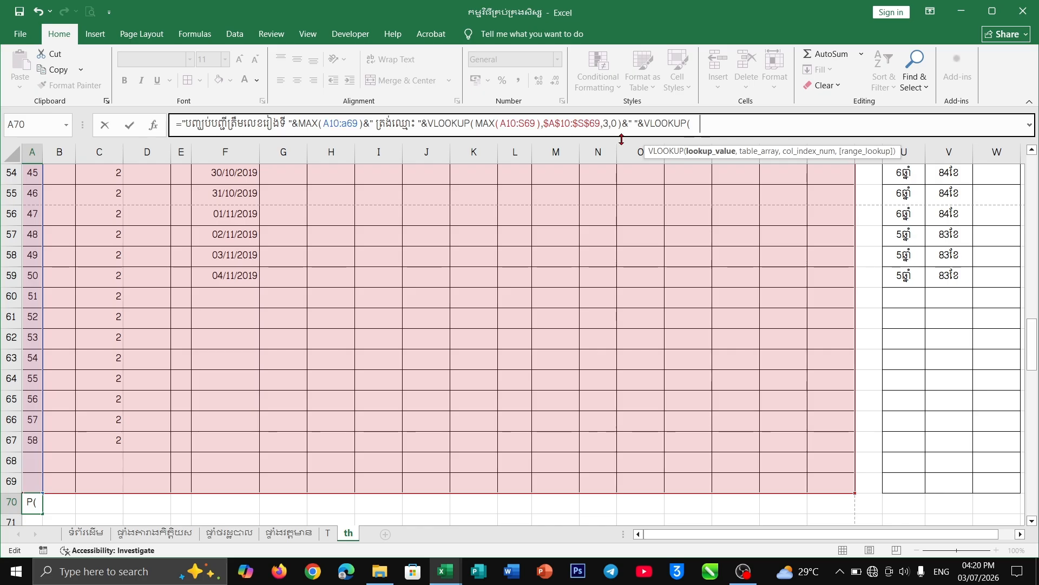
Step: Enter MAX(A10:A69) as the lookup value of the second VLOOKUP
text(ma)
double_click(735, 173)
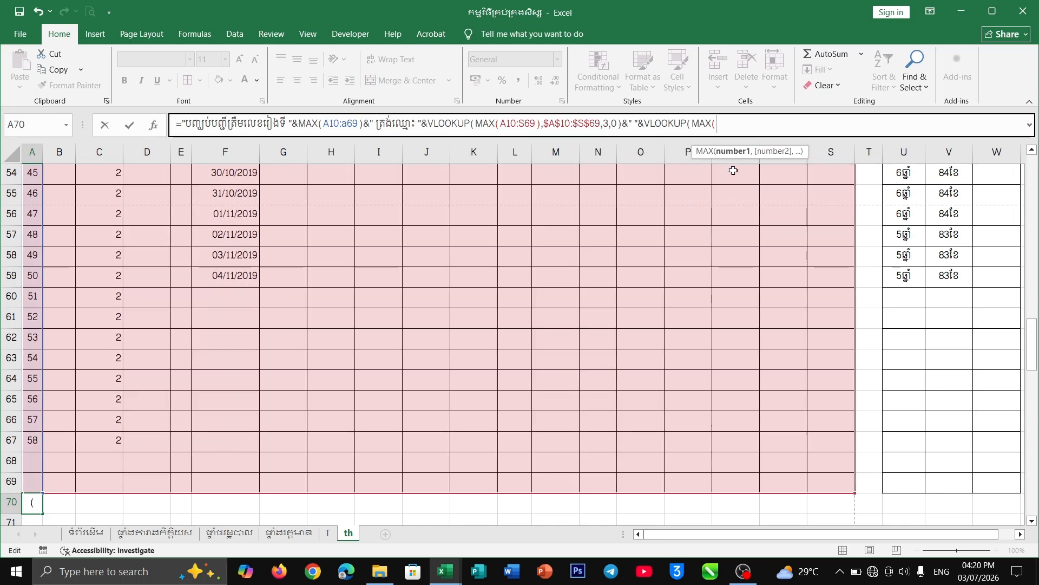
scroll(95, 254, up, 13)
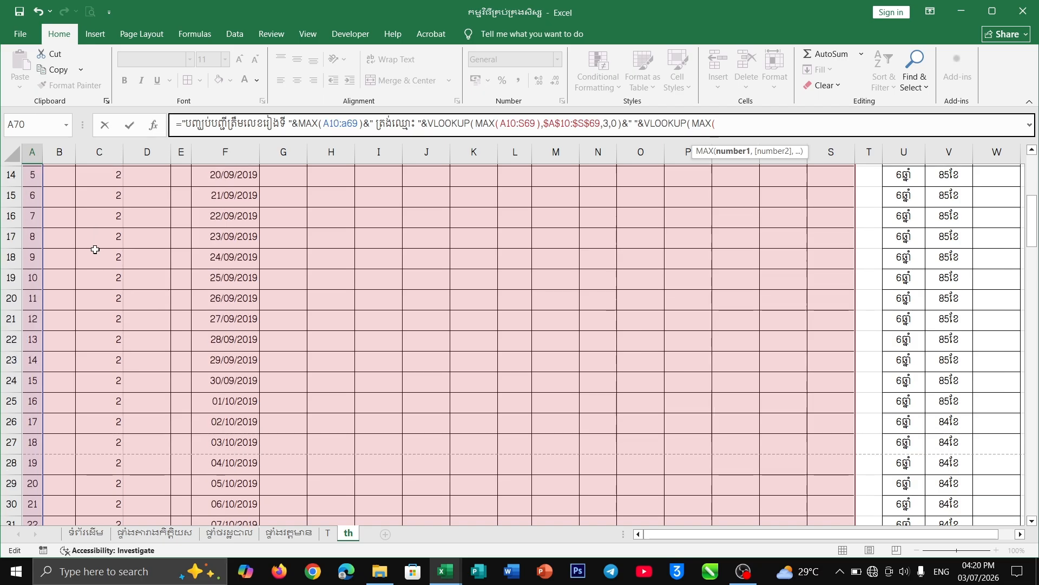
scroll(95, 249, up, 3)
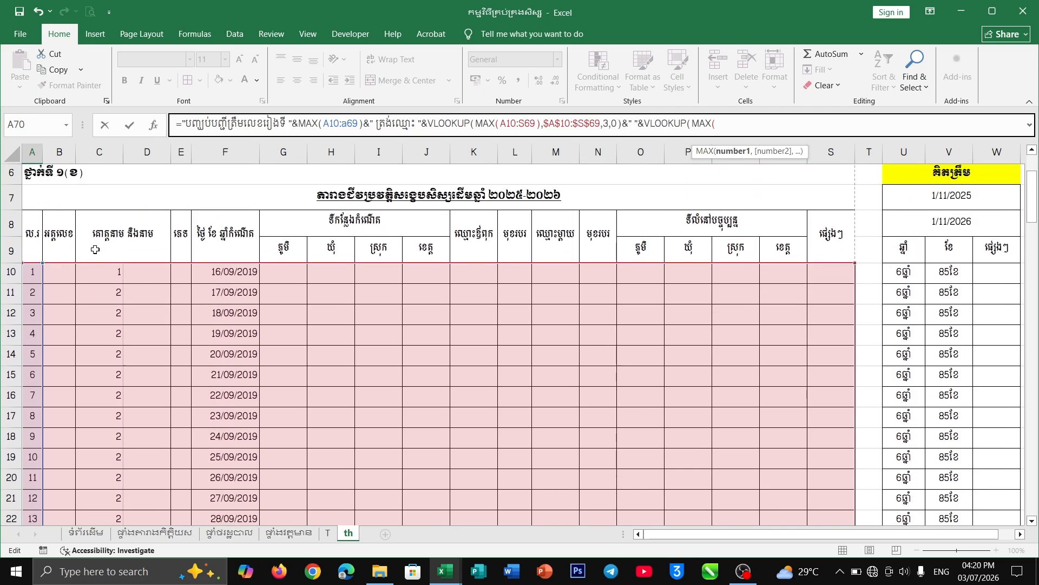
scroll(95, 249, up, 2)
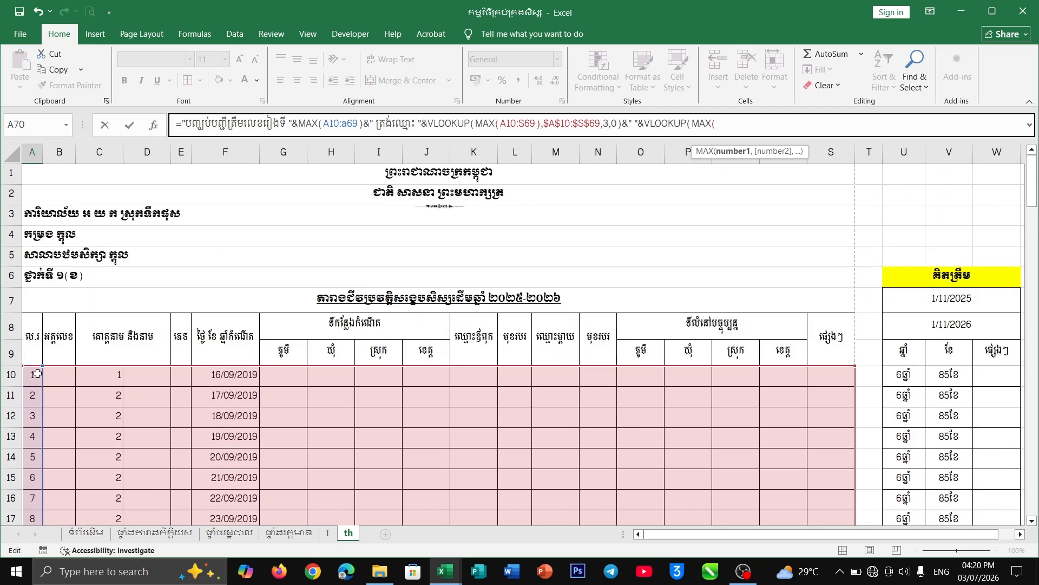
drag(35, 373, 37, 459)
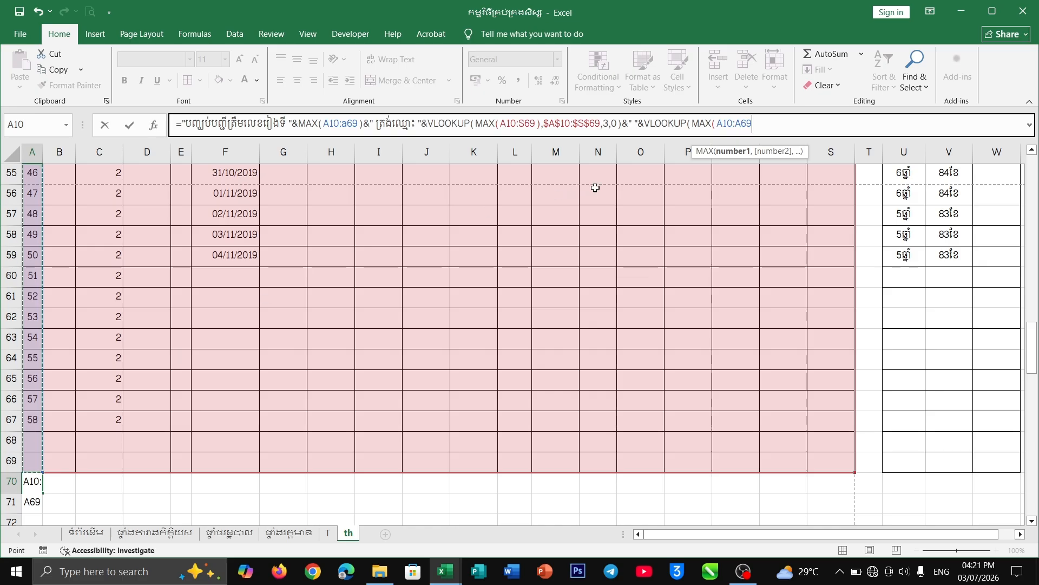
text())
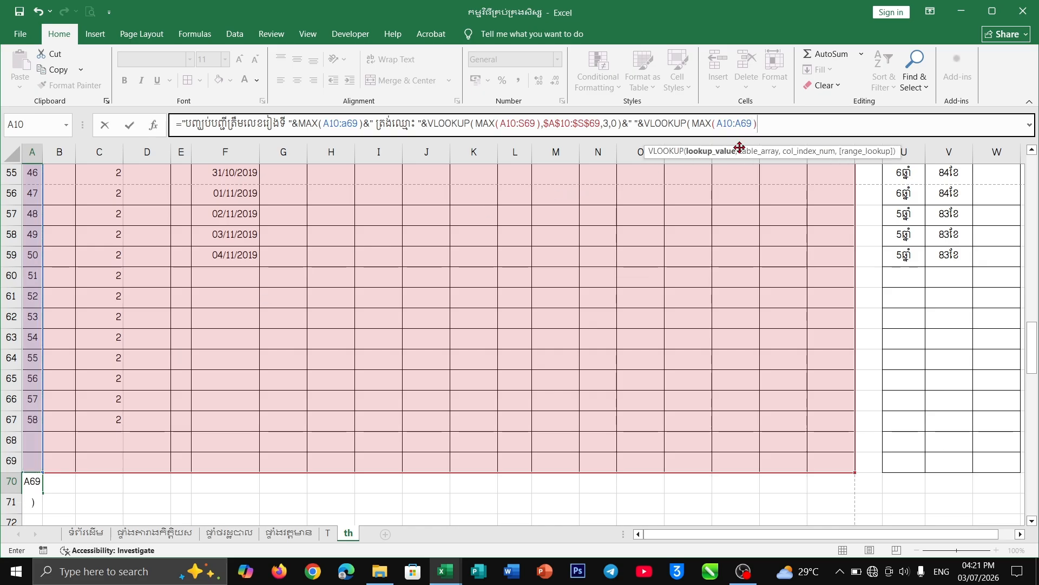
Step: Correct the MAX range inside the first VLOOKUP to A10:A69 and return to the end of the formula
click(520, 121)
key(BackSpace)
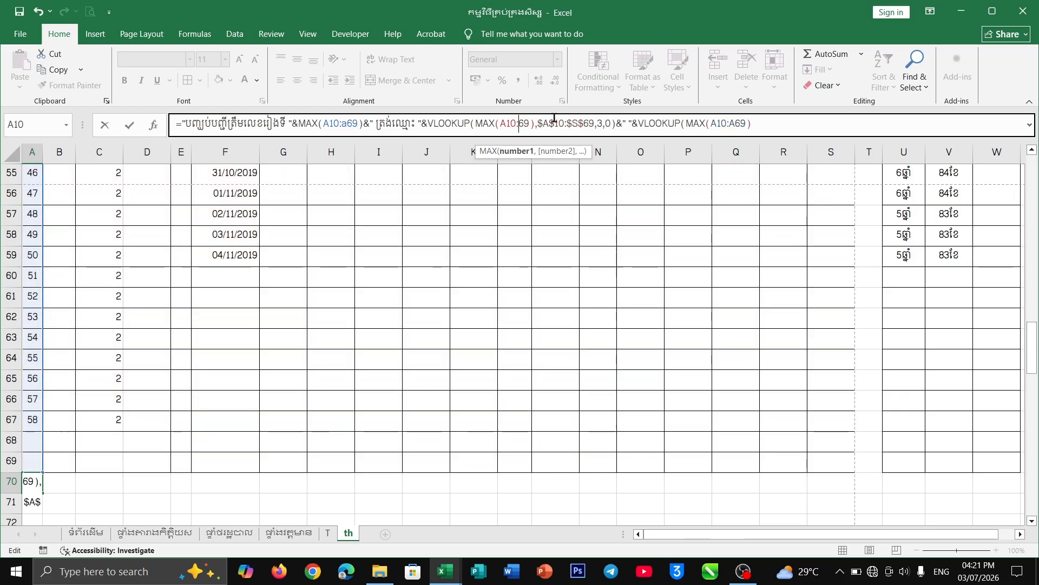
text(a)
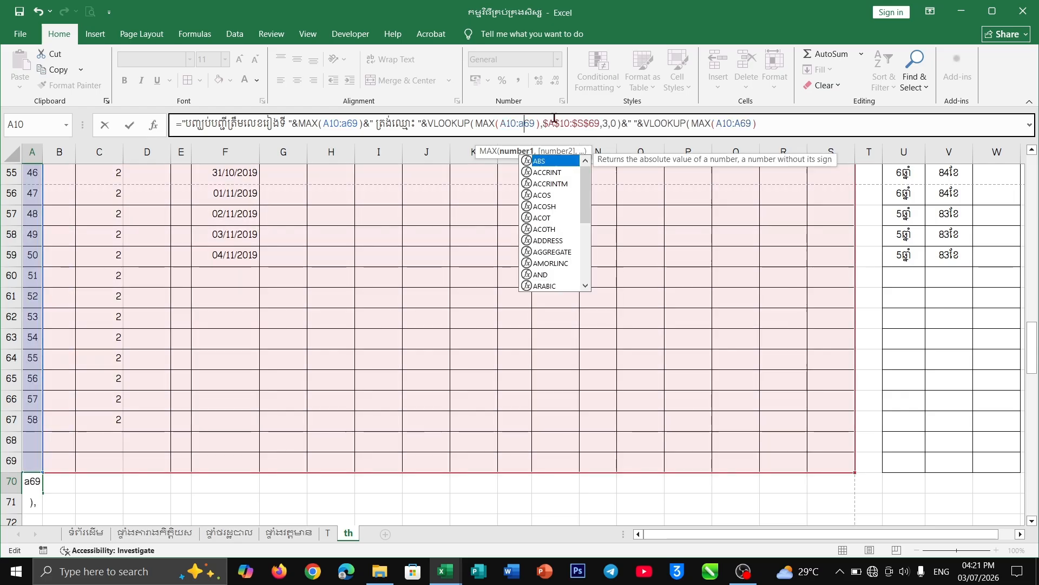
click(771, 118)
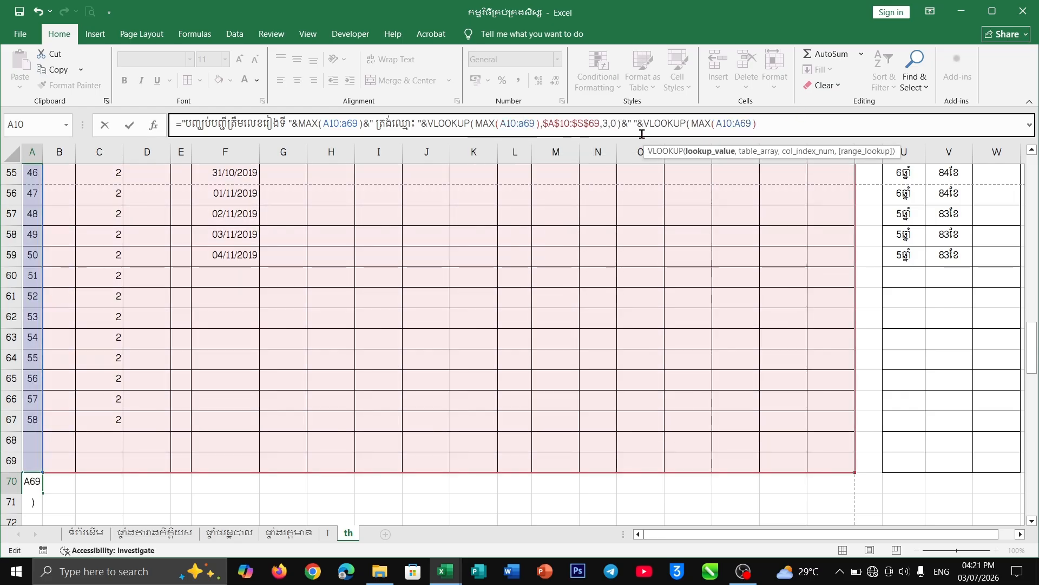
Step: Add a comma after the second VLOOKUP's lookup value and select A10:S69 as its table array
scroll(144, 304, up, 16)
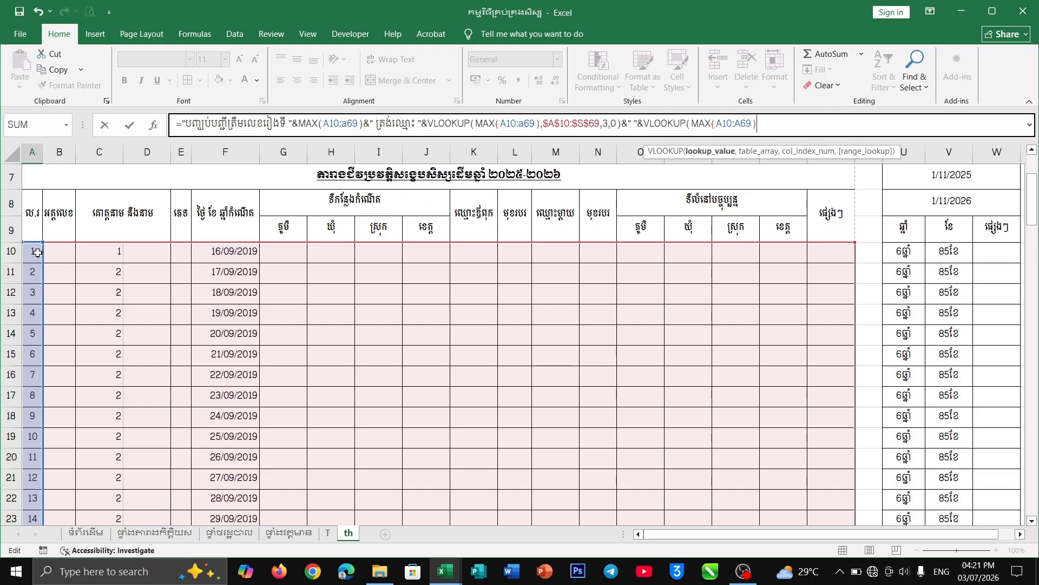
key(Return)
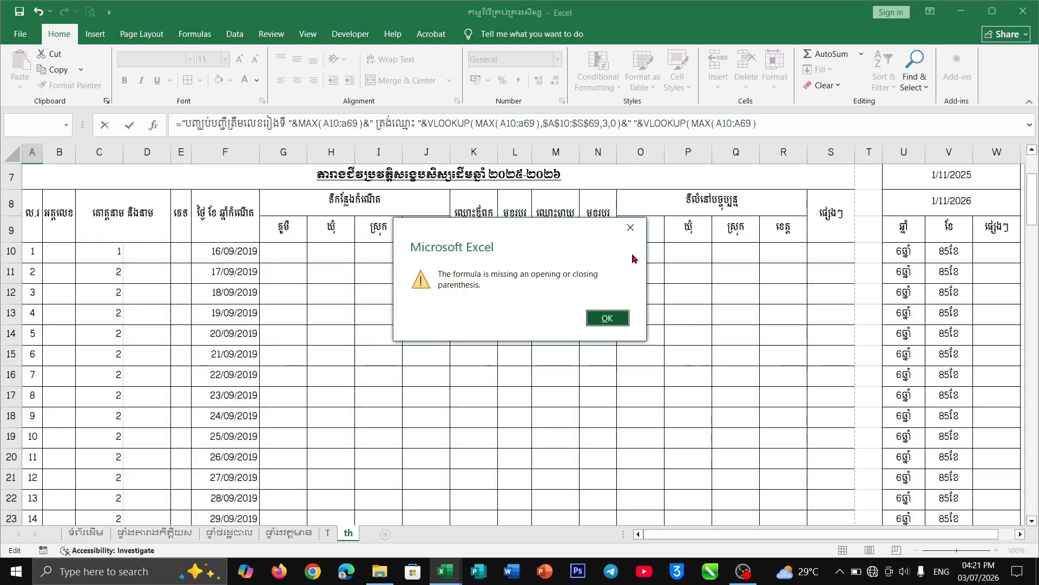
click(631, 227)
click(763, 123)
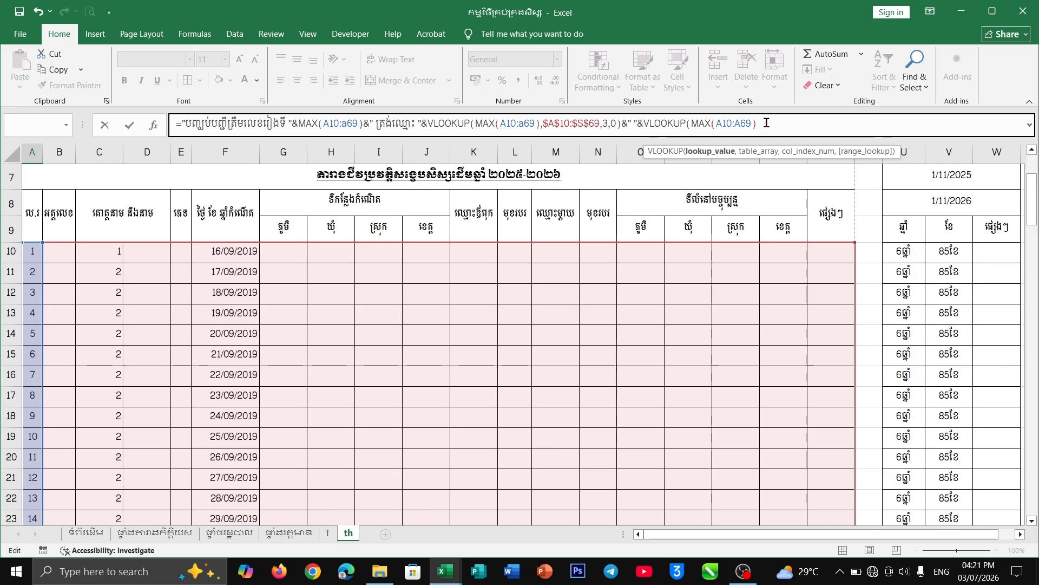
text(,)
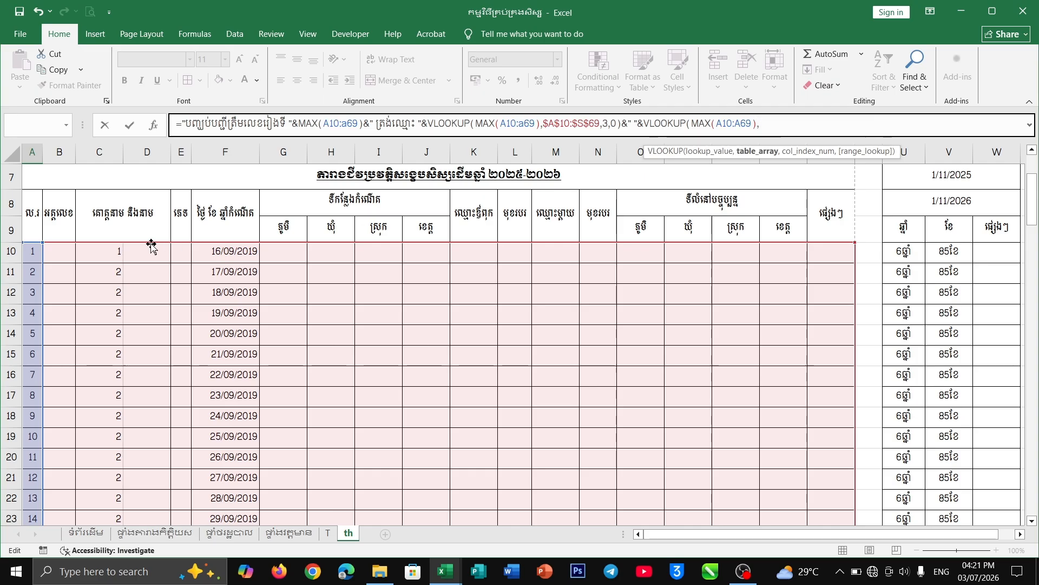
drag(28, 255, 842, 387)
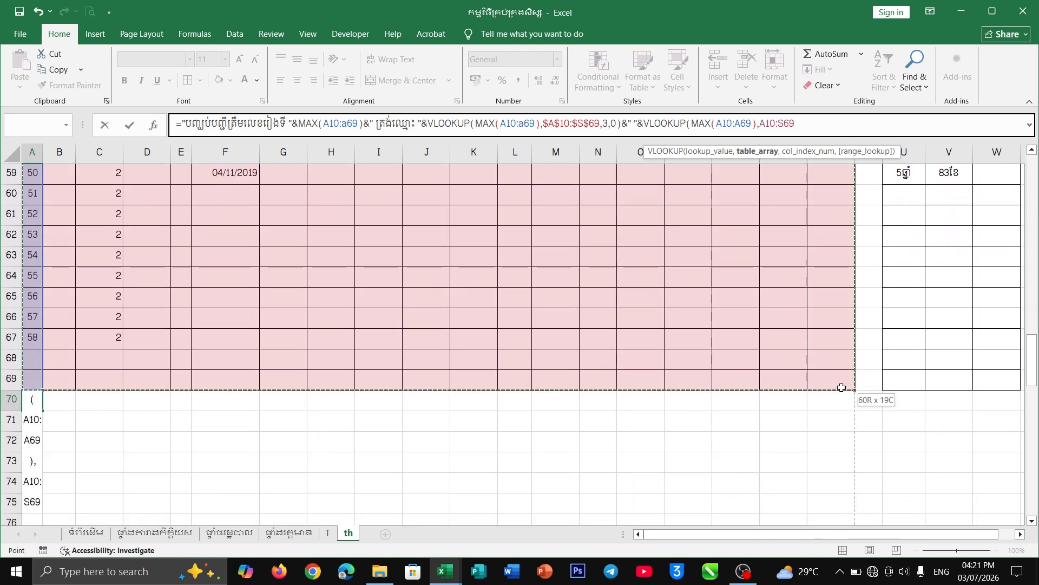